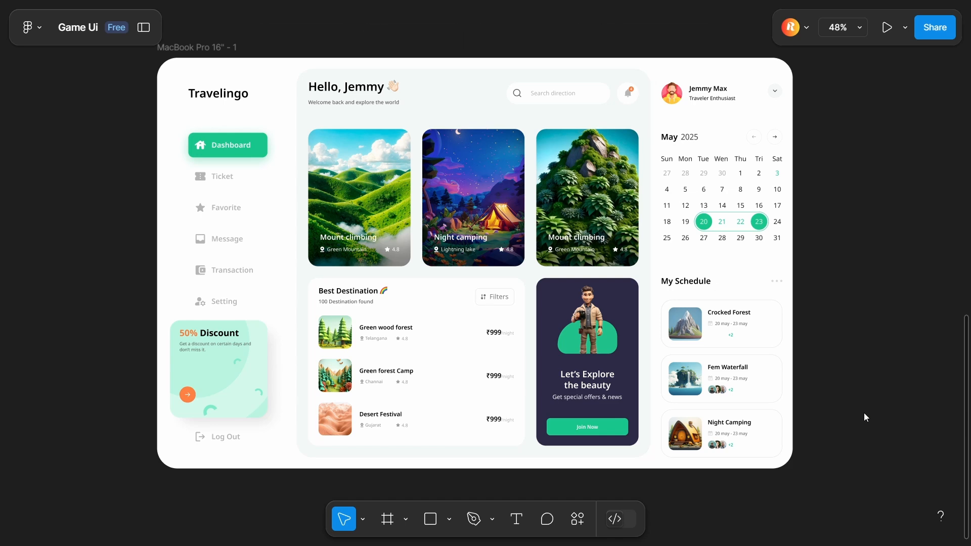
Step: Place the wireframe version of the dashboard frame directly beside the finished dashboard frame
left_click(212, 44)
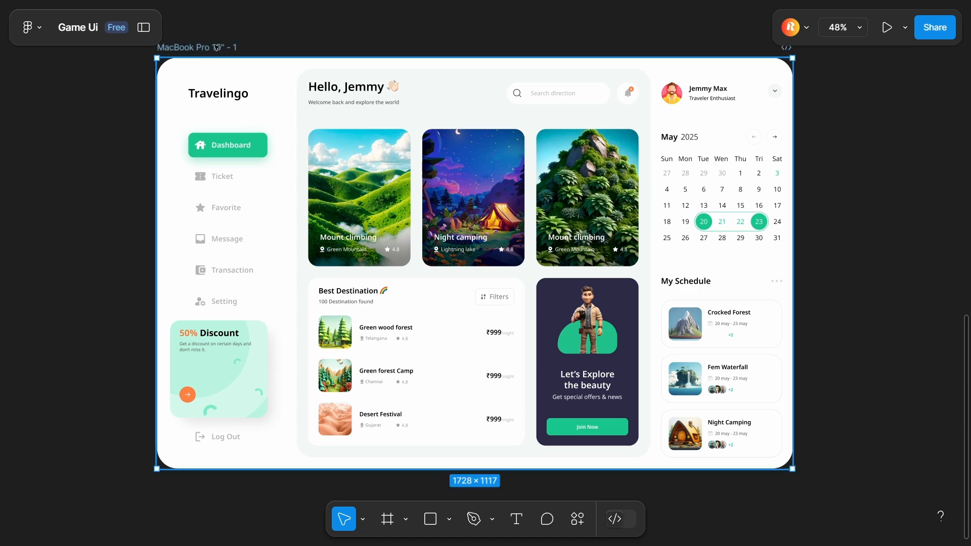
left_click_drag(312, 31, 464, 212)
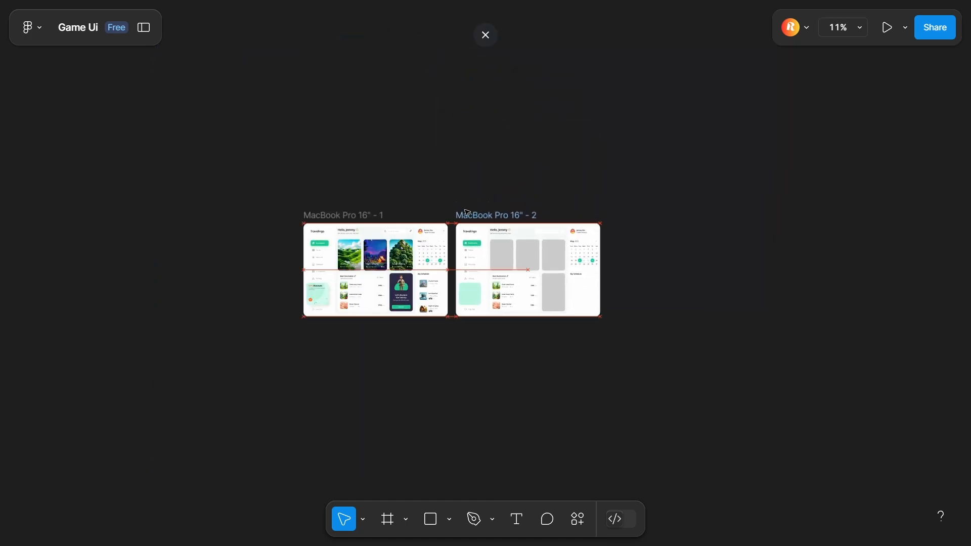
scroll(464, 212, "up", 5)
scroll(404, 56, "down", 2)
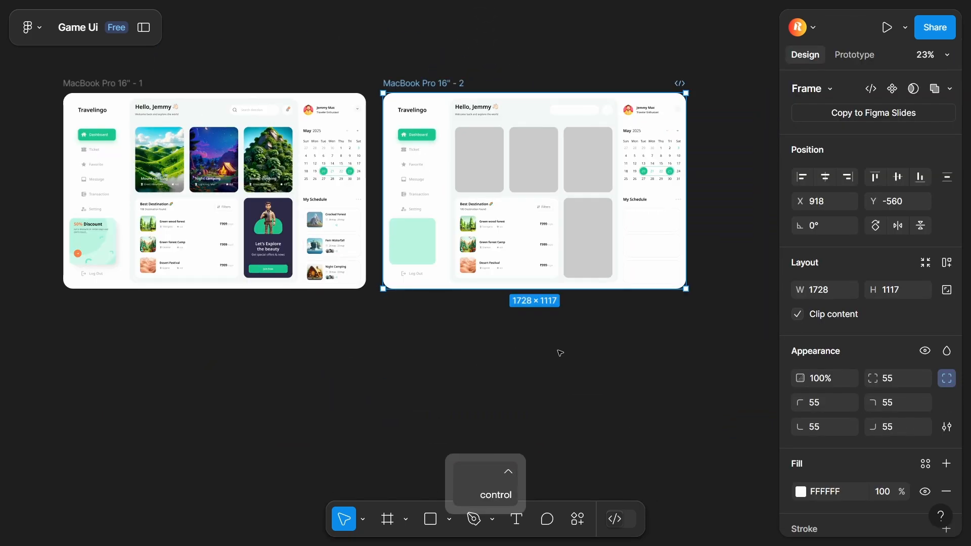
Step: Add a new blank MacBook Pro 16" frame, 1728×1117, beside the two existing frames
left_click(563, 354)
key("f")
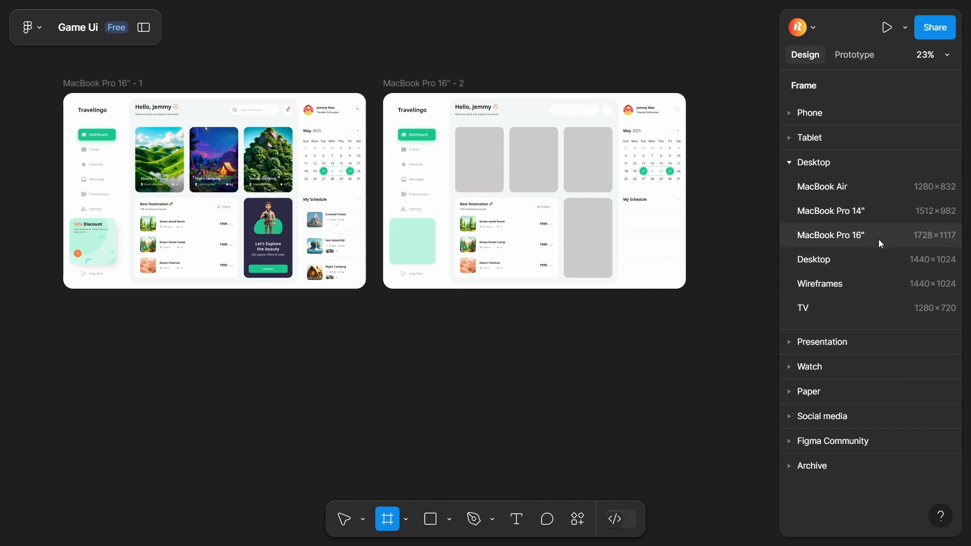
left_click(879, 237)
left_click(479, 366)
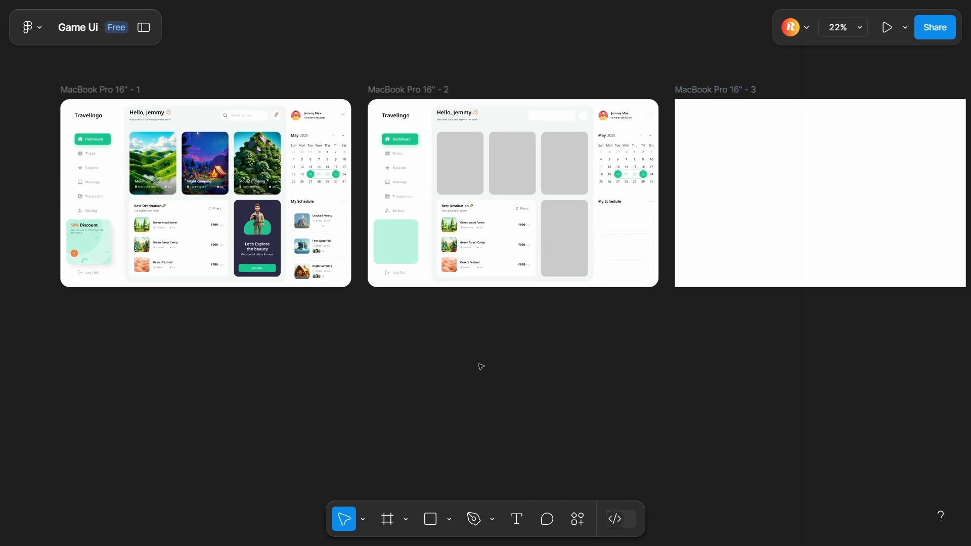
Step: Set the corner radius of the new MacBook Pro 16" - 3 frame to 55
scroll(513, 440, "right", 4)
scroll(575, 434, "up", 3)
scroll(574, 434, "right", 2)
scroll(575, 434, "up", 2)
left_click(631, 346)
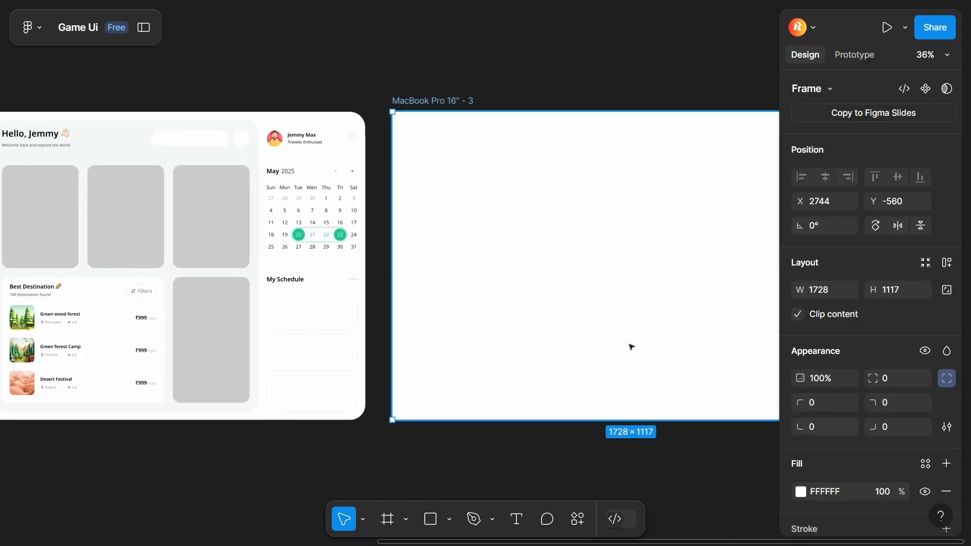
type("55")
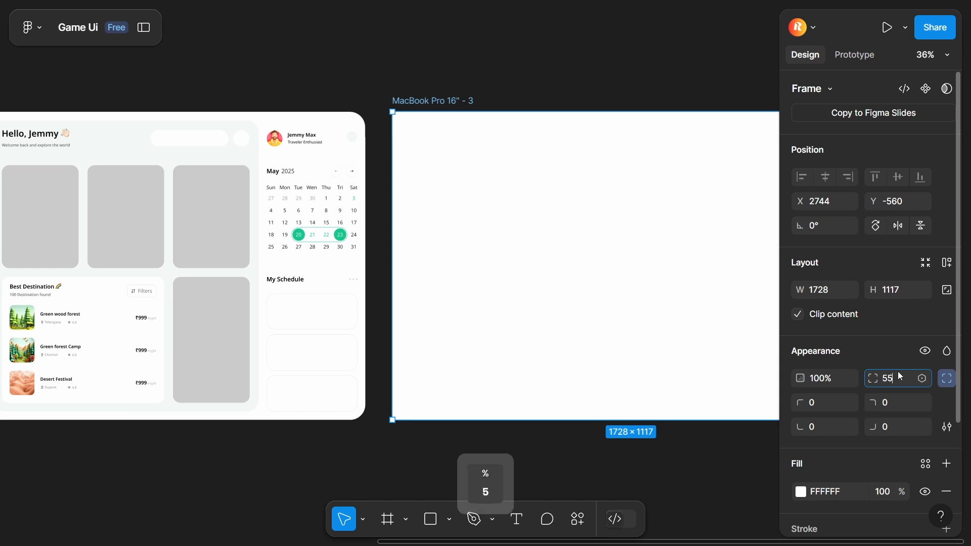
key("Return")
left_click(533, 47)
Step: Copy the 963×1057 light content background rectangle from the wireframe into the MacBook Pro 16" - 3 frame at the same position
scroll(533, 48, "left", 3)
scroll(532, 47, "down", 1)
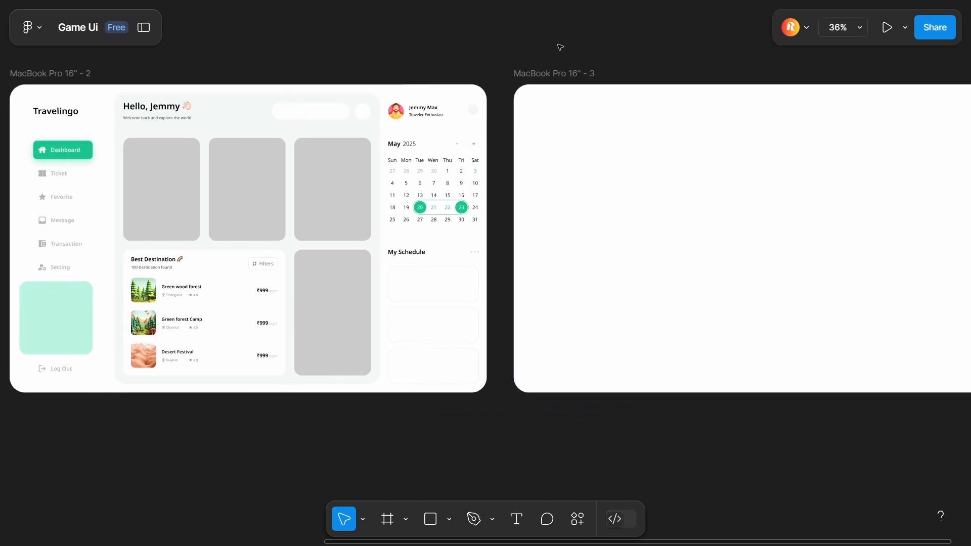
scroll(560, 47, "right", 1)
scroll(560, 47, "down", 1)
left_click(186, 97)
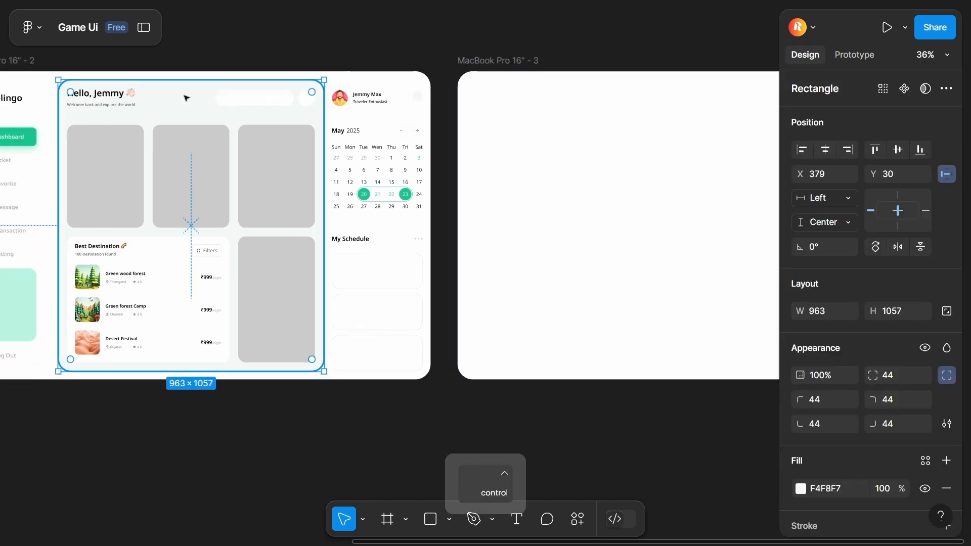
left_click(553, 122, "ctrl")
scroll(561, 46, "right", 5)
key("ctrl+v")
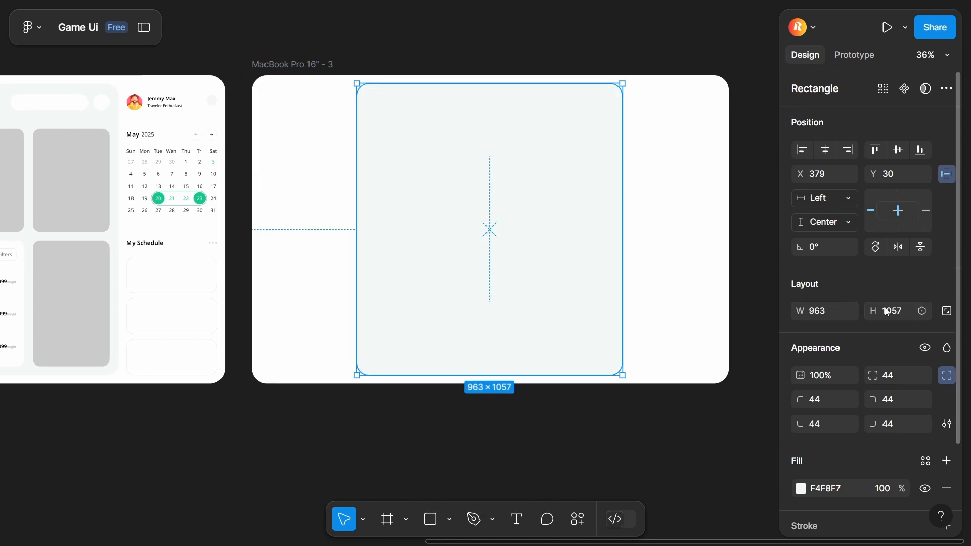
scroll(886, 312, "down", 2)
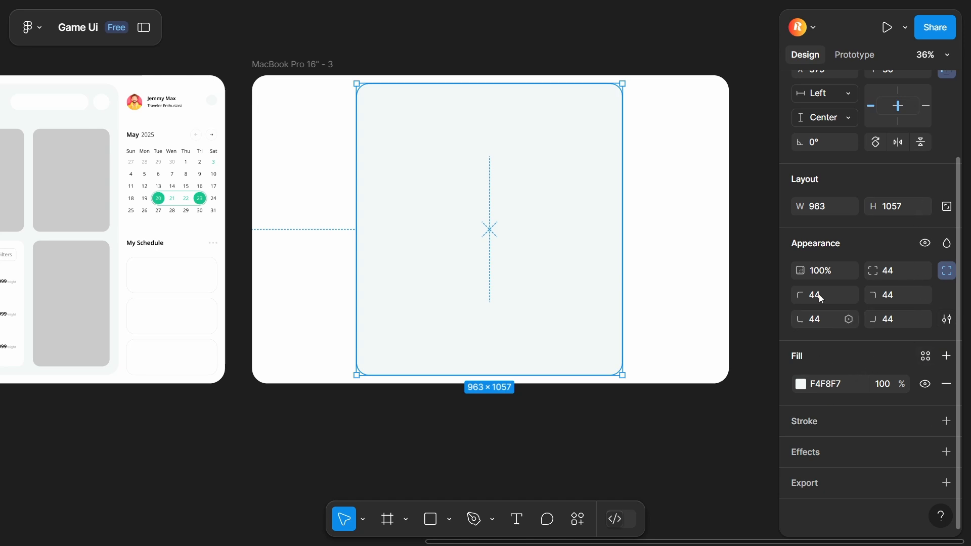
scroll(962, 175, "up", 2)
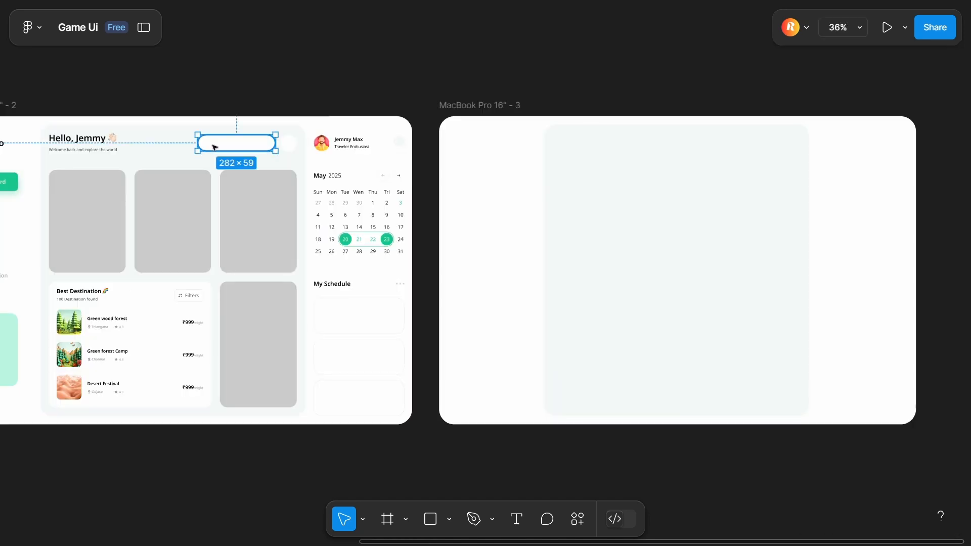
Step: Copy the 282×59 search bar shape and the round button beside it from the wireframe into the MacBook Pro 16" - 3 frame
key("ctrl")
key("ctrl+v")
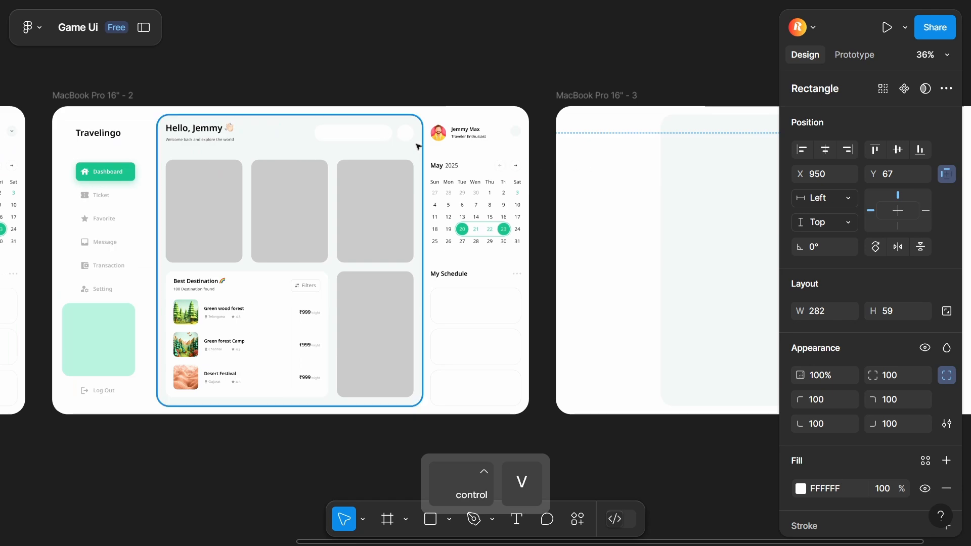
key("ctrl+c")
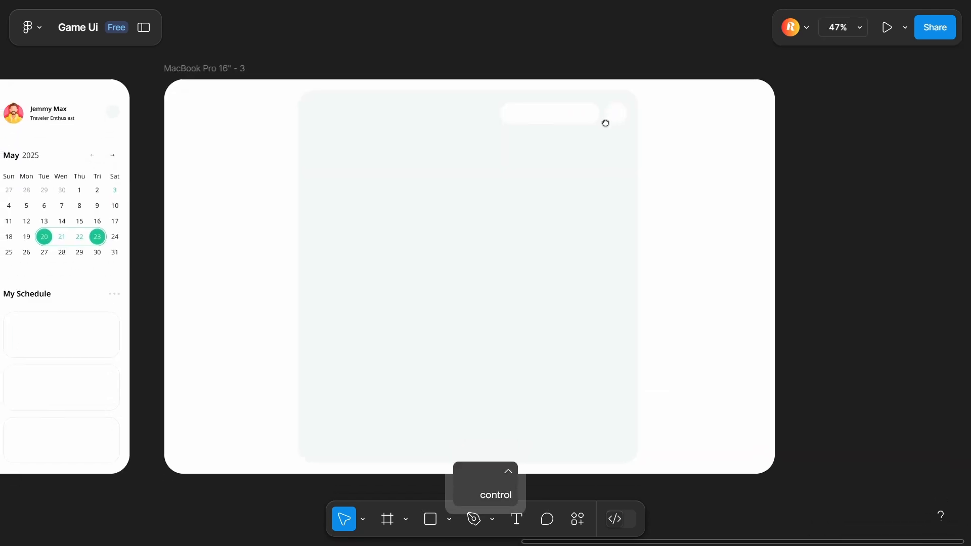
left_click_drag(604, 122, 616, 103)
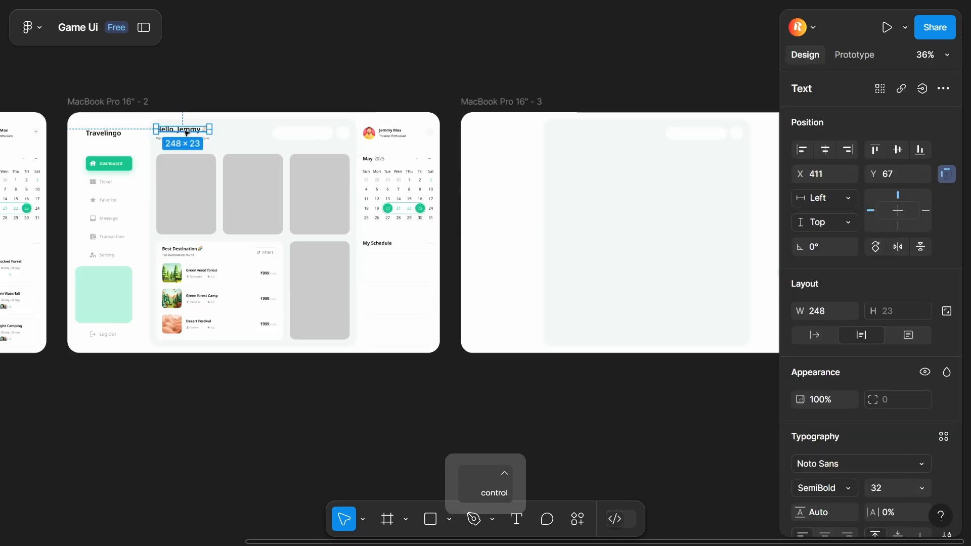
Step: Copy the greeting heading and the "Welcome back and explore the world" subtitle from the wireframe into the new frame
scroll(314, 143, "down", 2)
scroll(314, 143, "up", 5)
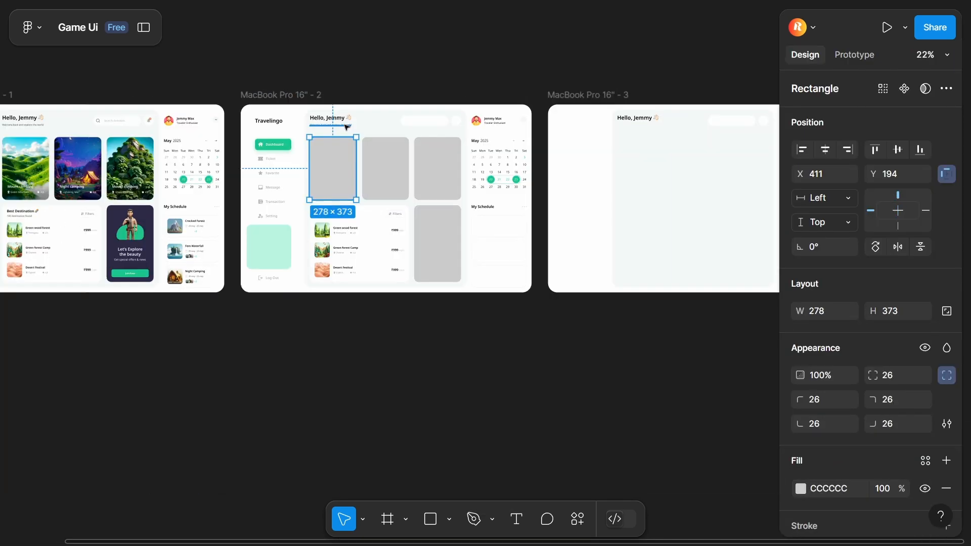
left_click(326, 125)
key("ctrl+c")
key("ctrl+v")
scroll(724, 117, "up", 4)
scroll(556, 166, "up", 1)
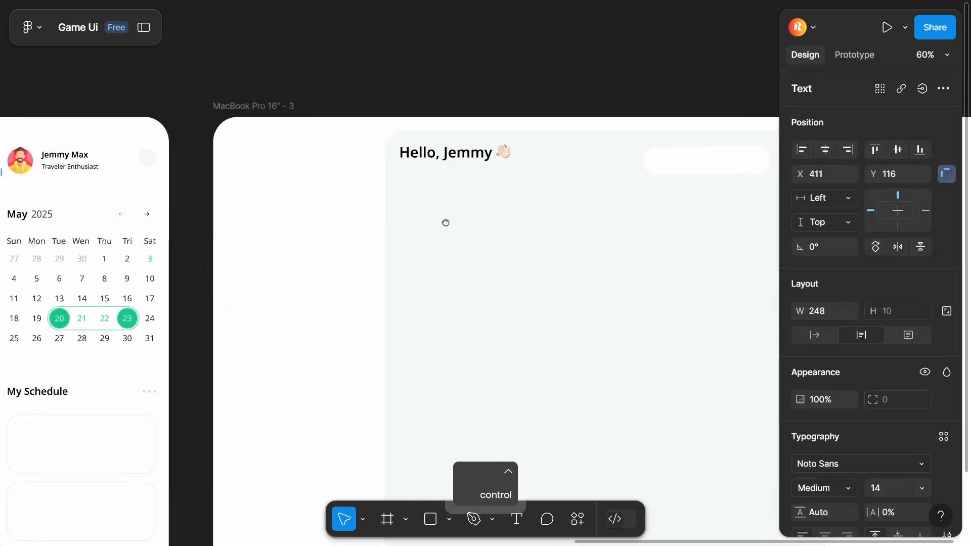
left_click(444, 221)
key("ctrl+v")
scroll(448, 221, "up", 2)
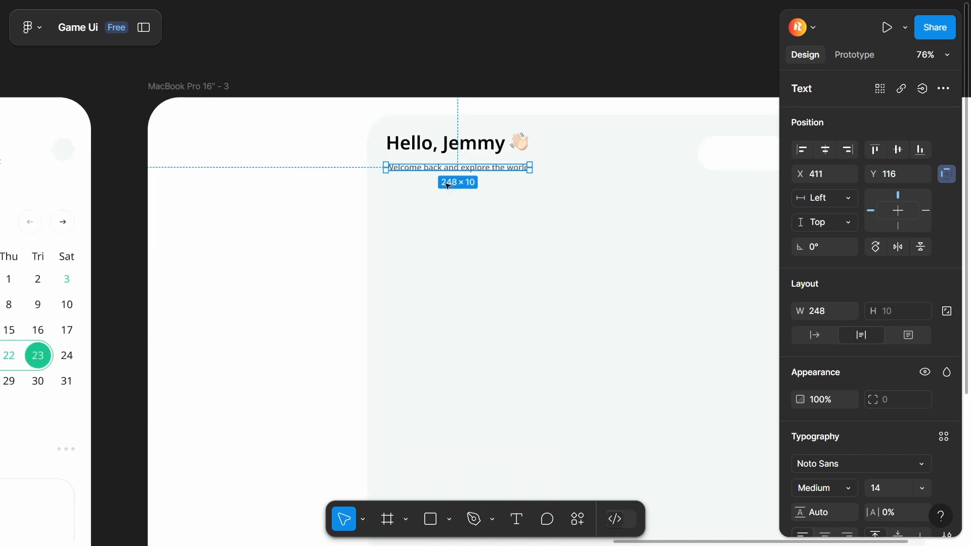
Step: Copy the 59×59 round profile picture from the wireframe into the MacBook Pro 16" - 3 frame
scroll(447, 185, "down", 2)
left_click(281, 183)
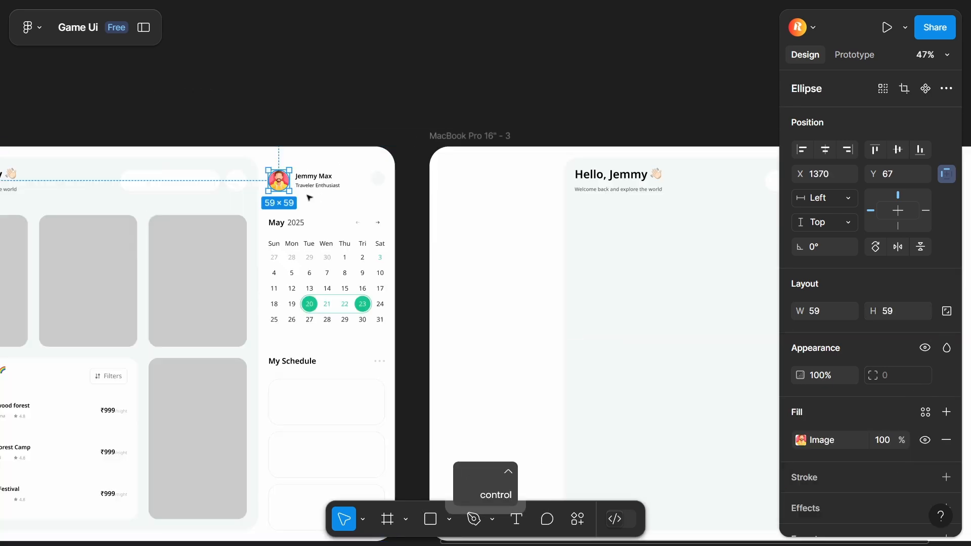
scroll(307, 197, "down", 5)
scroll(425, 169, "up", 3)
key("ctrl+v")
Step: Copy the profile name and the "Traveler Enthusiast" label into the new frame beside the profile picture
left_click(188, 215)
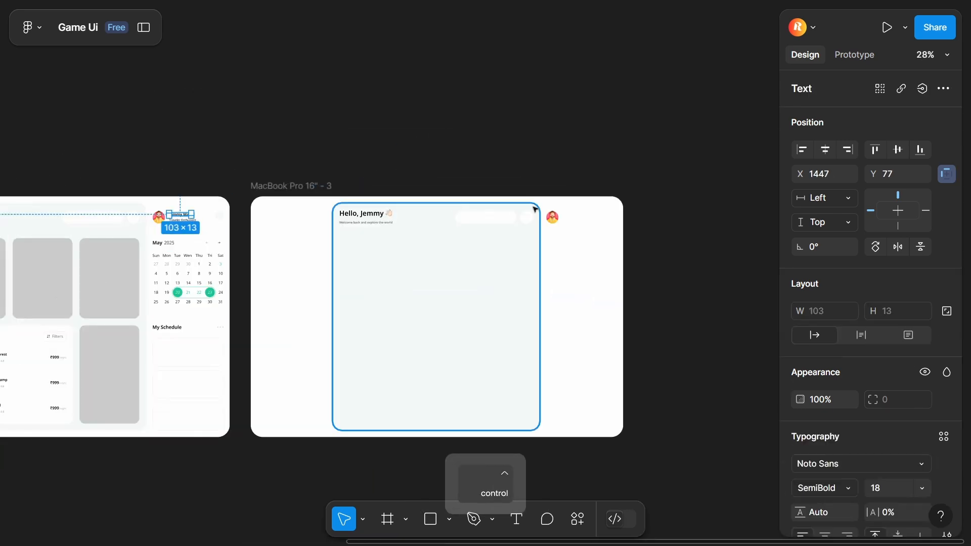
scroll(582, 204, "up", 2)
left_click(600, 227)
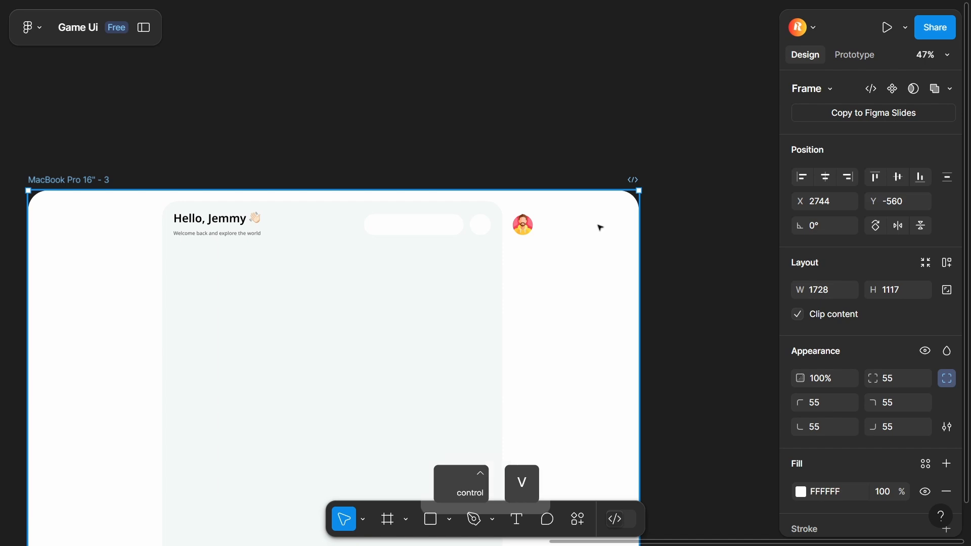
key("ctrl+v")
scroll(601, 226, "up", 4)
scroll(576, 235, "down", 5)
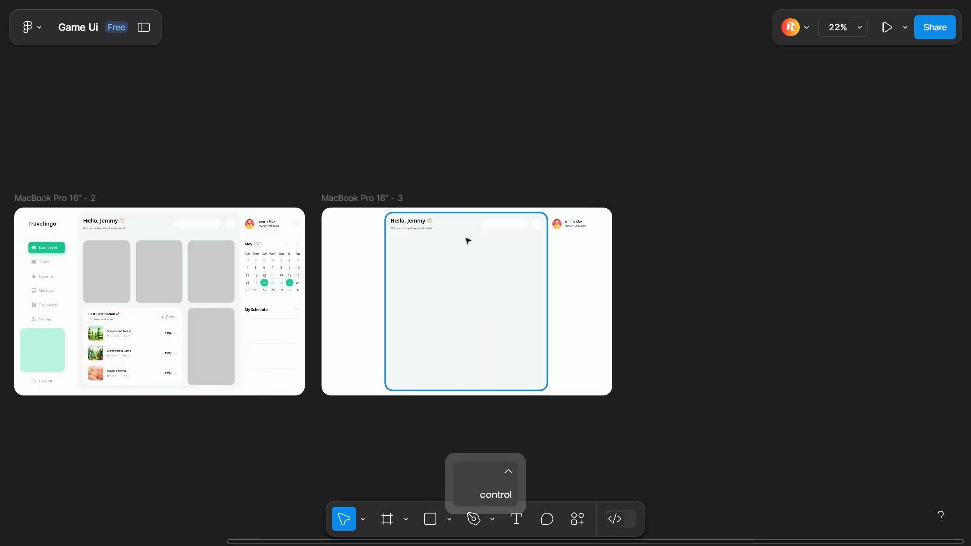
Step: Copy the 40×40 rounded button frame from the wireframe's profile area into the MacBook Pro 16" - 3 frame
scroll(297, 222, "up", 5)
left_click(279, 215, "ctrl")
scroll(275, 213, "down", 5)
scroll(537, 216, "up", 4)
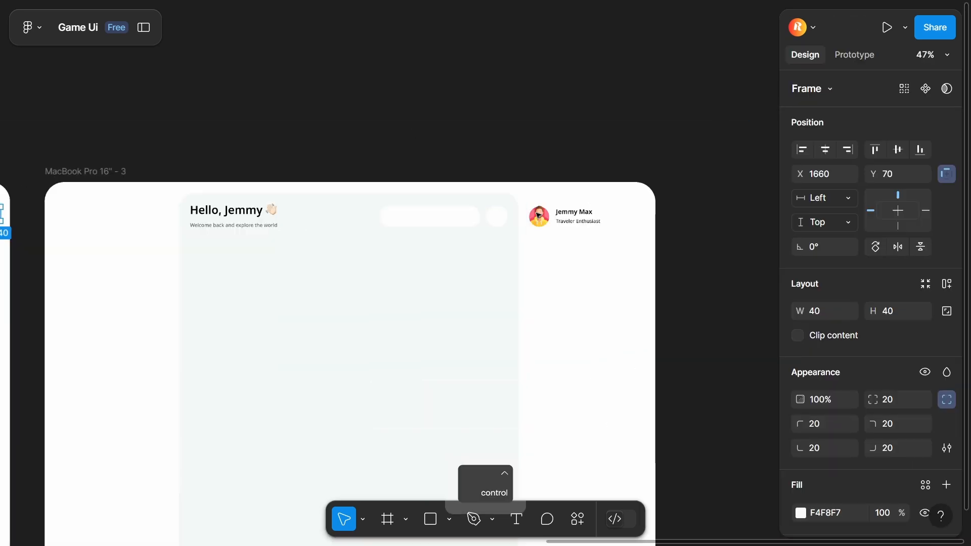
left_click(610, 241, "ctrl")
scroll(608, 241, "down", 4)
scroll(605, 242, "up", 3)
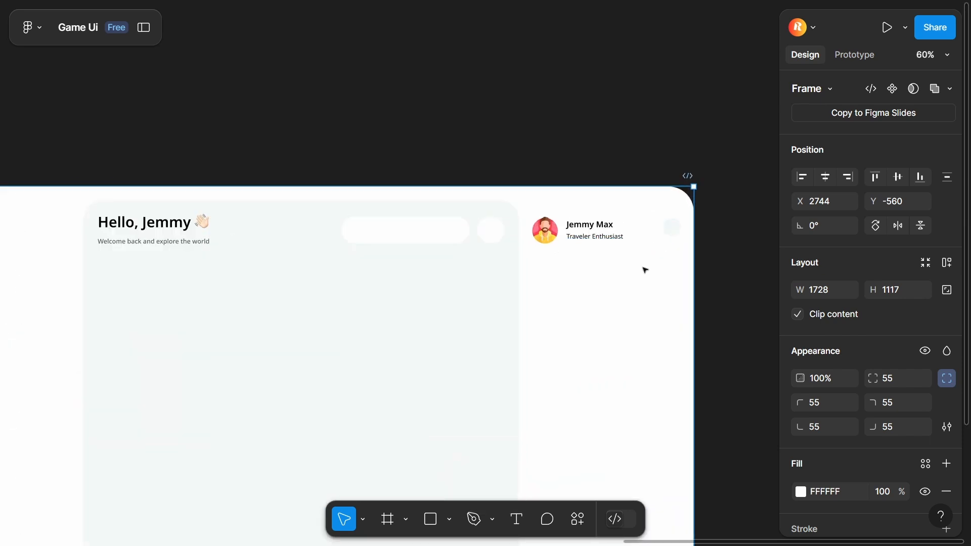
Step: Copy the "Travelingo" logo text from the wireframe into the upper sidebar area of the MacBook Pro 16" - 3 frame
scroll(585, 310, "down", 3)
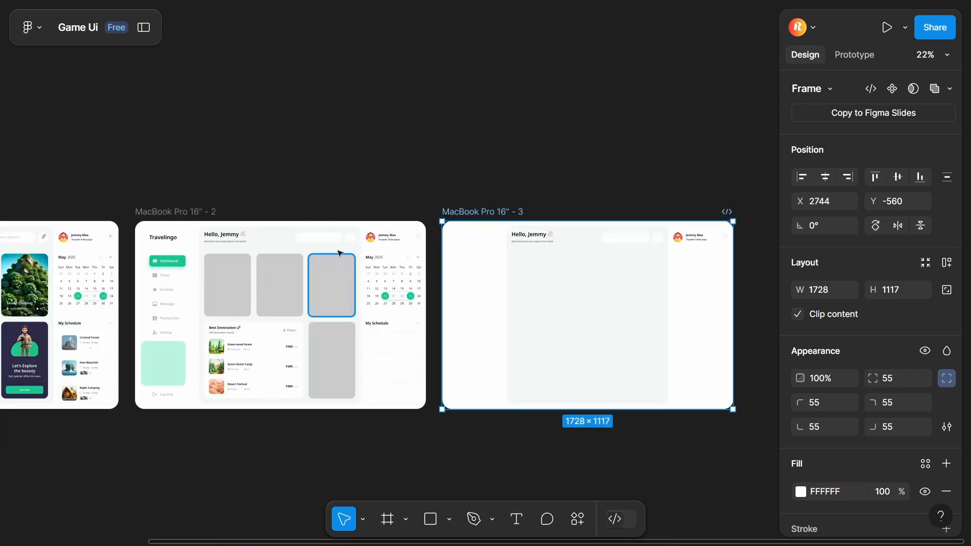
left_click(165, 239, "ctrl")
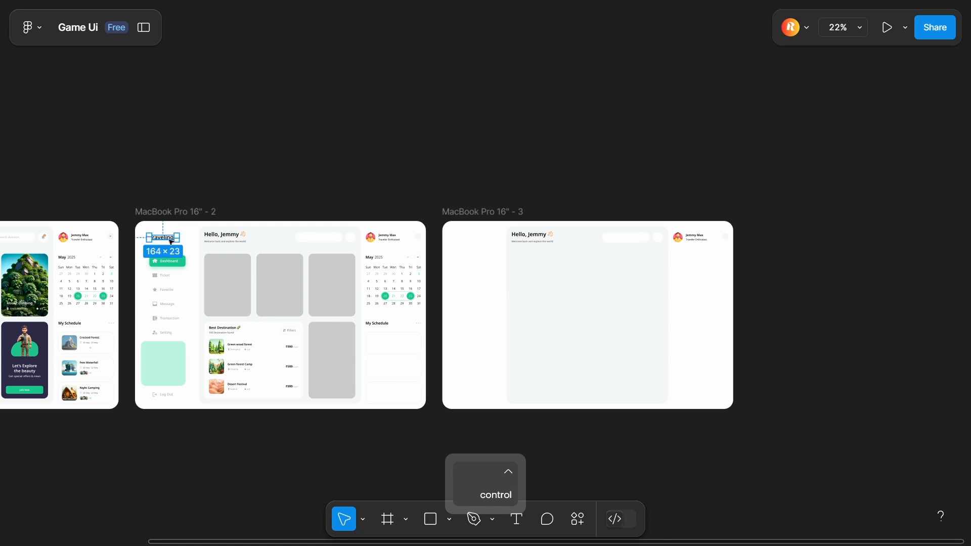
scroll(453, 261, "up", 3)
type("Travelingo")
left_click_drag(498, 225, 329, 236)
scroll(316, 237, "right", 5)
Step: Examine the typography settings of the logo text, the greeting heading and its subtitle
scroll(241, 245, "down", 2)
scroll(872, 353, "down", 5)
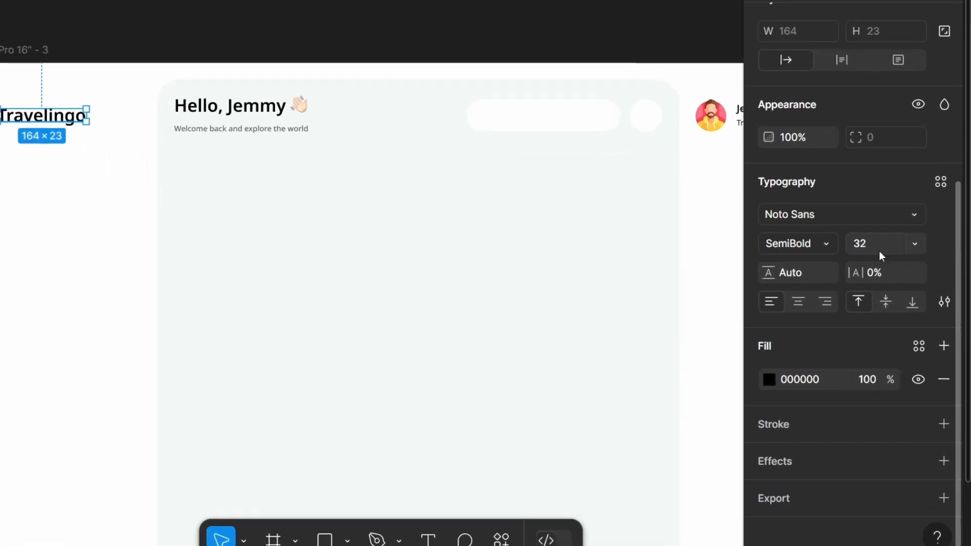
left_click(203, 109)
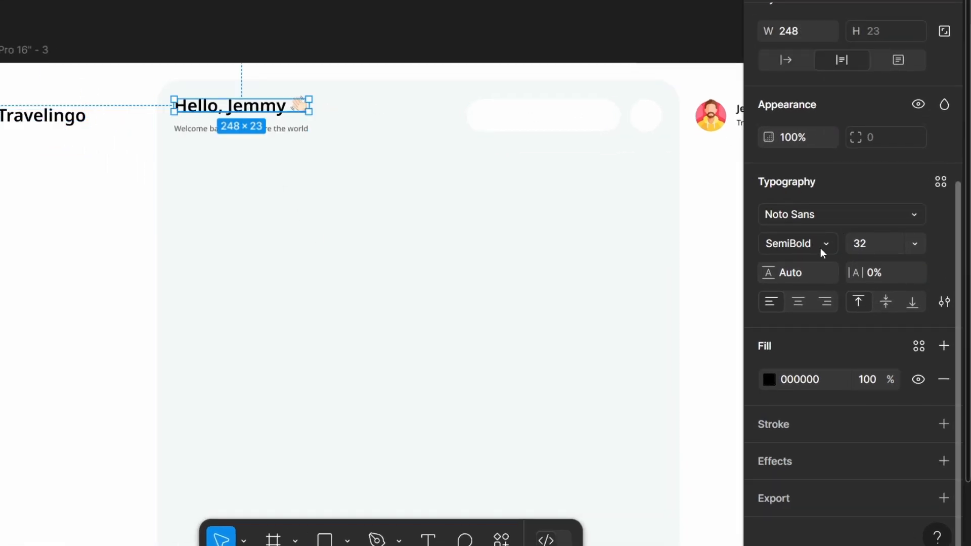
left_click(198, 128)
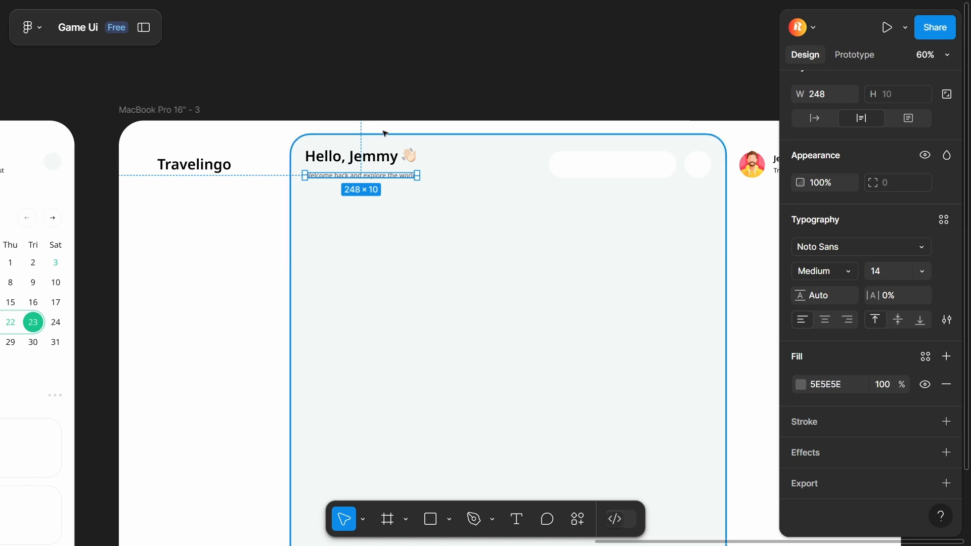
left_click(290, 49)
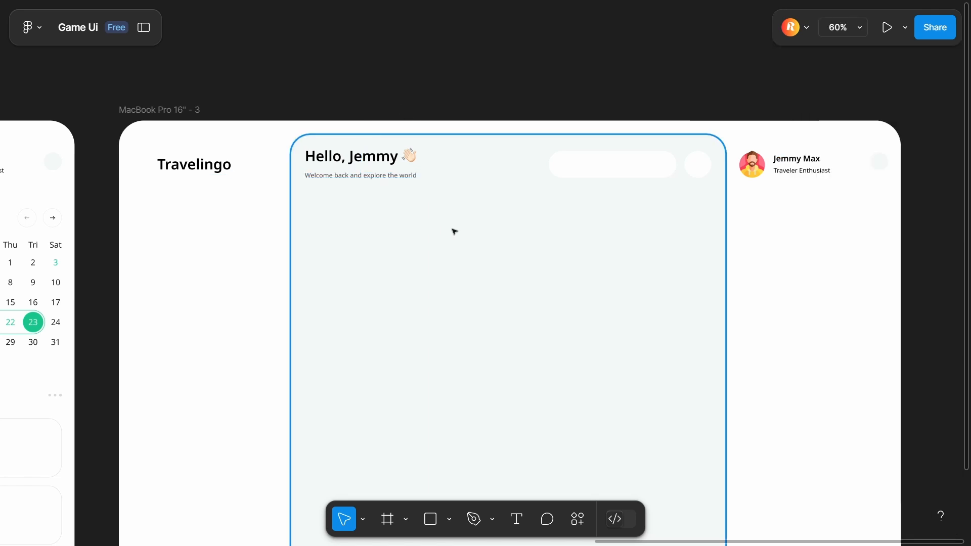
Step: Copy the three 278×373 grey placeholder cards from the wireframe into the new frame below the greeting
scroll(454, 231, "down", 5)
scroll(477, 223, "left", 3)
left_click(195, 199)
scroll(205, 282, "left", 5)
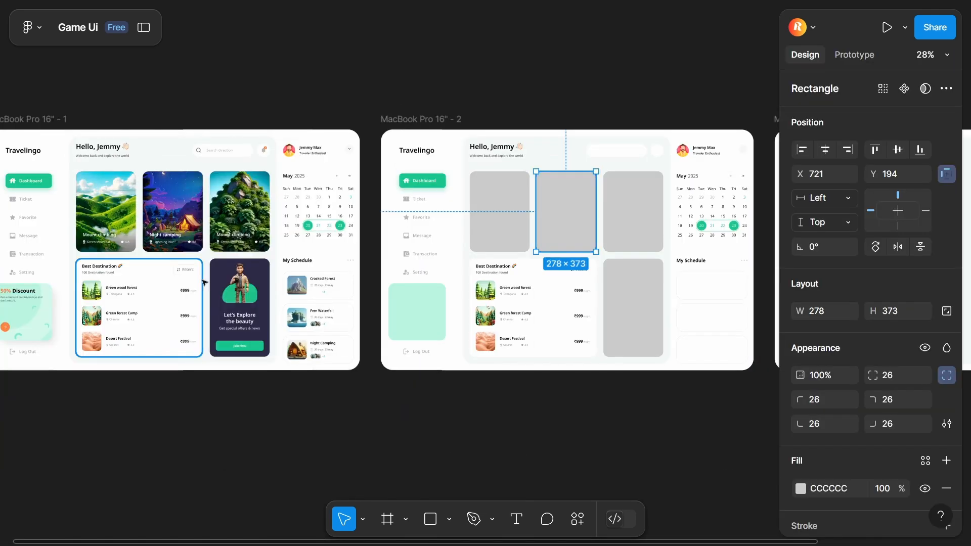
left_click(260, 245)
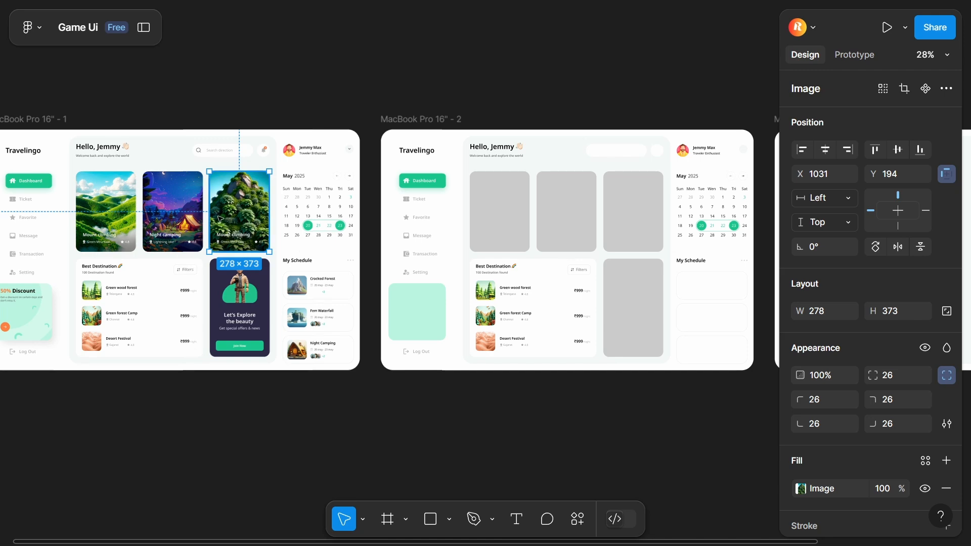
left_click(499, 211)
scroll(505, 253, "right", 2)
scroll(558, 314, "up", 3)
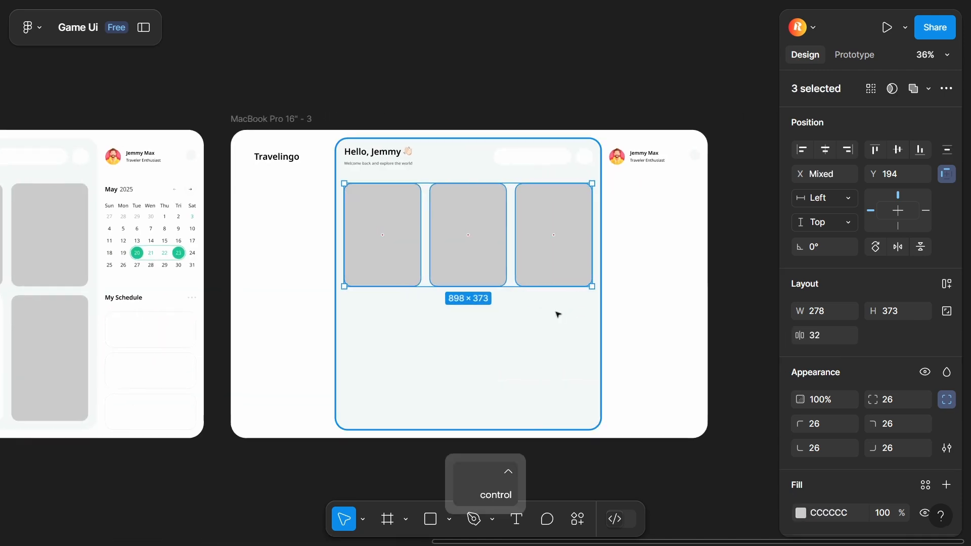
left_click(402, 258)
left_click(556, 240)
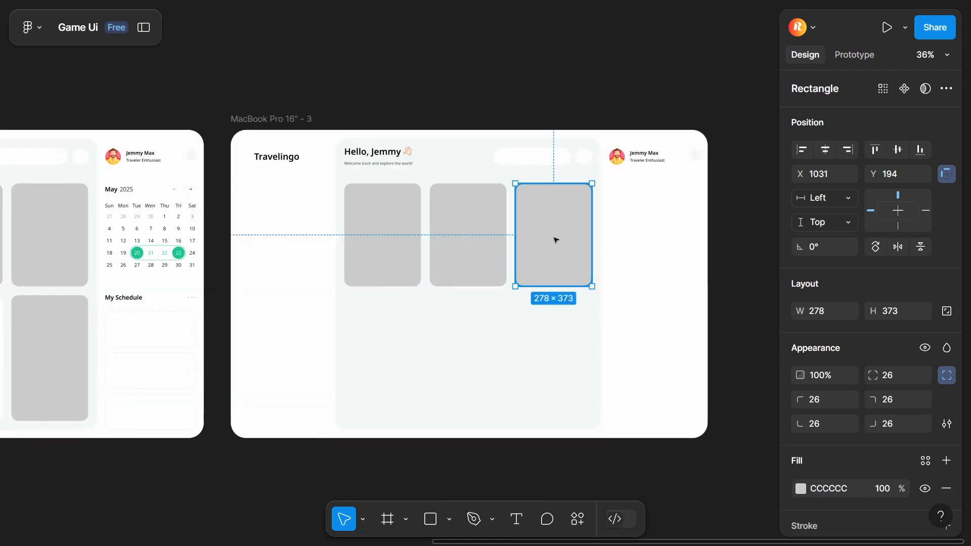
Step: Copy the white 588×456 Best Destination card background from the wireframe into the MacBook Pro 16" - 3 frame
scroll(557, 240, "down", 5)
scroll(556, 241, "up", 3)
left_click(444, 325)
key("ctrl+v")
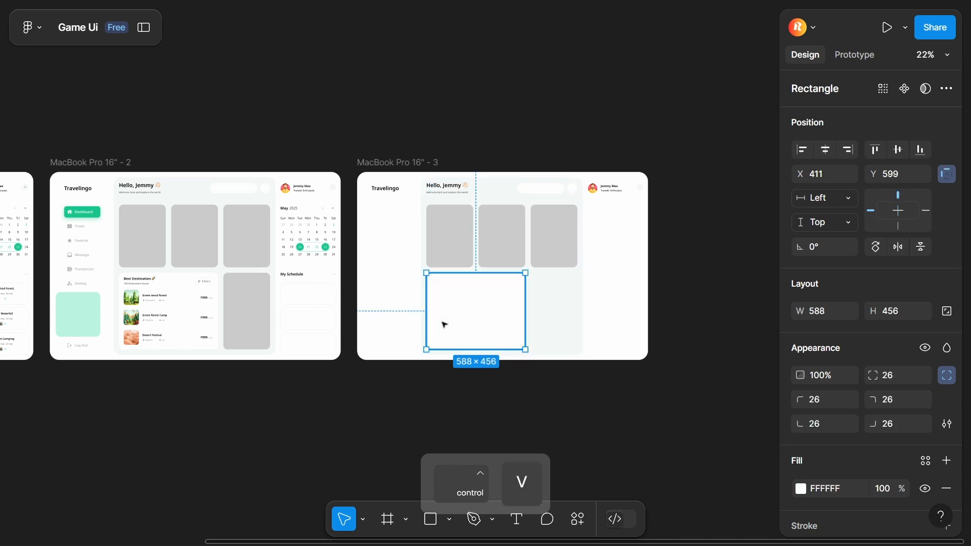
Step: Copy the grey placeholder card beside the Best Destination card from the wireframe into the same spot in the MacBook Pro 16" - 3 frame
scroll(462, 314, "up", 3)
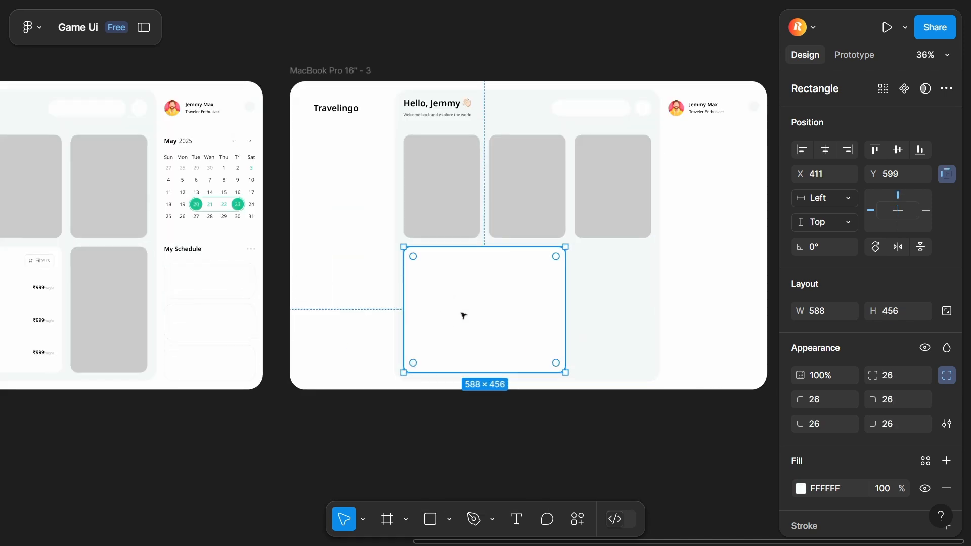
left_click(360, 302)
left_click_drag(359, 301, 537, 252)
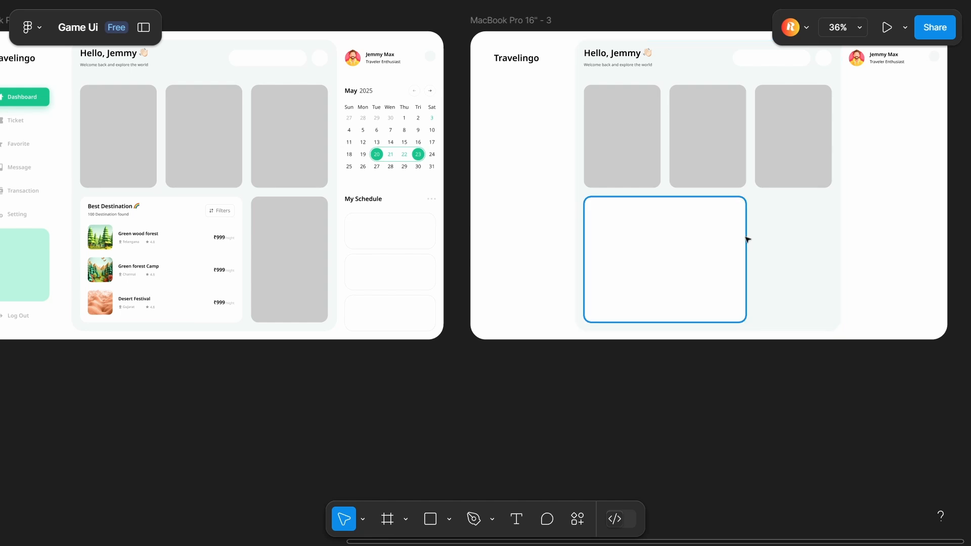
left_click(320, 274, "ctrl")
key("ctrl+c")
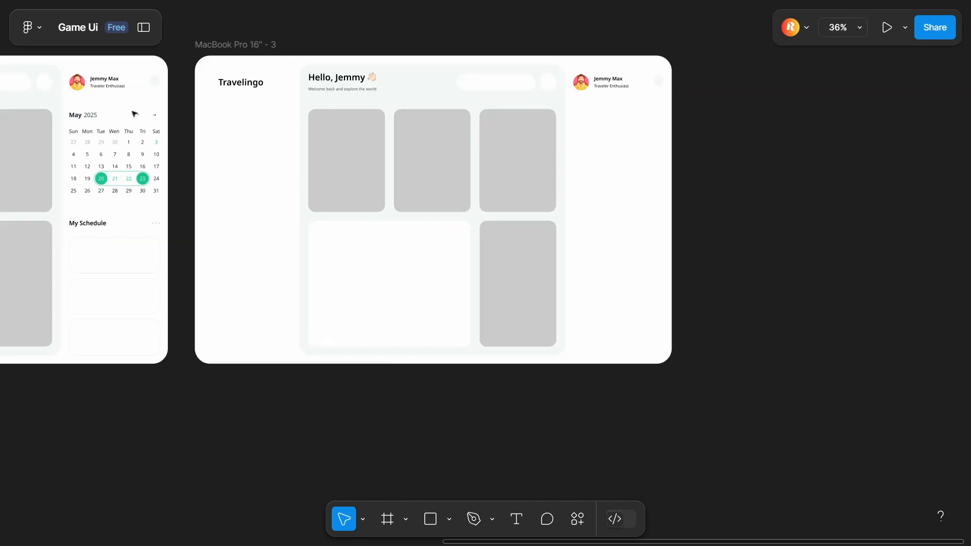
Step: Generate a calendar table with the Simple Calendar Generator plugin for year 2025, month 5, date 4, keeping Sun/Mon and Use Component enabled
left_click_drag(584, 453, 552, 475)
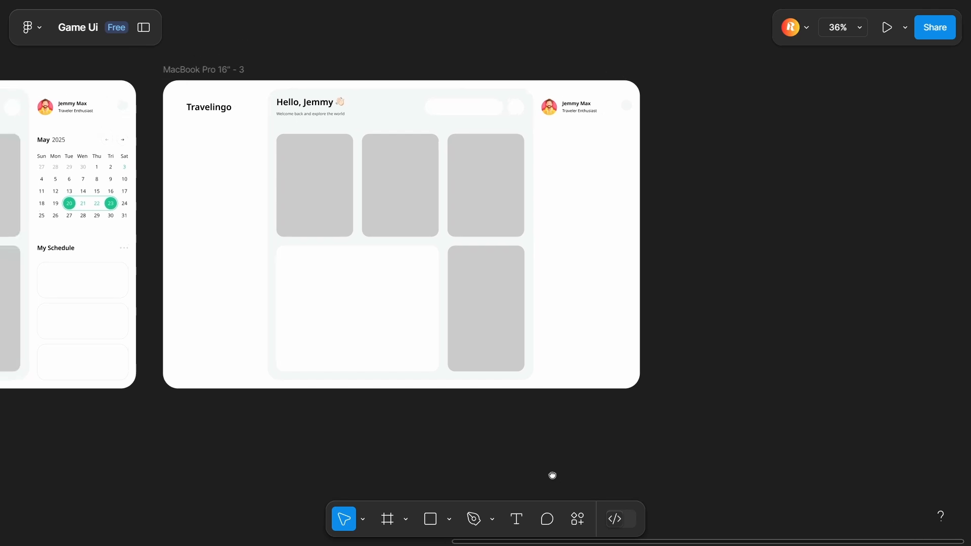
left_click(573, 521)
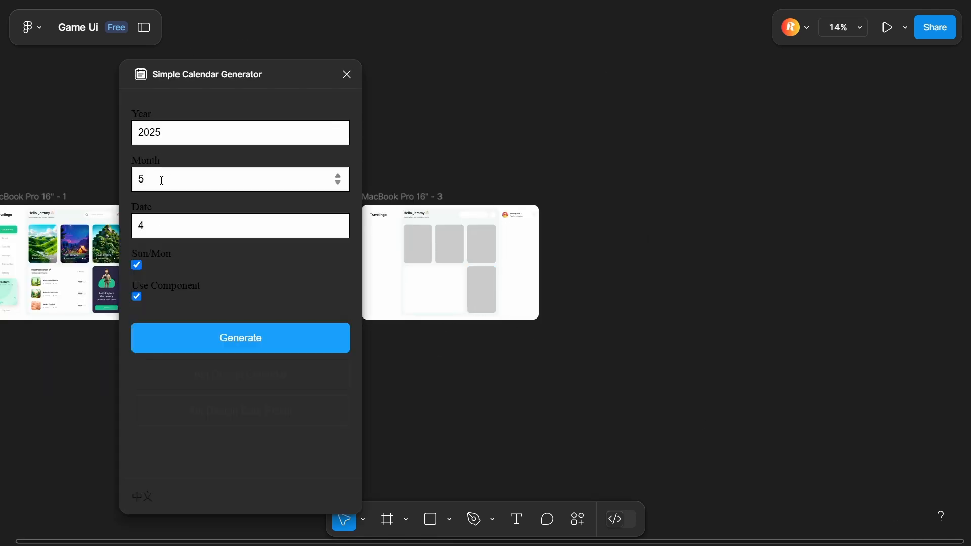
left_click(175, 346)
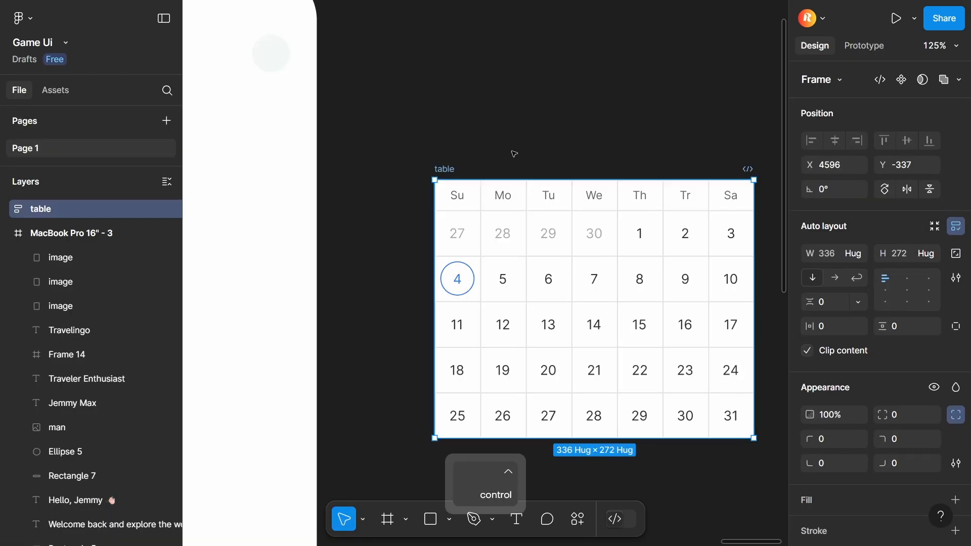
Step: Ungroup the generated calendar table and its rows into individual cells
scroll(384, 66, "down", 5)
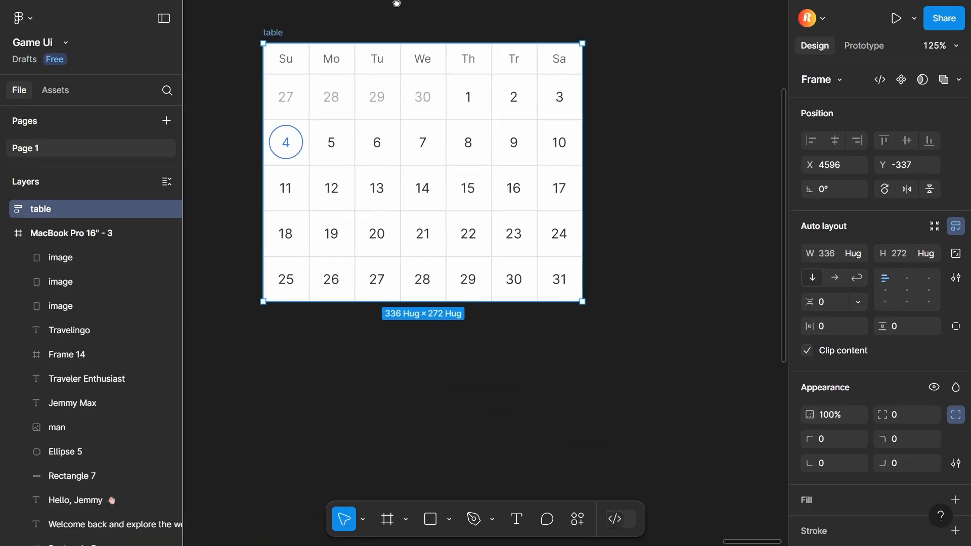
right_click(384, 66)
left_click(473, 272)
right_click(309, 243)
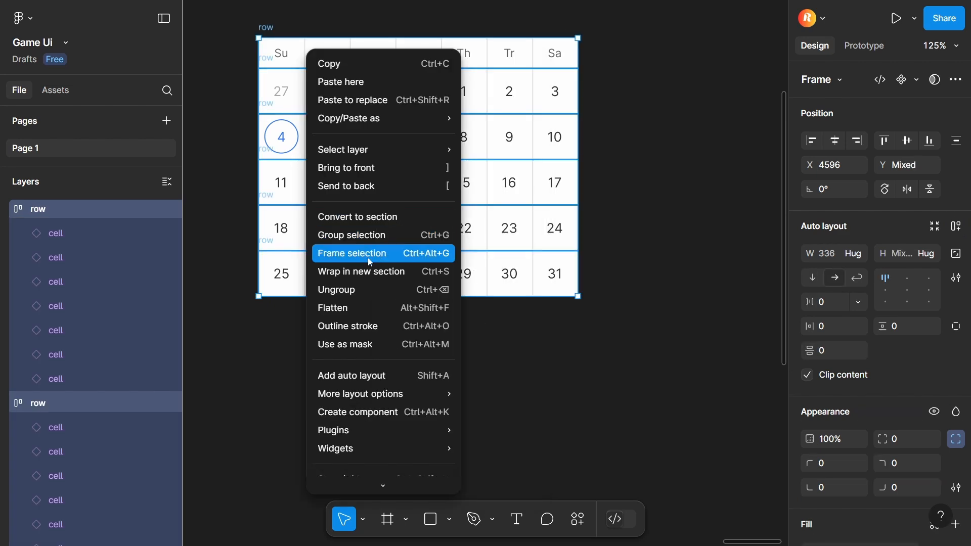
left_click(363, 289)
Step: Remove the E0E0E0 stroke from all the calendar cells
right_click(417, 155)
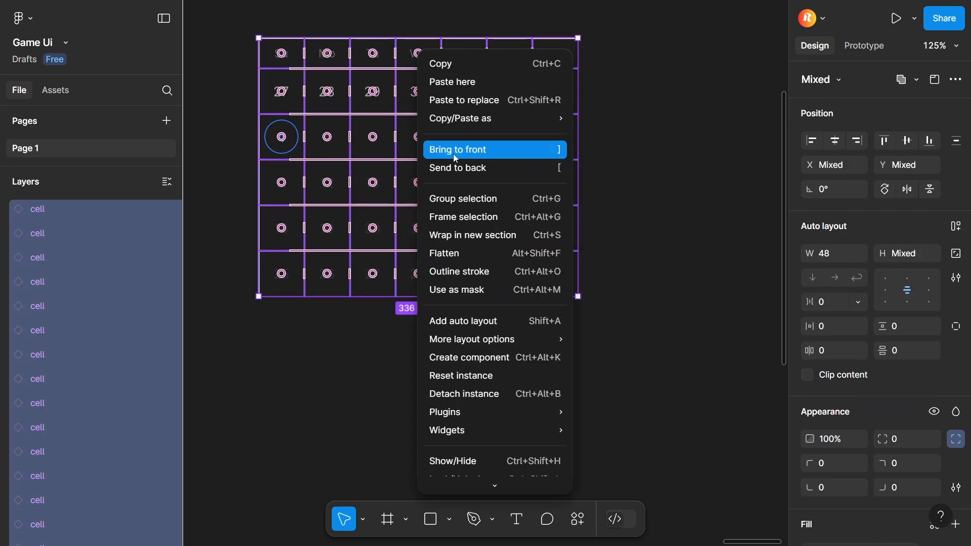
left_click(640, 205)
scroll(925, 404, "down", 4)
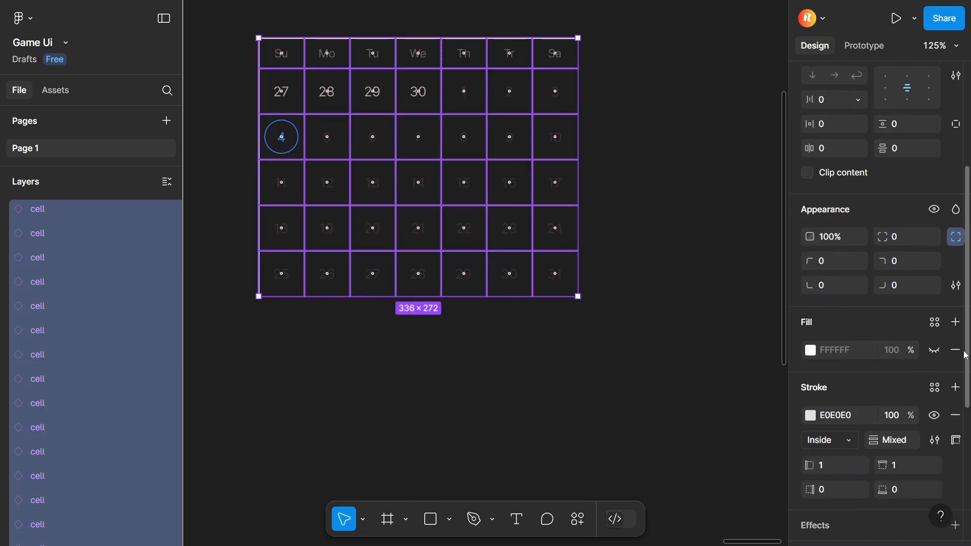
scroll(956, 361, "down", 4)
left_click(956, 213)
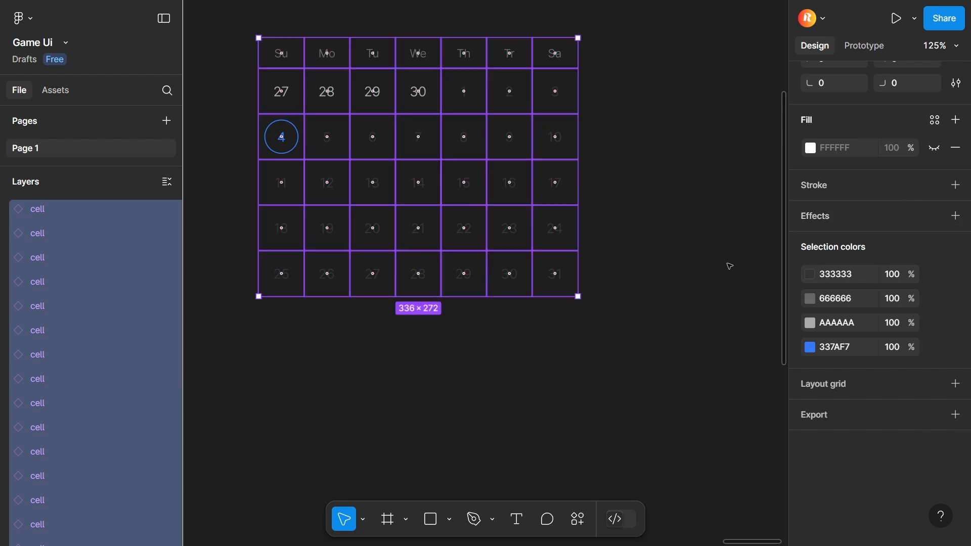
Step: Detach all the selected calendar cell instances from their component
scroll(615, 178, "down", 5)
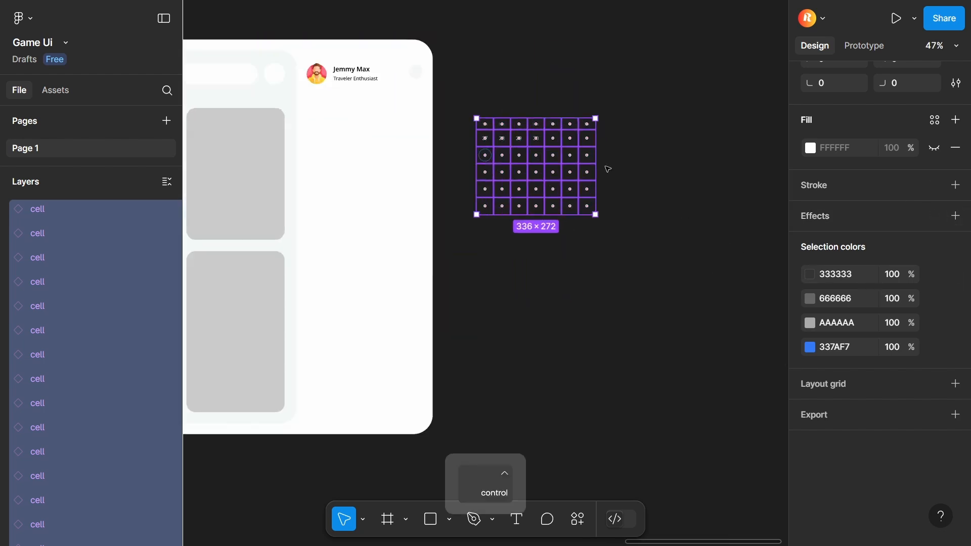
right_click(560, 167)
mouse_move(607, 421)
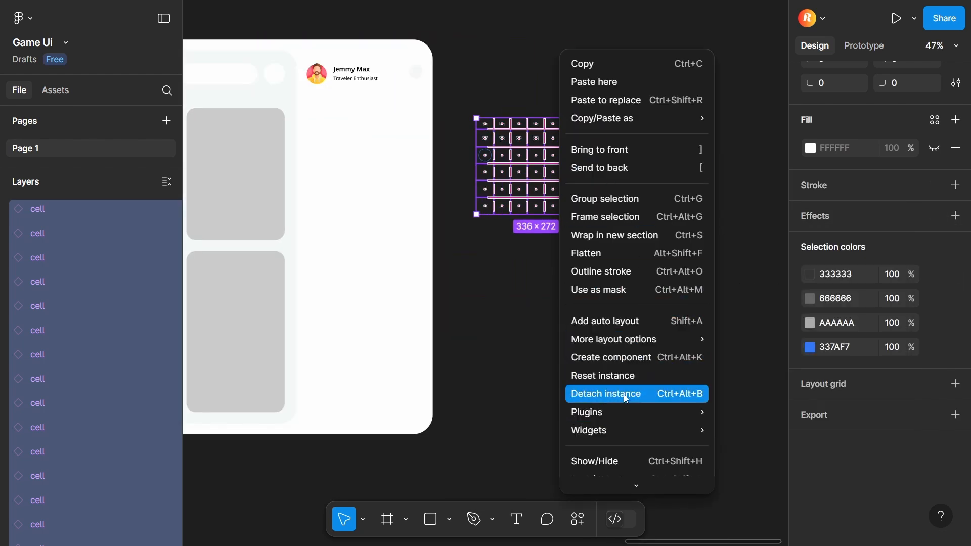
left_click(623, 394)
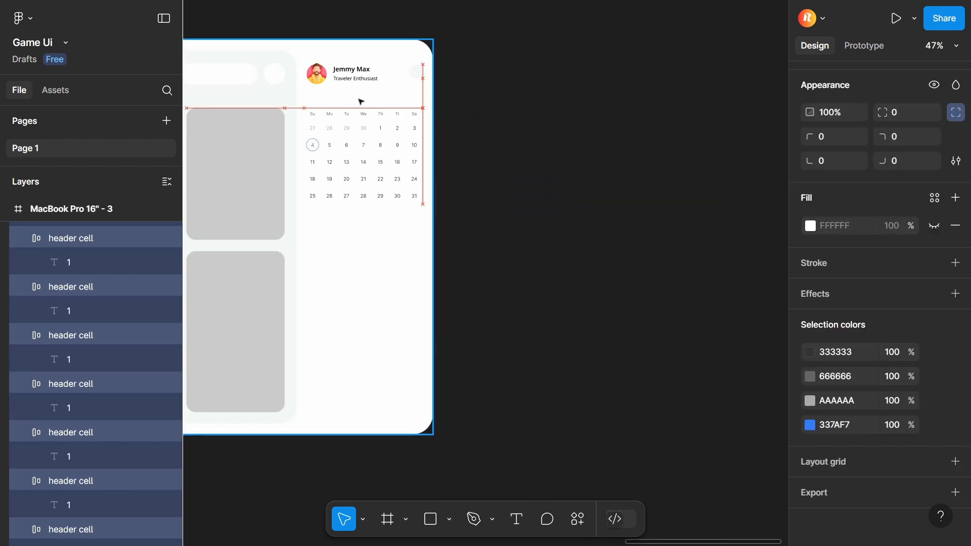
Step: Place the calendar below the profile header in the MacBook Pro 16" - 3 frame and ungroup its cells into their inner frames
left_click_drag(358, 99, 360, 104)
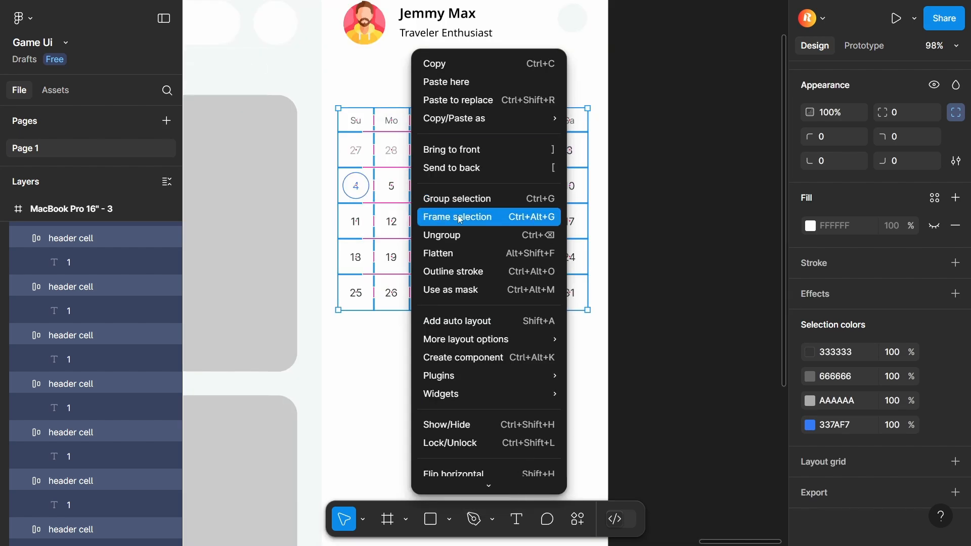
left_click(462, 232)
Step: Try to ungroup the inner date frames one level further, and undo it
right_click(434, 152)
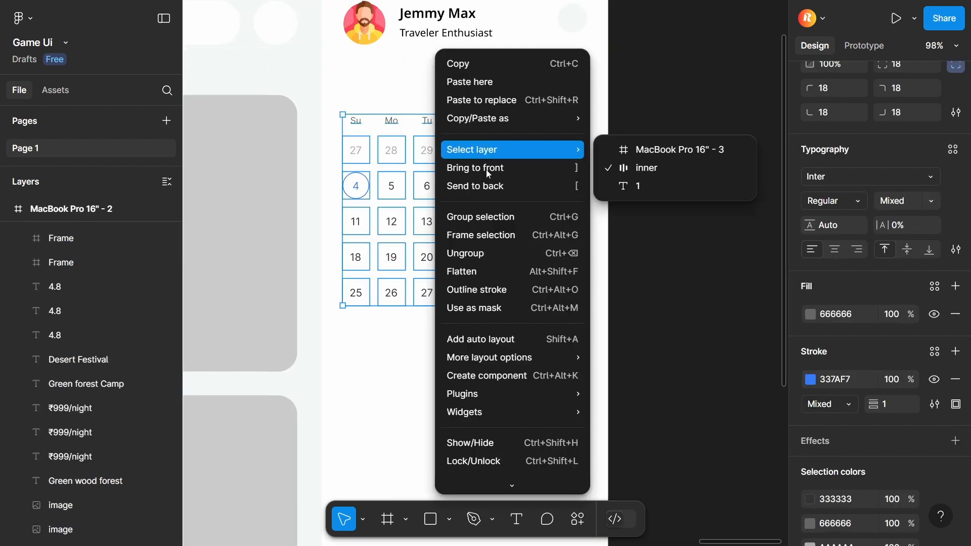
left_click(496, 254)
key("ctrl+z")
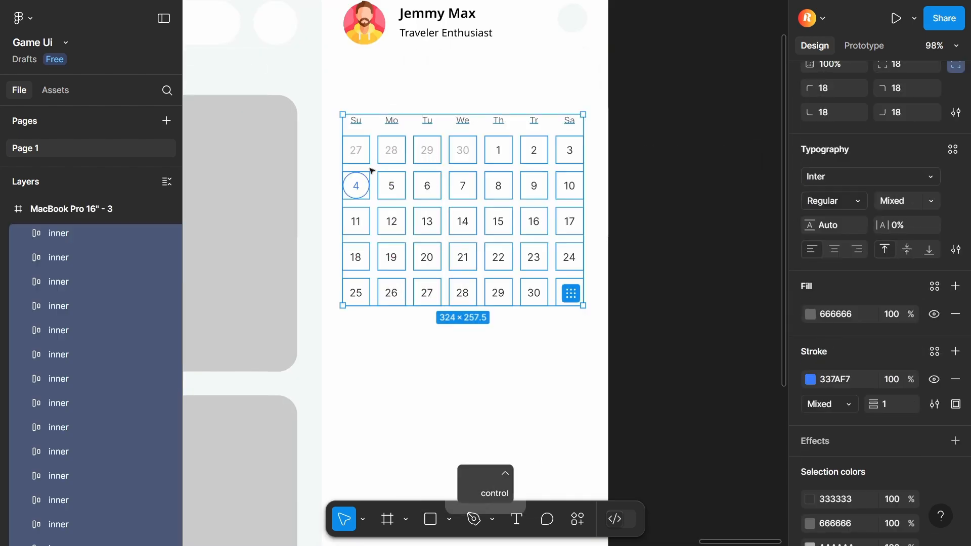
Step: Change the ring and number of day 4 in the calendar to green 17C58B
scroll(363, 175, "up", 5)
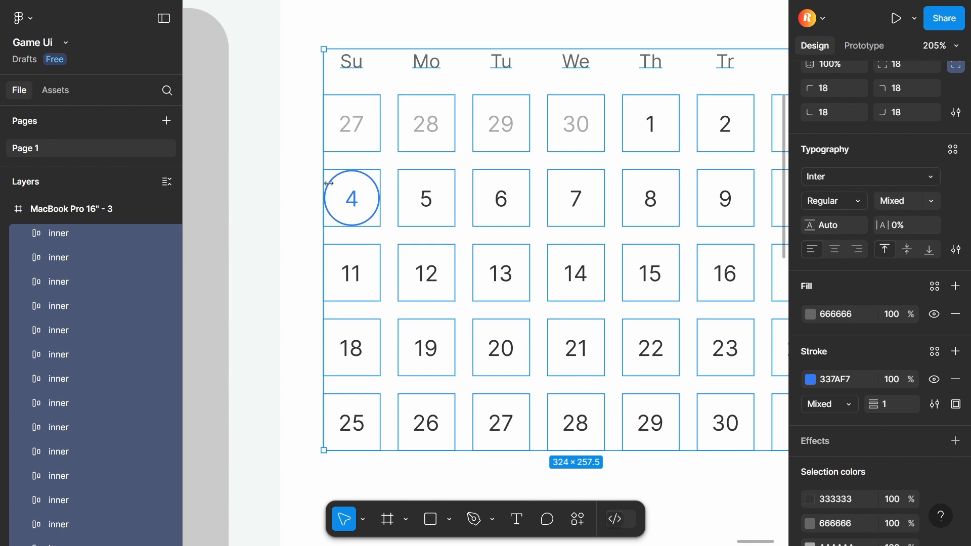
left_click(348, 185)
scroll(348, 186, "down", 6)
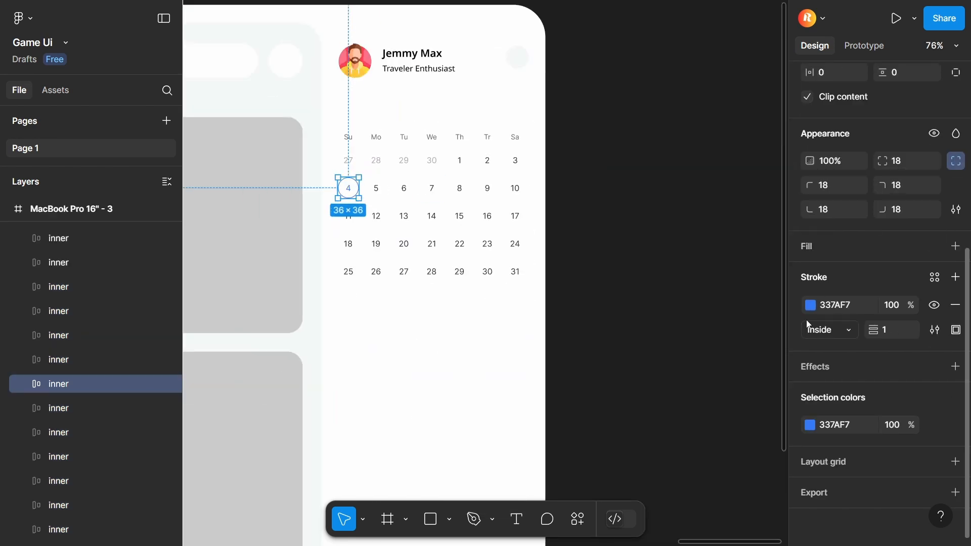
left_click(808, 307)
left_click(734, 480)
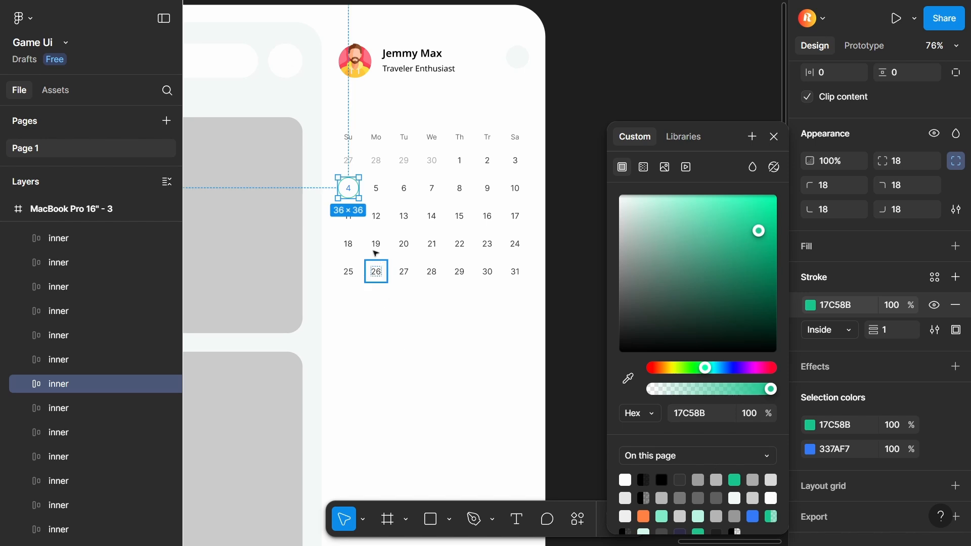
left_click(812, 453)
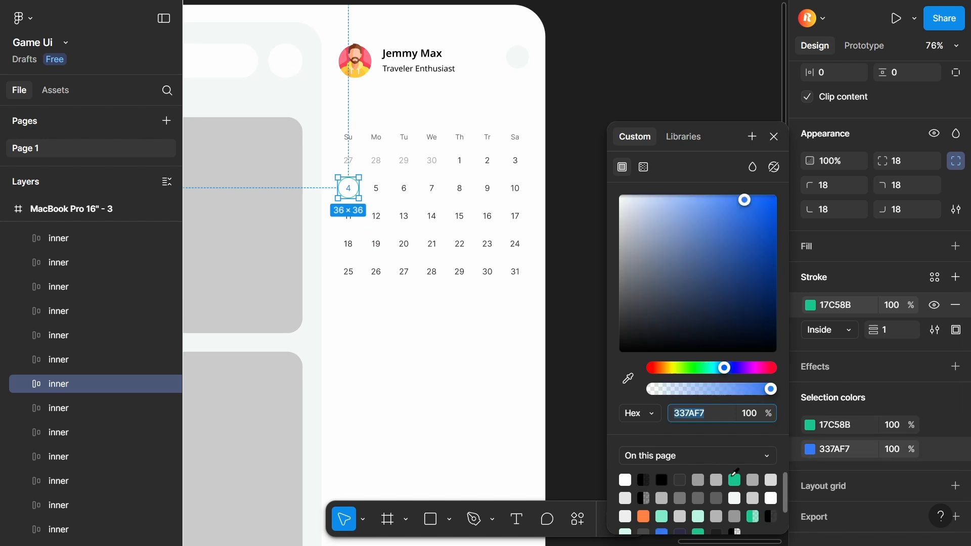
left_click(733, 480)
left_click(379, 373)
Step: Give day 21 in the calendar a green 17C58B outline and a matching number colour
scroll(379, 373, "down", 10)
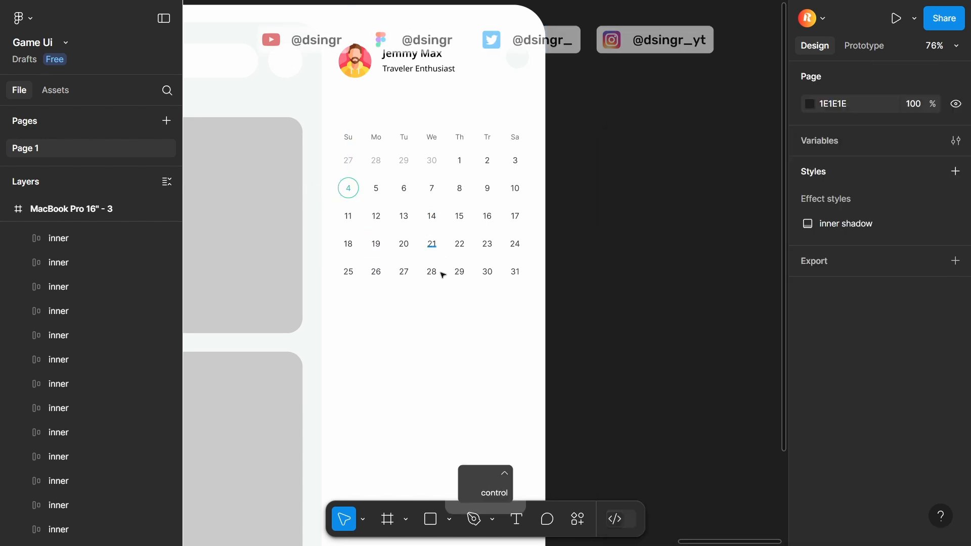
scroll(404, 244, "up", 10)
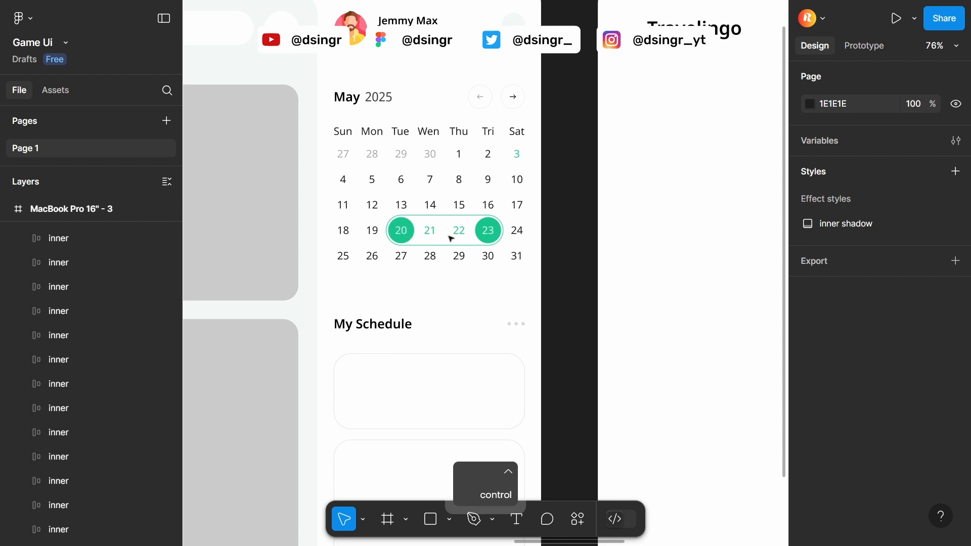
scroll(490, 249, "right", 3)
scroll(496, 284, "up", 5)
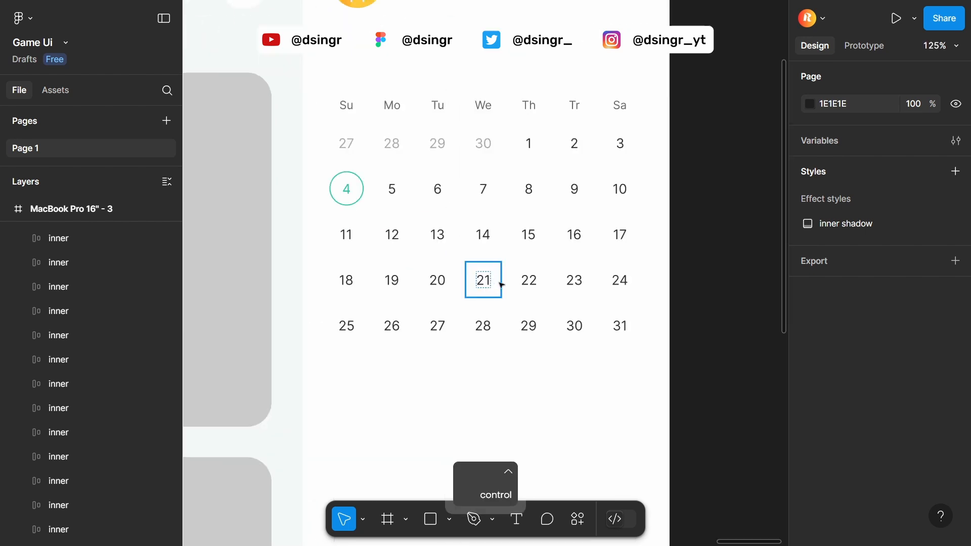
left_click(494, 286)
scroll(924, 320, "down", 5)
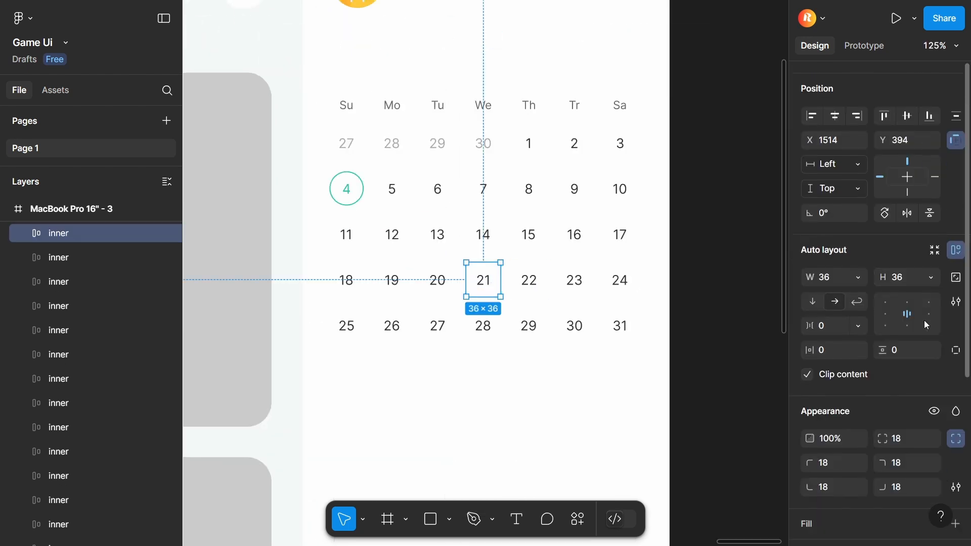
left_click(847, 376)
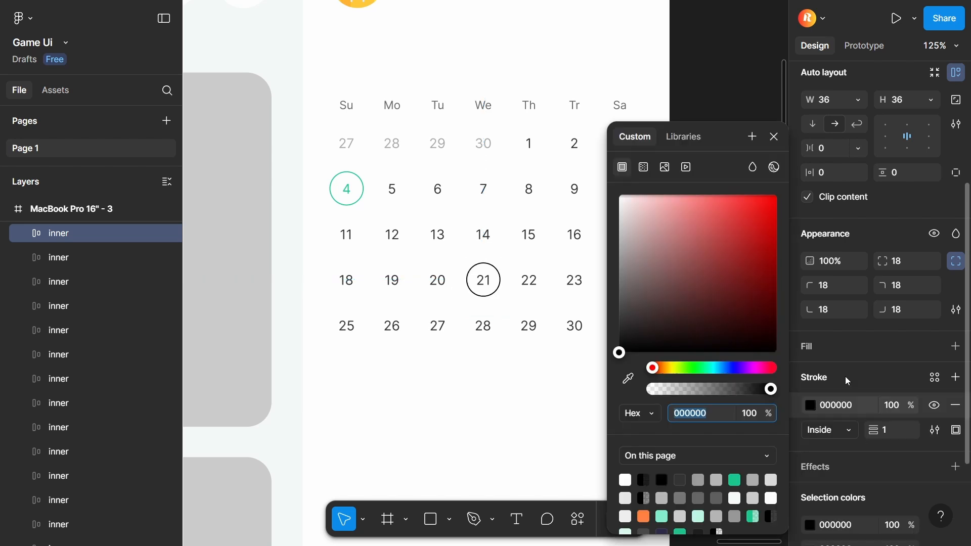
left_click(733, 479)
scroll(825, 465, "down", 3)
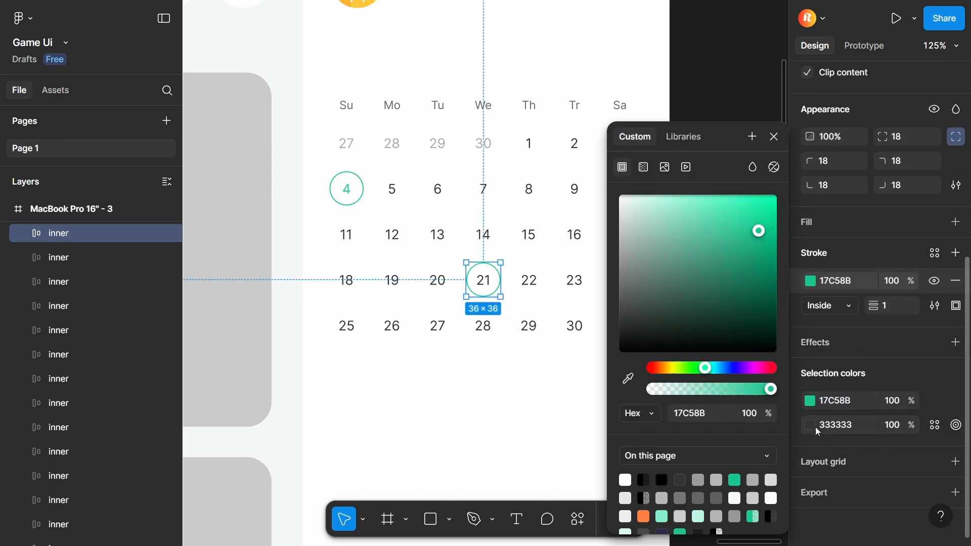
left_click(812, 426)
left_click(734, 479)
scroll(515, 306, "down", 5)
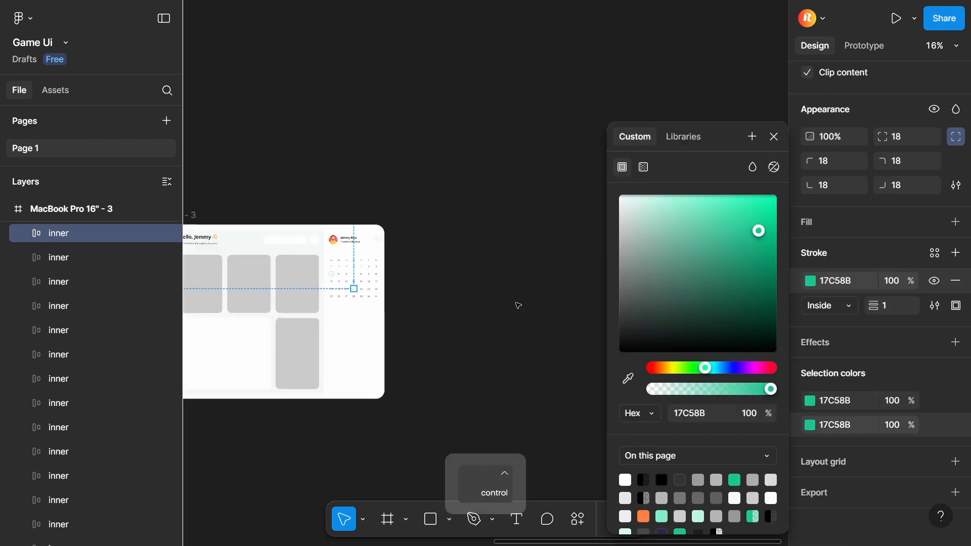
scroll(563, 304, "up", 6)
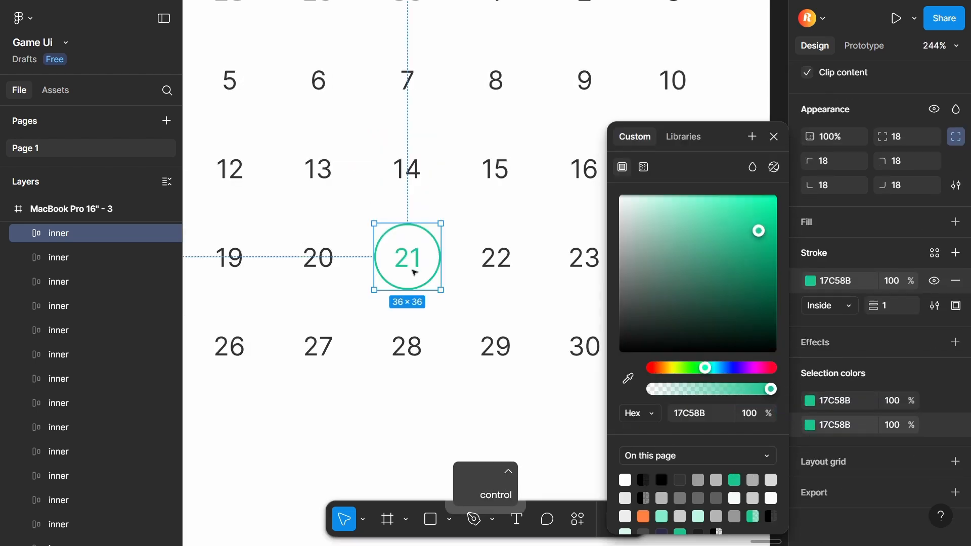
Step: Replace the outline of day 21 with a solid 17C58B fill and make its number white
left_click(956, 281)
left_click(955, 223)
left_click(810, 250)
left_click(734, 479)
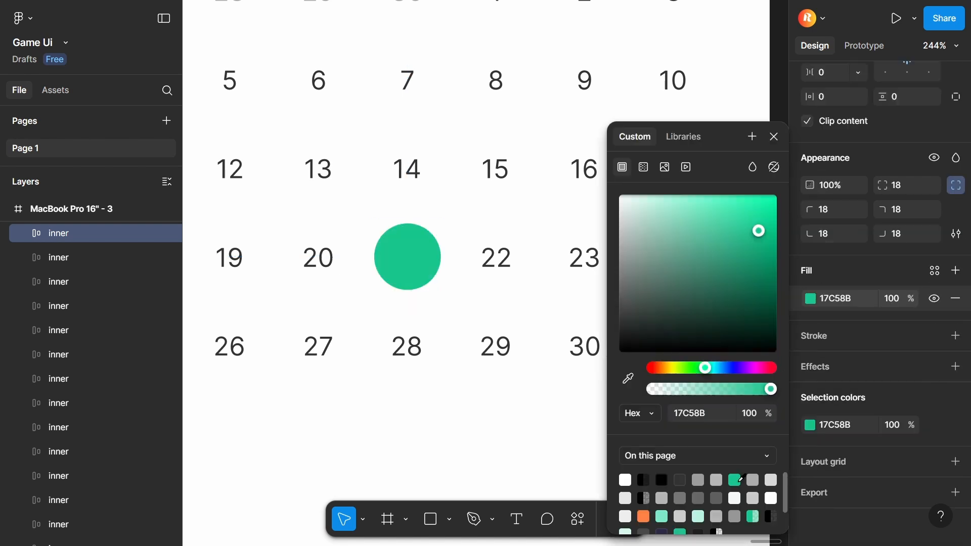
double_click(418, 258)
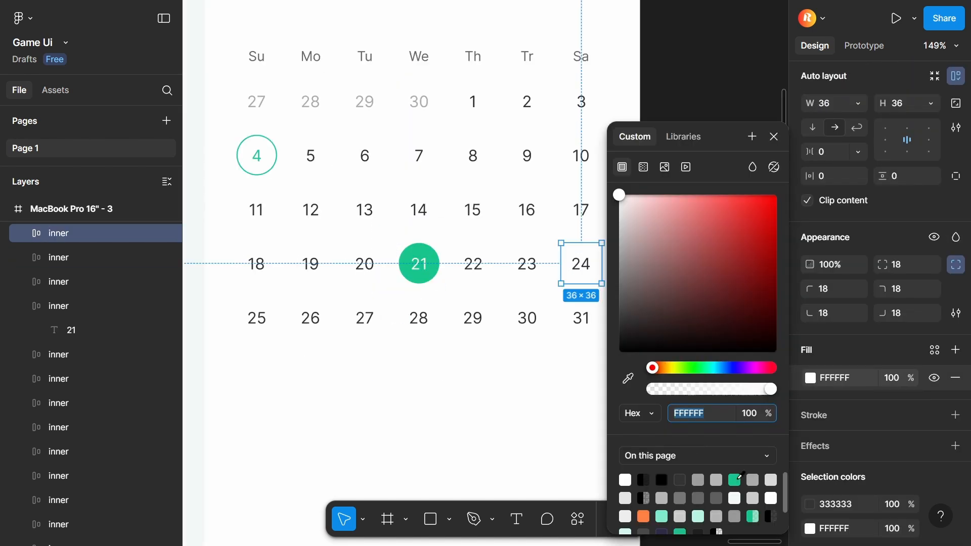
Step: Fill the circle of day 24 with 17C58B and make its number white
left_click(734, 479)
key("Escape")
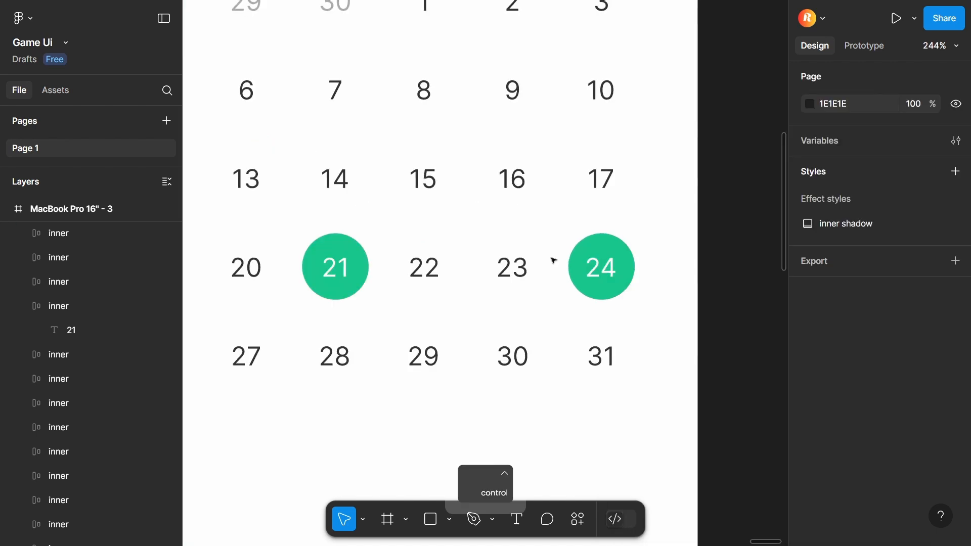
key("r")
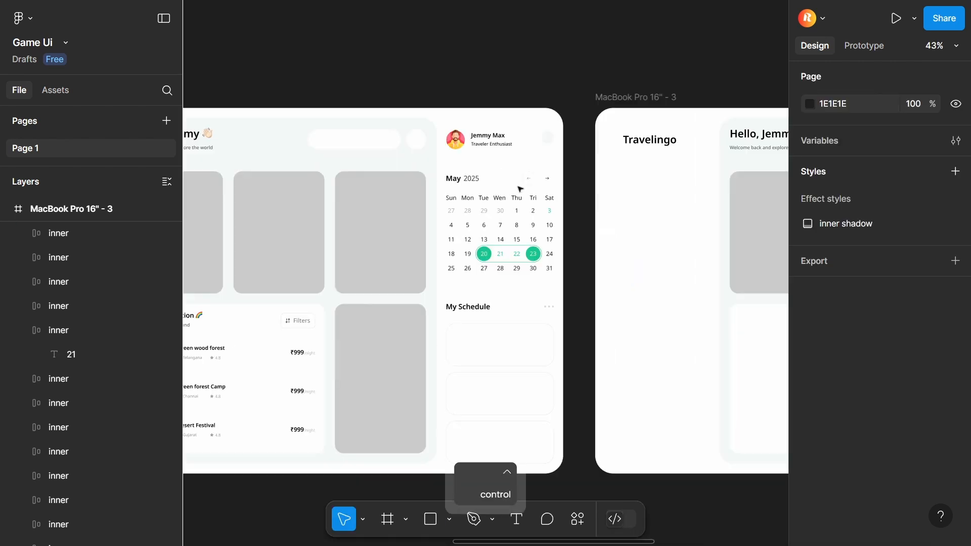
Step: Copy the "May 2025" heading from MacBook Pro 16" - 2 into MacBook Pro 16" - 3 above the calendar
left_click_drag(518, 189, 154, 270)
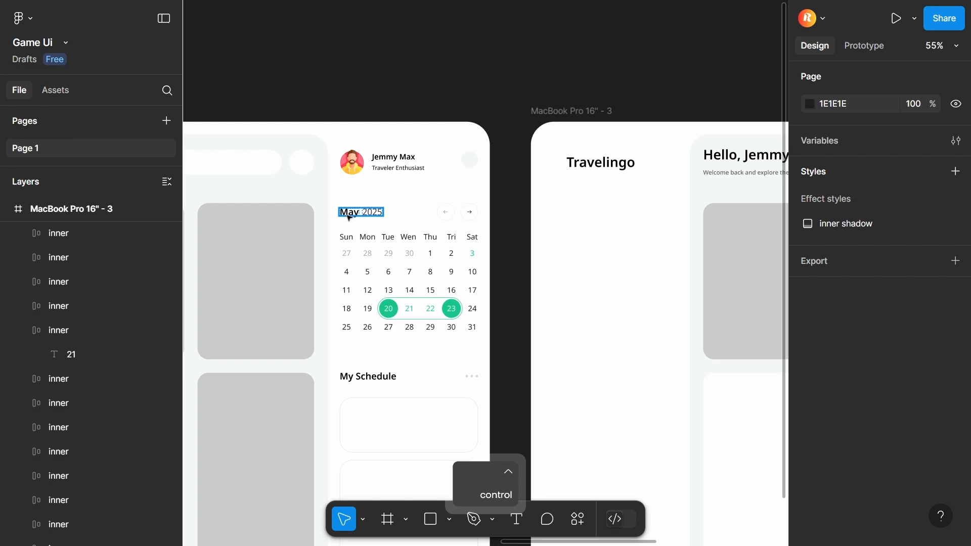
left_click(347, 215)
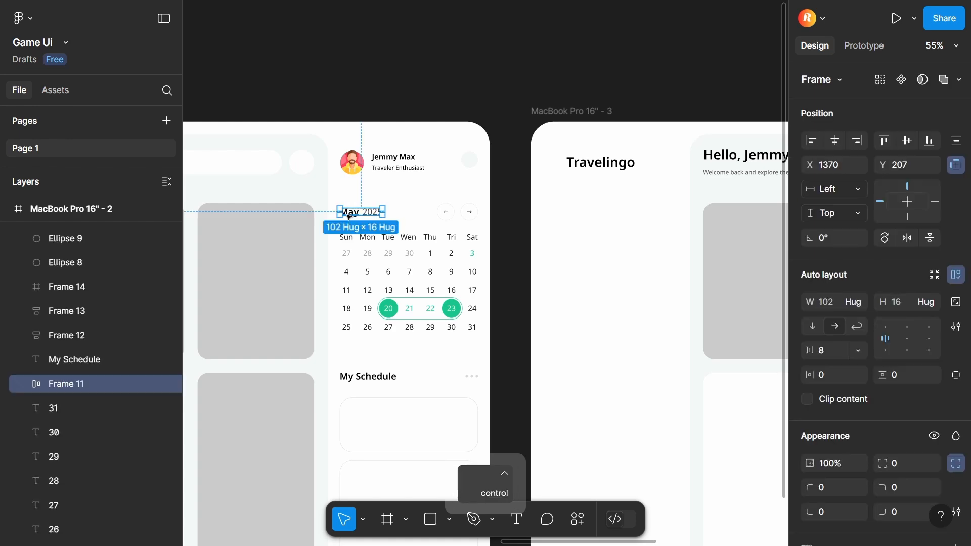
left_click(98, 279)
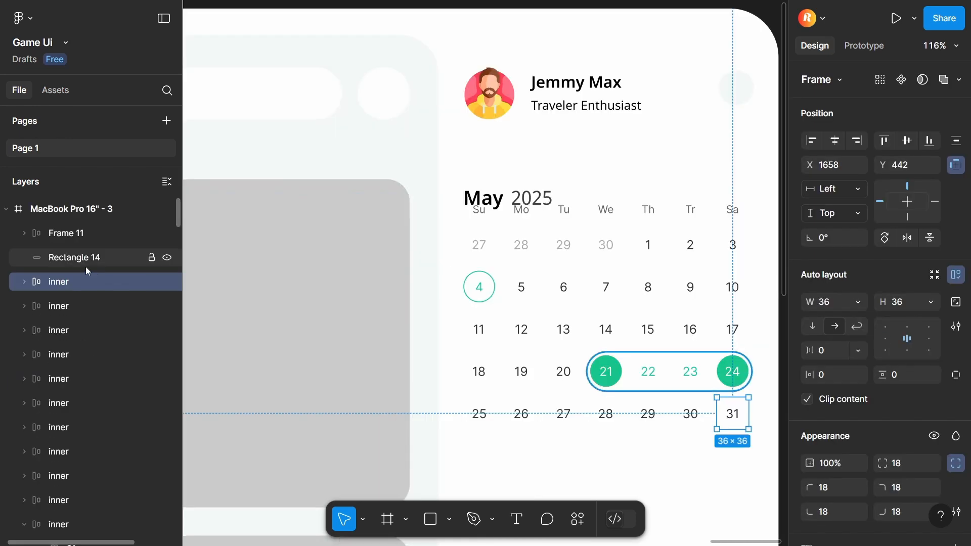
Step: Move all calendar days, weekday labels and the range outline together down below the "May 2025" heading
left_click(85, 264)
scroll(92, 364, "down", 15)
left_click(92, 468, "shift")
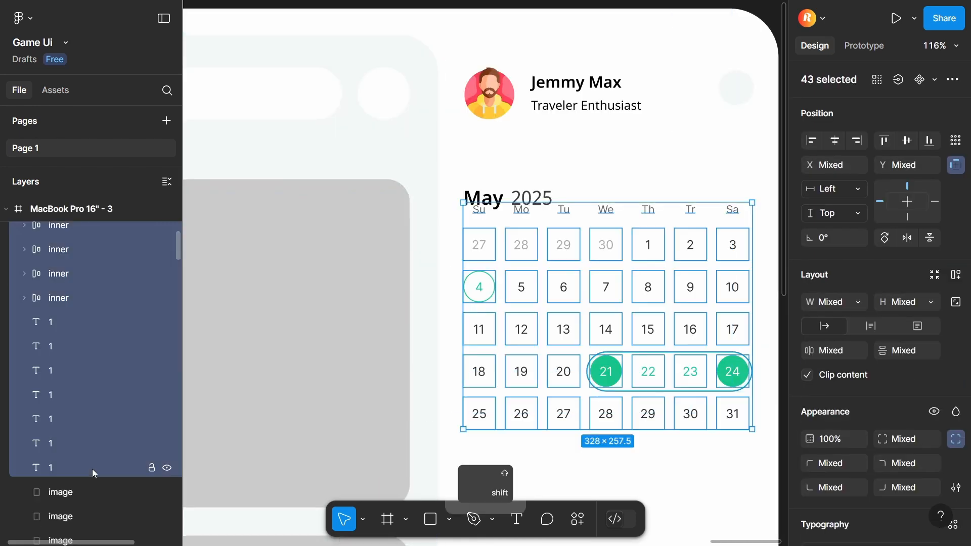
scroll(196, 321, "down", 5)
mouse_move(482, 322)
left_mouse_down()
mouse_move(465, 318)
mouse_move(464, 339)
mouse_move(470, 335)
left_mouse_up()
left_click_drag(469, 335, 469, 340)
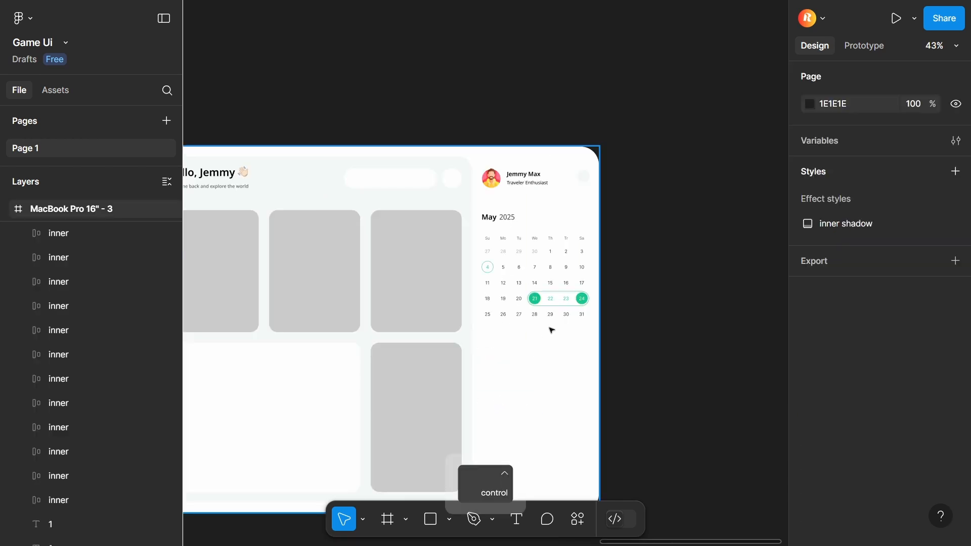
Step: Copy the round back-arrow button from the MacBook Pro 16" - 2 calendar header into MacBook Pro 16" - 3
scroll(609, 288, "down", 3)
left_click_drag(321, 332, 351, 312)
scroll(384, 294, "up", 3)
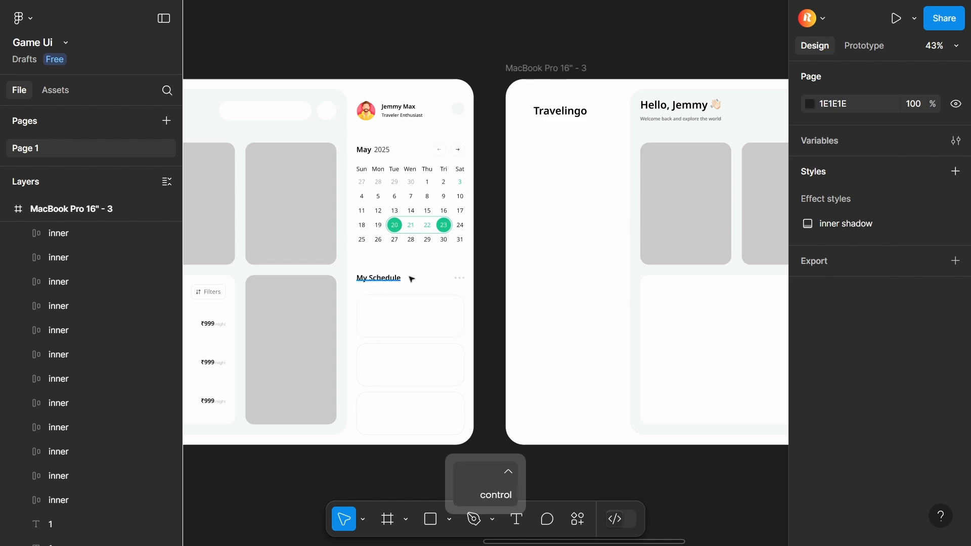
scroll(418, 262, "down", 3)
scroll(418, 152, "up", 4)
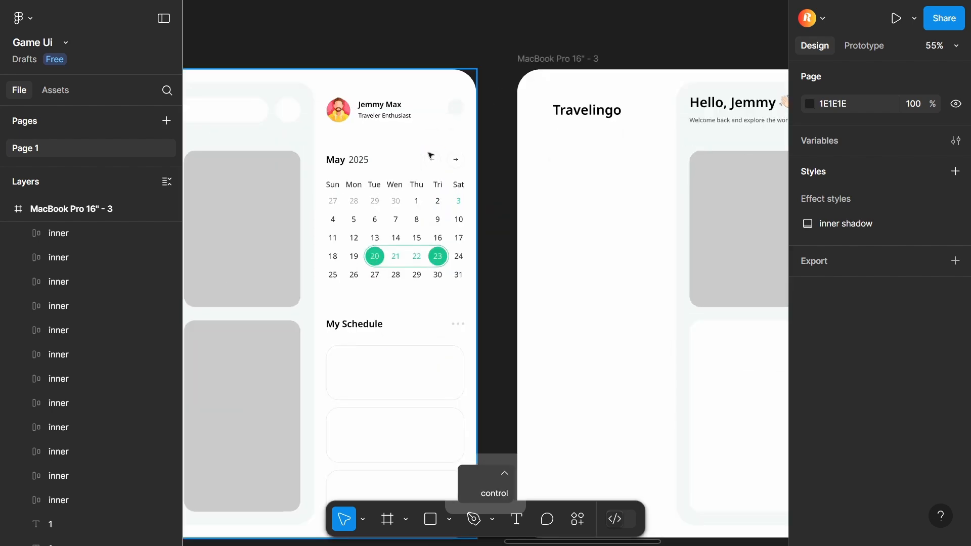
scroll(429, 155, "up", 4)
left_click(435, 156)
scroll(435, 156, "down", 6)
left_click_drag(632, 179, 314, 232)
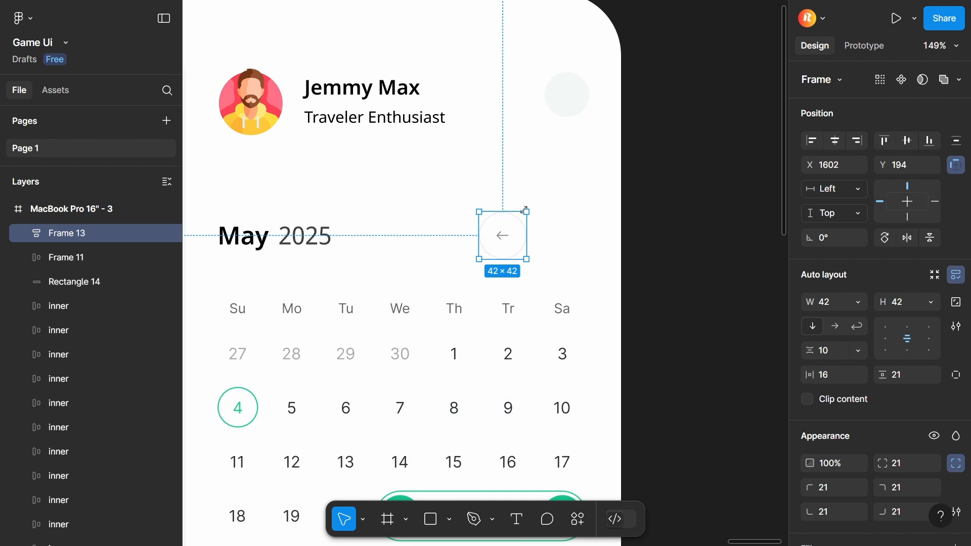
Step: Duplicate the back-arrow button to its right at X 1685 and turn it 180° into a forward arrow
left_click_drag(524, 210, 544, 246)
left_click(906, 238)
scroll(546, 225, "up", 4, "ctrl")
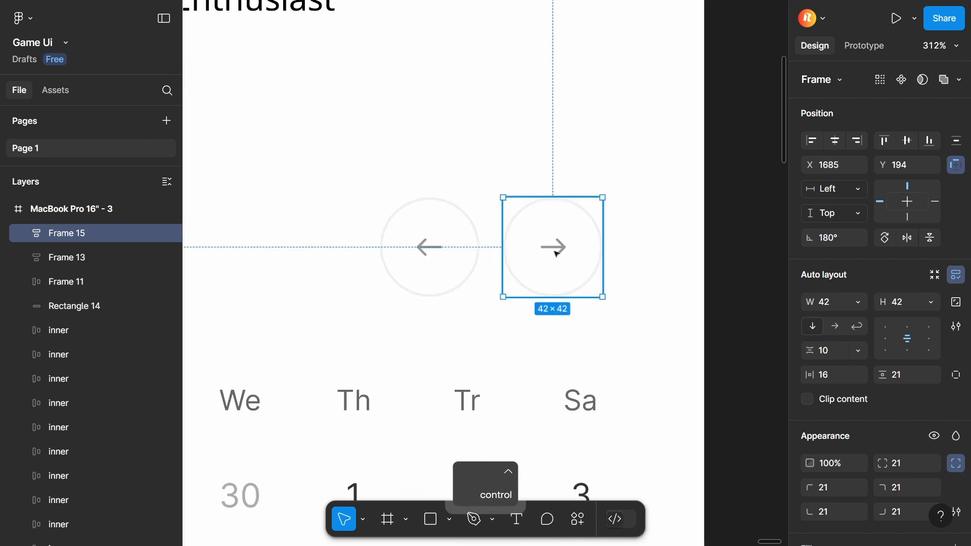
Step: Examine the arrow line inside the back button and the Arrow option among the shape tools
left_click(554, 253)
left_click(428, 247)
double_click(426, 246)
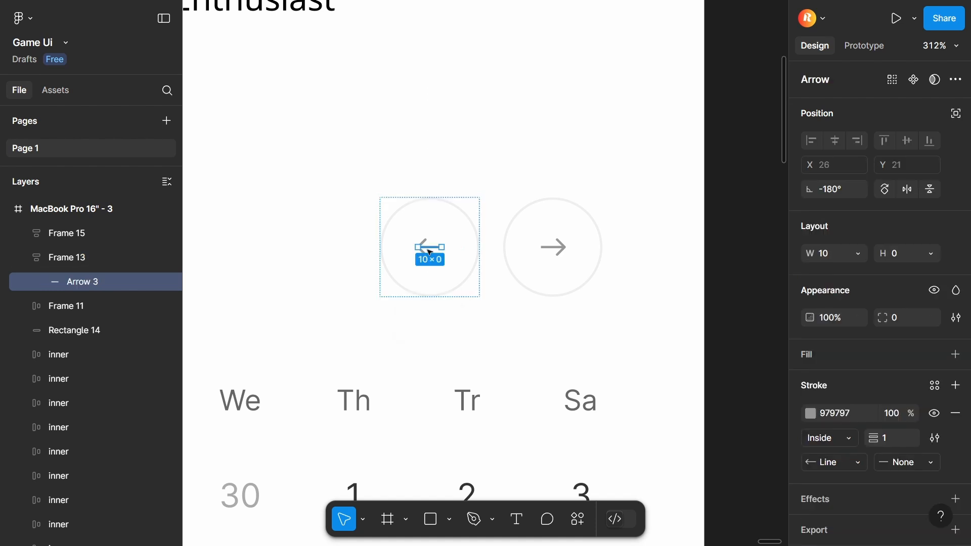
left_click(455, 520)
left_click(450, 521)
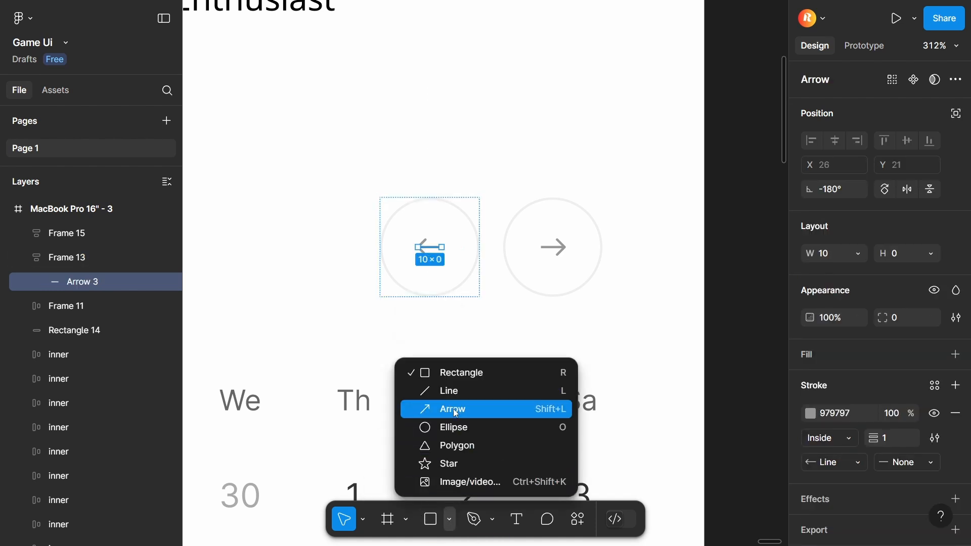
Step: Darken the circular stroke of the forward-arrow button to grey 9E9E9E and select the arrow inside it
left_click(552, 252)
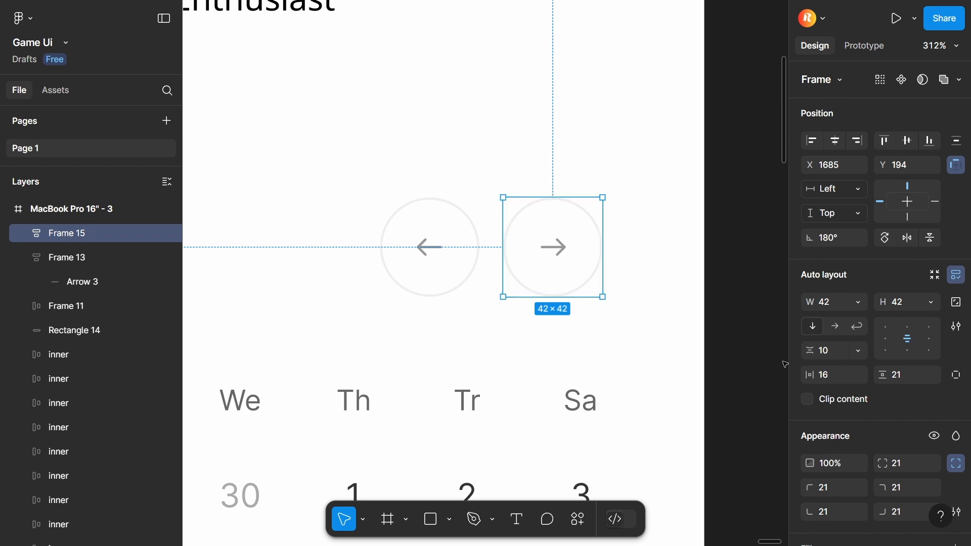
scroll(906, 424, "down", 4)
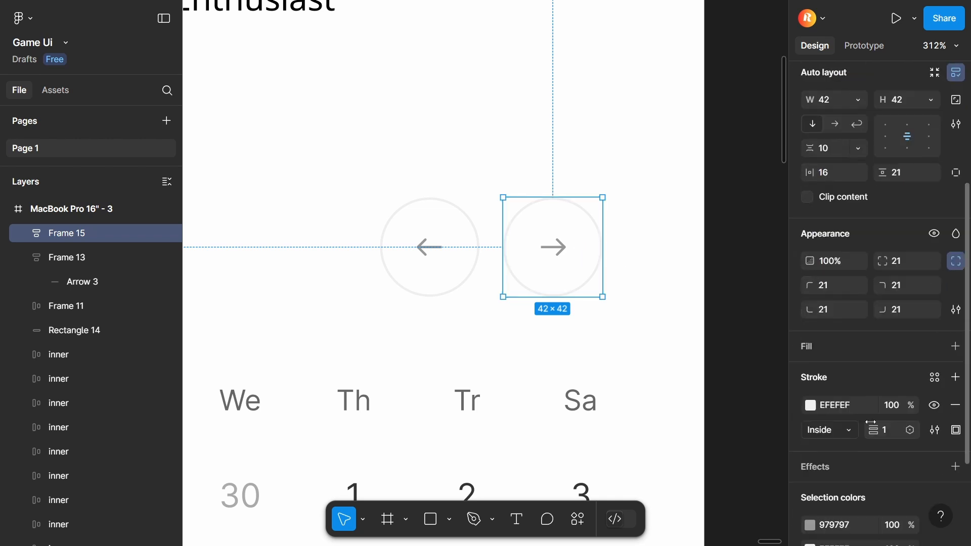
left_click(810, 406)
left_click_drag(618, 213, 579, 266)
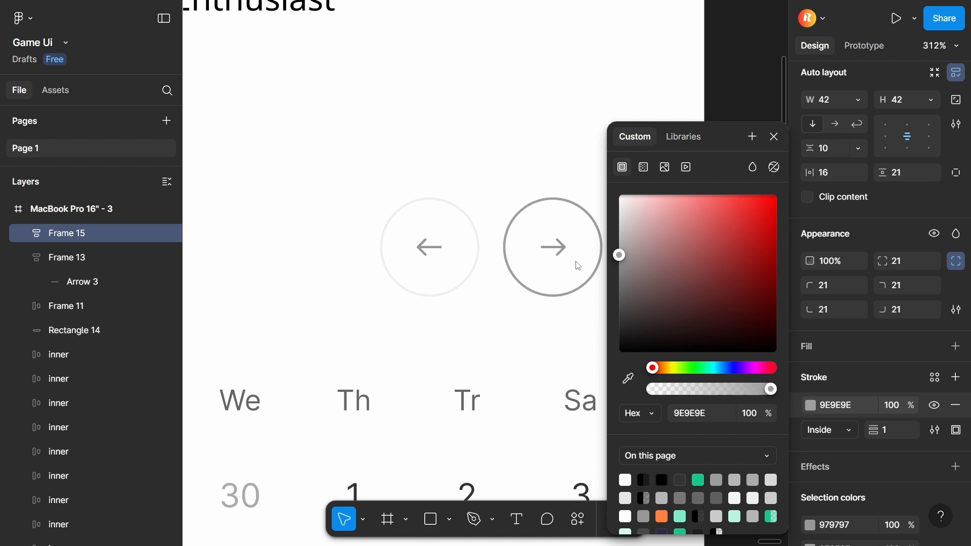
left_click(556, 247)
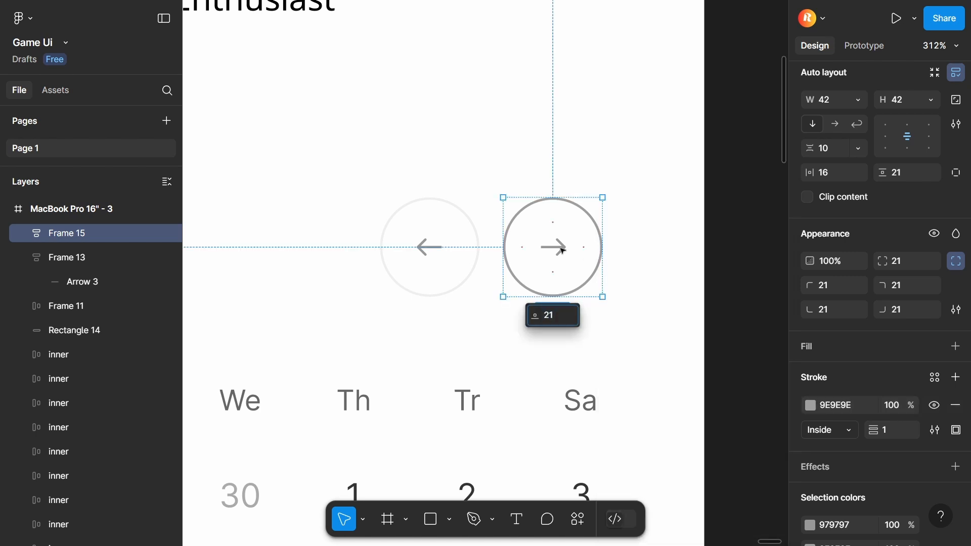
double_click(563, 250)
key("ctrl+c")
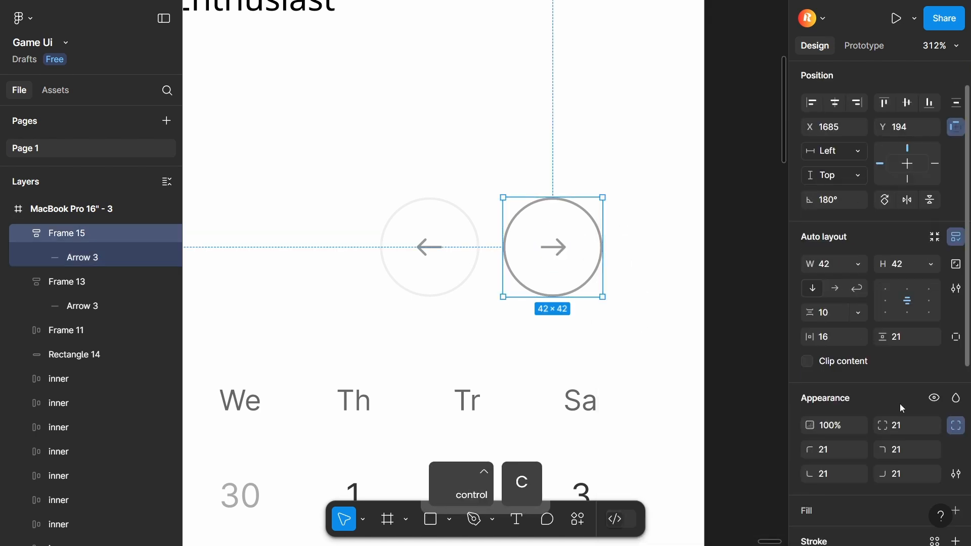
Step: Copy the "My Schedule" heading from MacBook Pro 16" - 2 into MacBook Pro 16" - 3 below the calendar
scroll(418, 288, "down", 10)
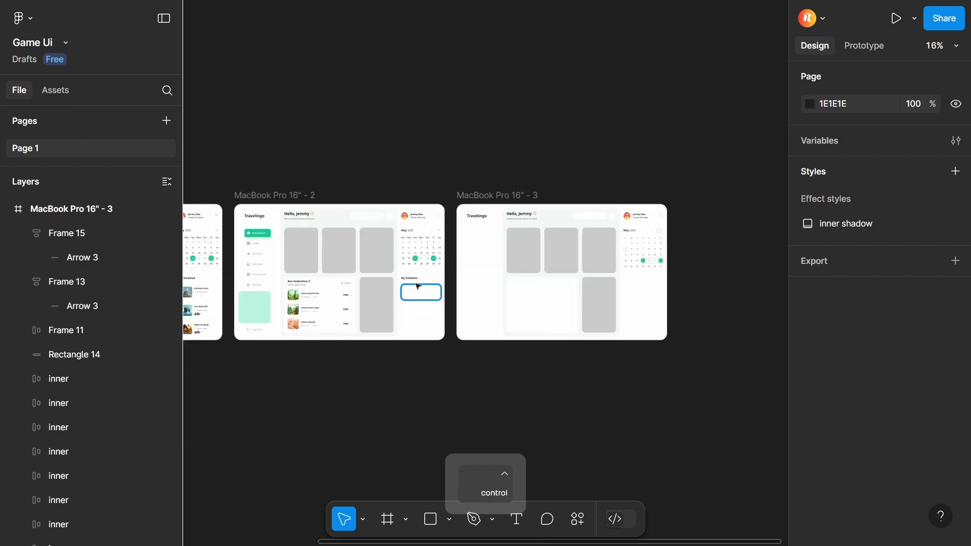
scroll(415, 284, "up", 3)
left_click(396, 272, "ctrl")
key("ctrl+c")
scroll(395, 273, "down", 2)
left_click(608, 284, "ctrl")
key("ctrl+v")
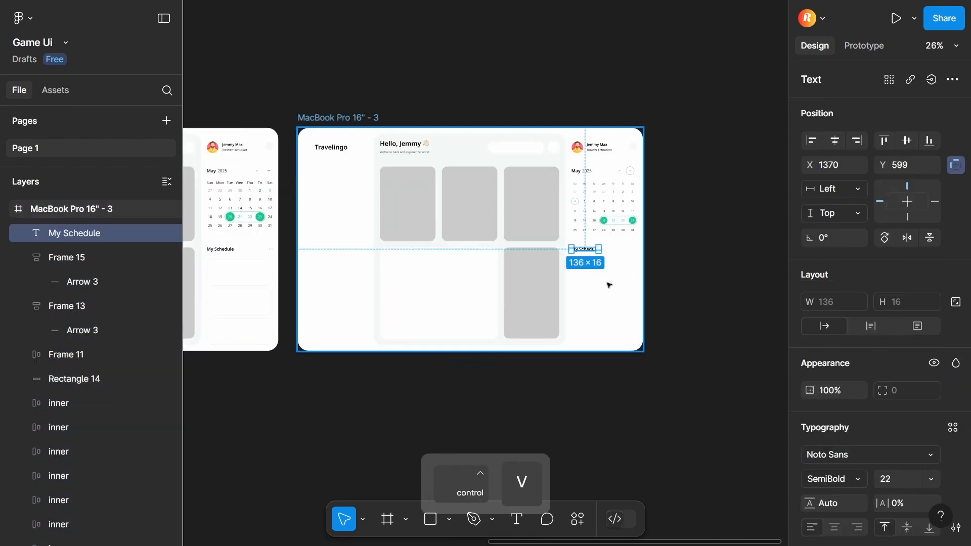
Step: Copy the three grey dots beside "My Schedule" from MacBook Pro 16" - 2 into MacBook Pro 16" - 3
scroll(268, 249, "up", 5, "ctrl")
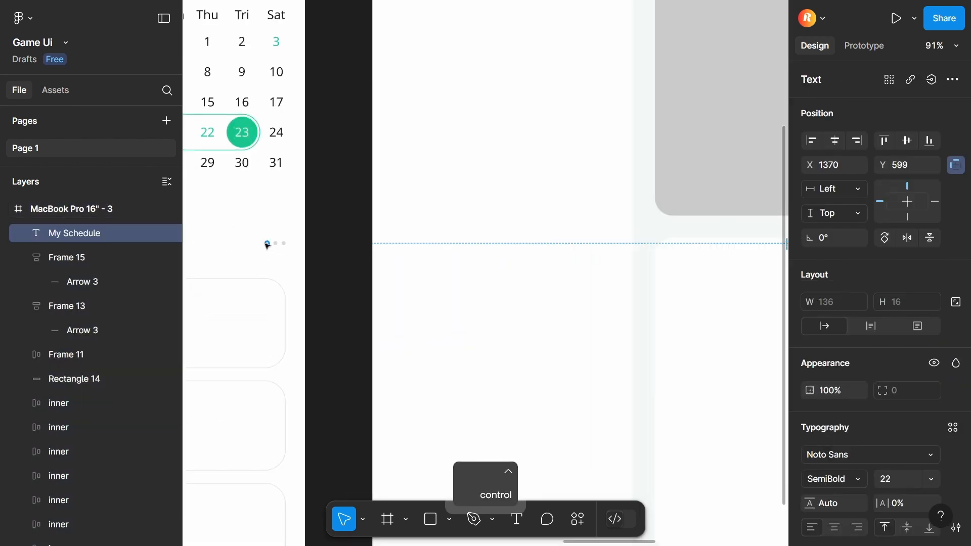
left_click_drag(252, 241, 291, 253)
scroll(290, 252, "down", 5)
scroll(591, 248, "up", 3)
left_click(563, 318, "ctrl")
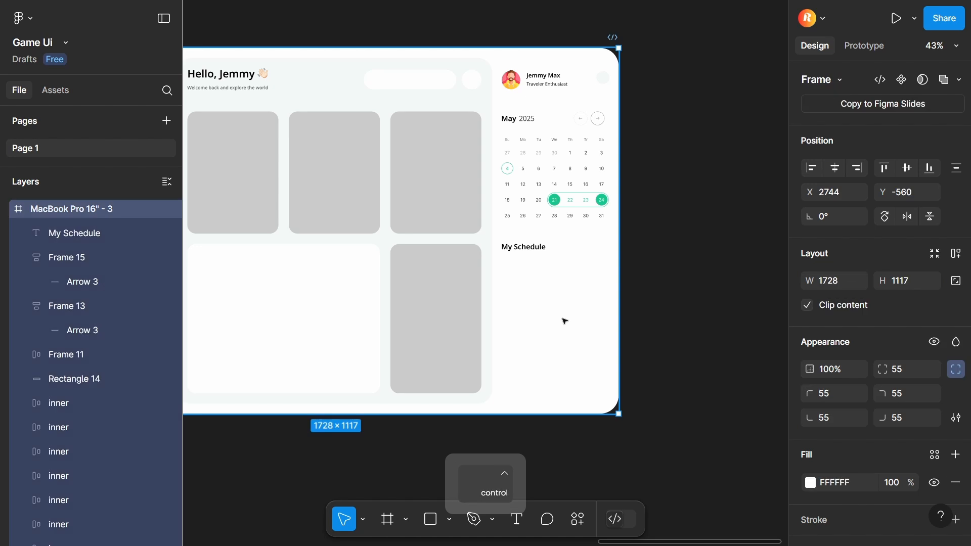
key("ctrl+v")
Step: Copy the first outlined schedule card, 330 × 131, from MacBook Pro 16" - 2 into MacBook Pro 16" - 3
scroll(563, 320, "down", 3, "ctrl")
scroll(373, 323, "up", 4, "ctrl")
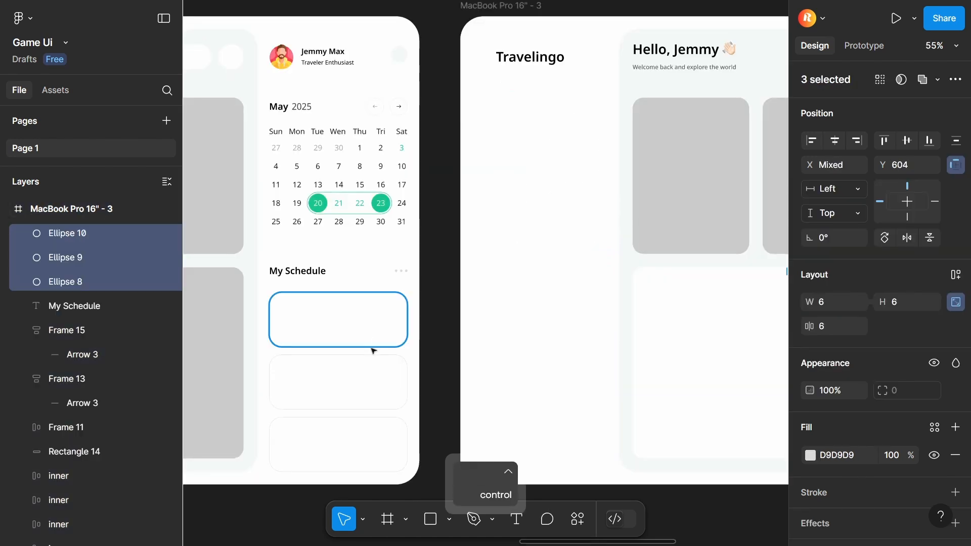
left_click(372, 348, "ctrl")
scroll(371, 348, "down", 5, "ctrl")
scroll(438, 334, "up", 2, "ctrl")
scroll(437, 312, "up", 3, "ctrl")
left_click(669, 358)
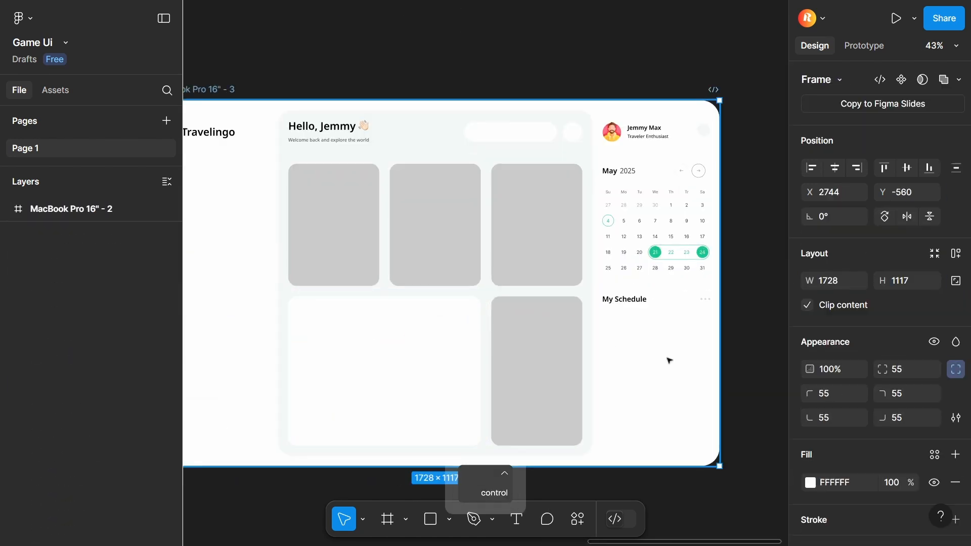
key("ctrl+v")
scroll(683, 406, "right", 3)
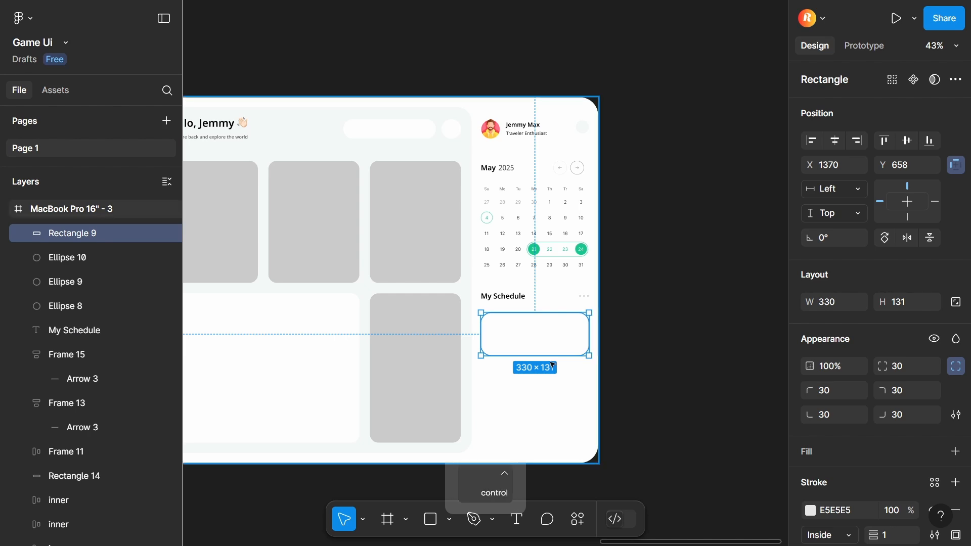
Step: Copy the other two outlined schedule cards from MacBook Pro 16" - 2 into MacBook Pro 16" - 3 below the first card
scroll(552, 364, "up", 3, "ctrl")
scroll(553, 364, "down", 5, "ctrl")
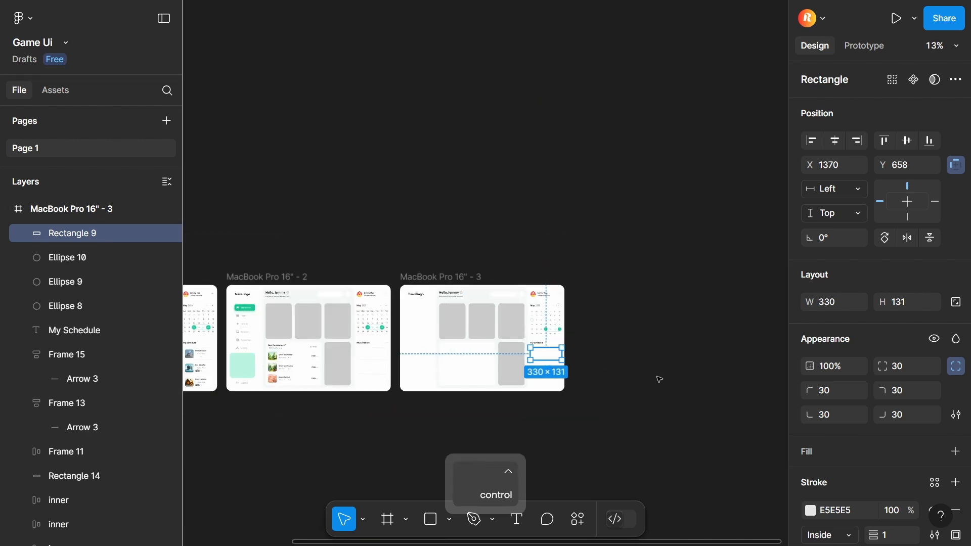
left_click_drag(290, 381, 448, 338)
scroll(354, 336, "up", 5, "ctrl")
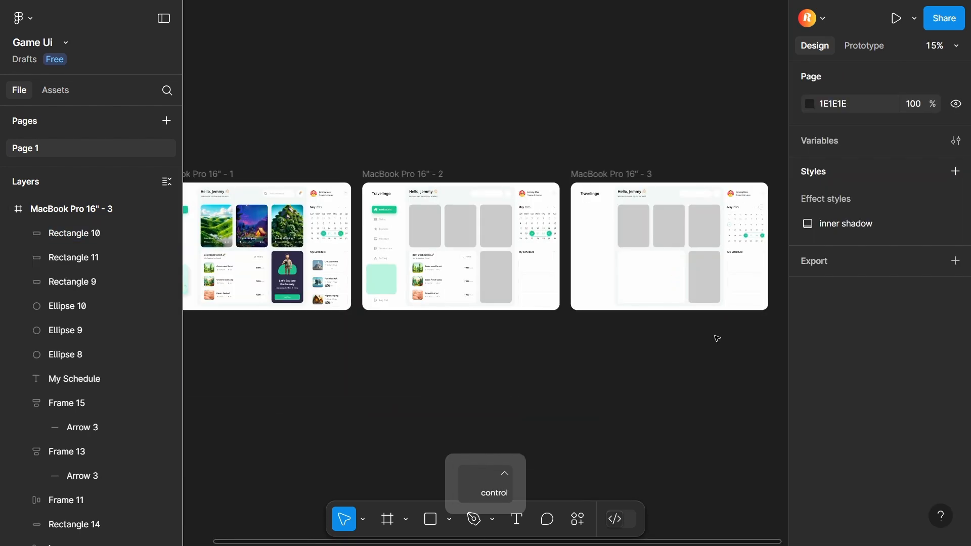
Step: Copy the green background of the Dashboard menu item from MacBook Pro 16" - 2 into MacBook Pro 16" - 3 under Travelingo
left_click_drag(488, 364, 494, 396)
scroll(625, 268, "up", 2, "ctrl")
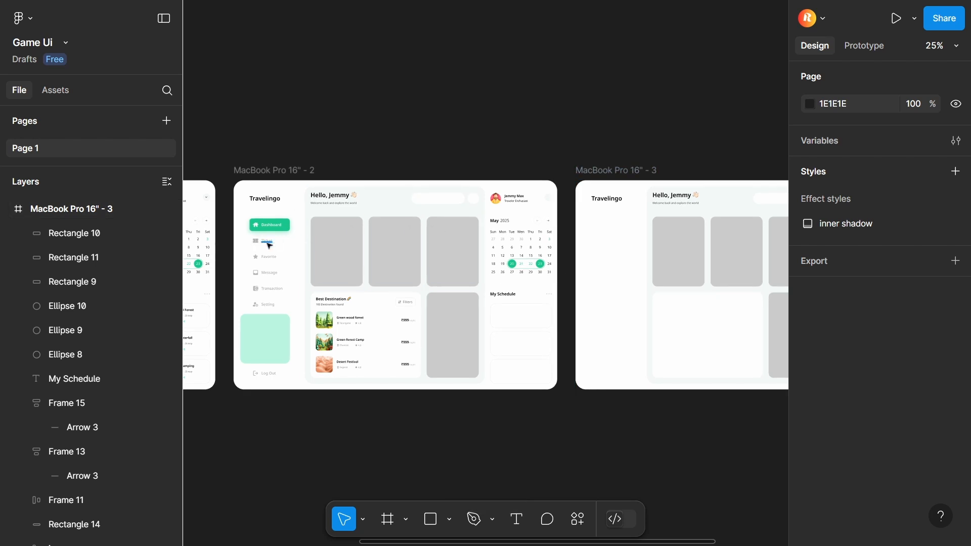
scroll(288, 238, "up", 3, "ctrl")
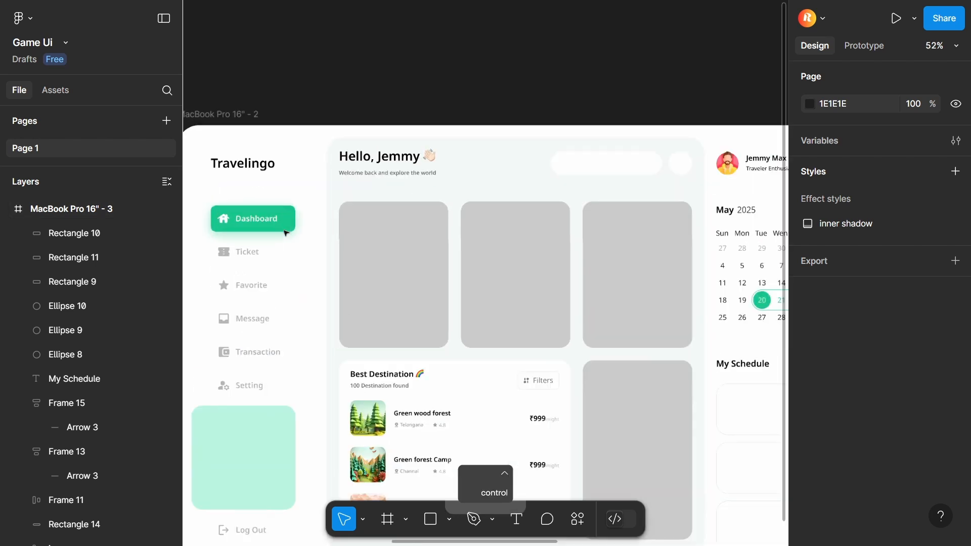
left_click_drag(266, 263, 330, 187)
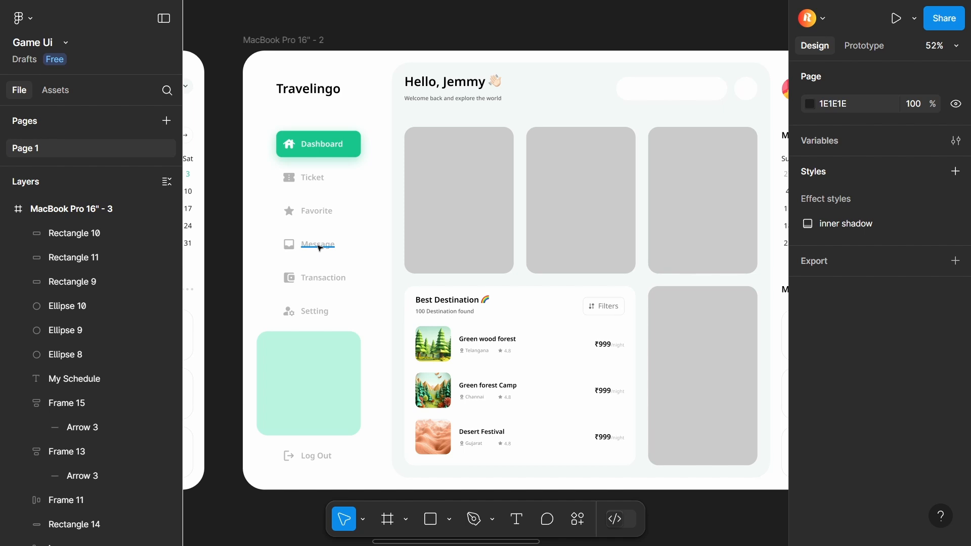
left_click(357, 144)
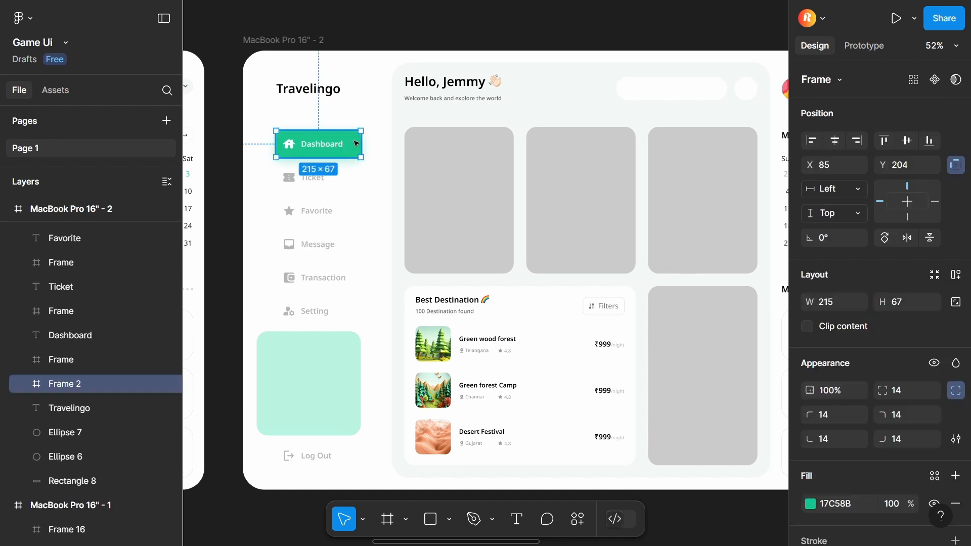
key("ctrl+c")
key("ctrl+v")
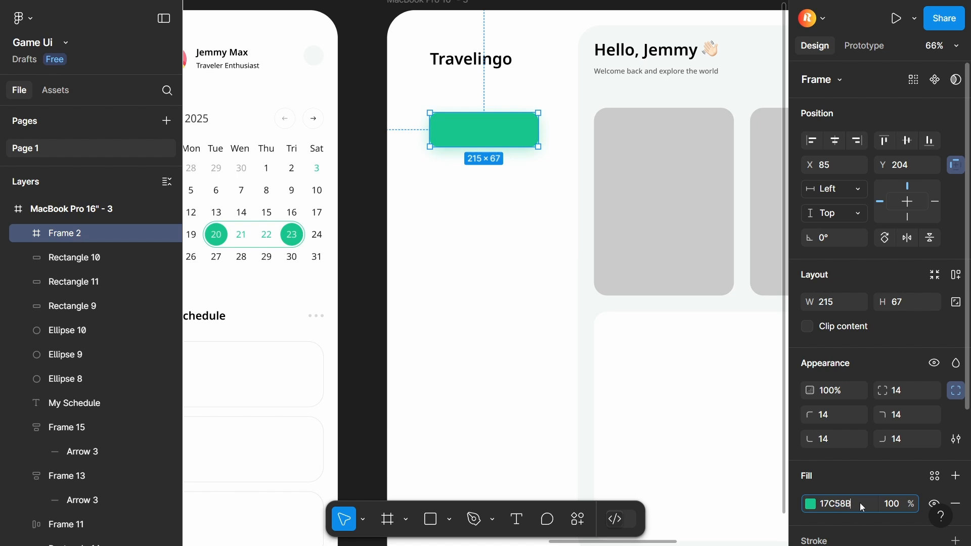
Step: Examine the fill, corner radius and drop shadow settings of the green menu button
scroll(862, 507, "down", 4)
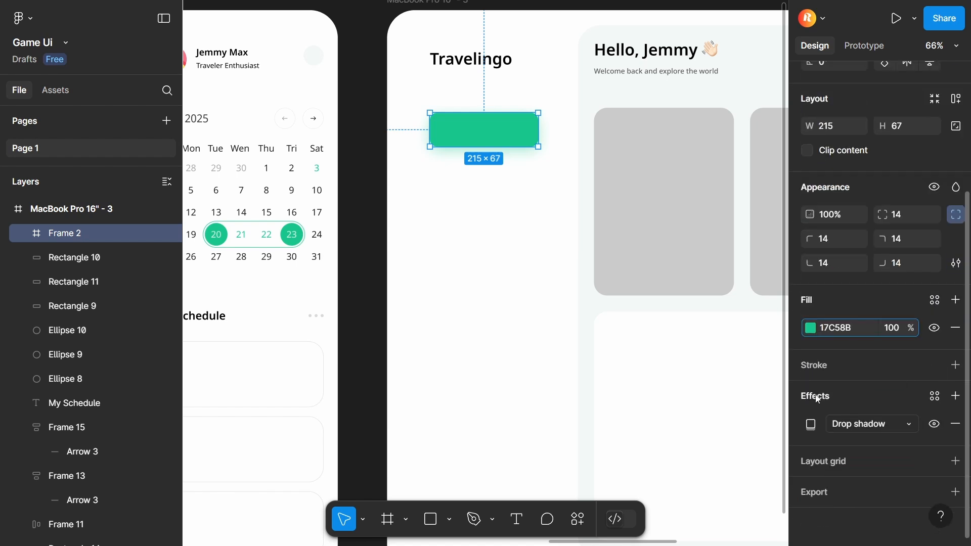
left_click(814, 428)
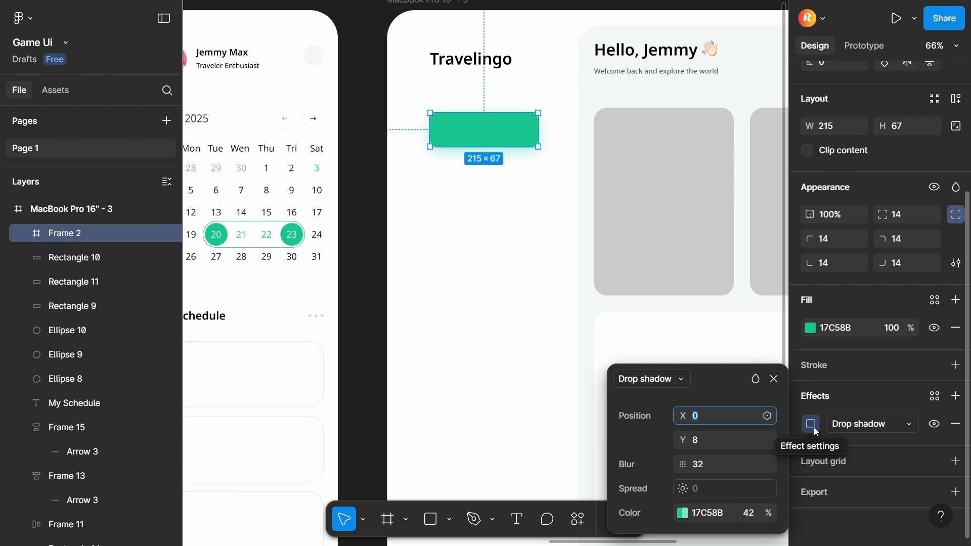
scroll(875, 186, "up", 4)
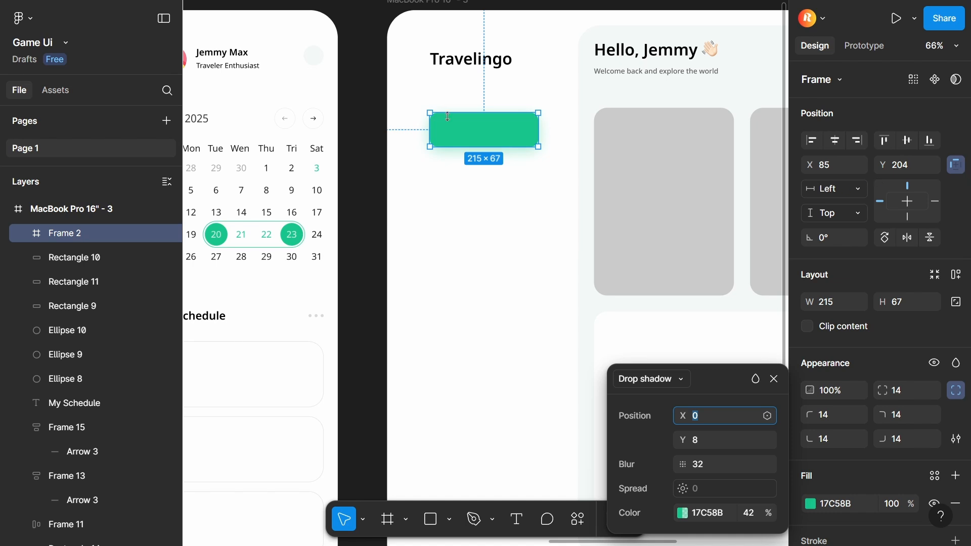
scroll(435, 135, "down", 5)
left_click(418, 306)
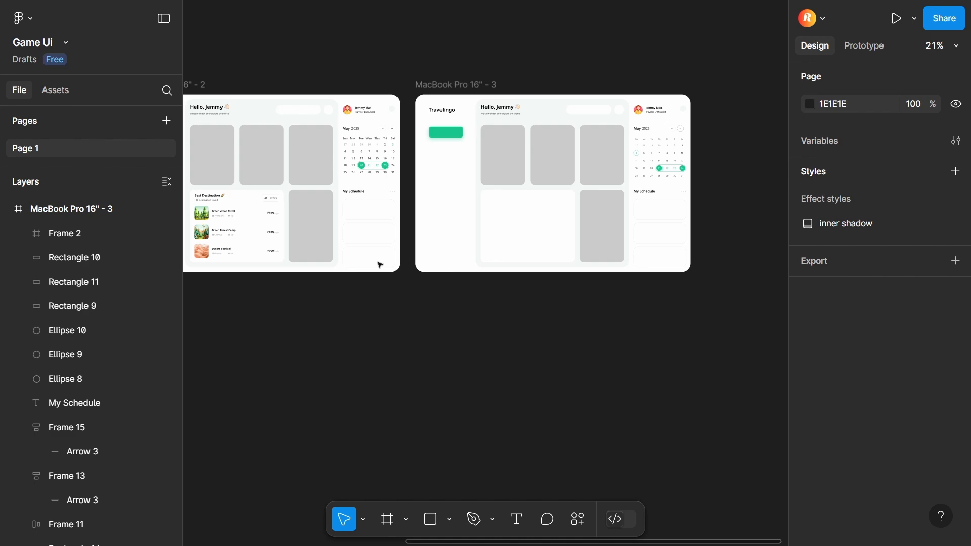
Step: Copy the white home icon from MacBook Pro 16" - 1 into the green menu button of MacBook Pro 16" - 3
scroll(369, 388, "down", 2)
scroll(369, 388, "left", 8)
scroll(369, 389, "up", 2)
scroll(369, 389, "left", 6)
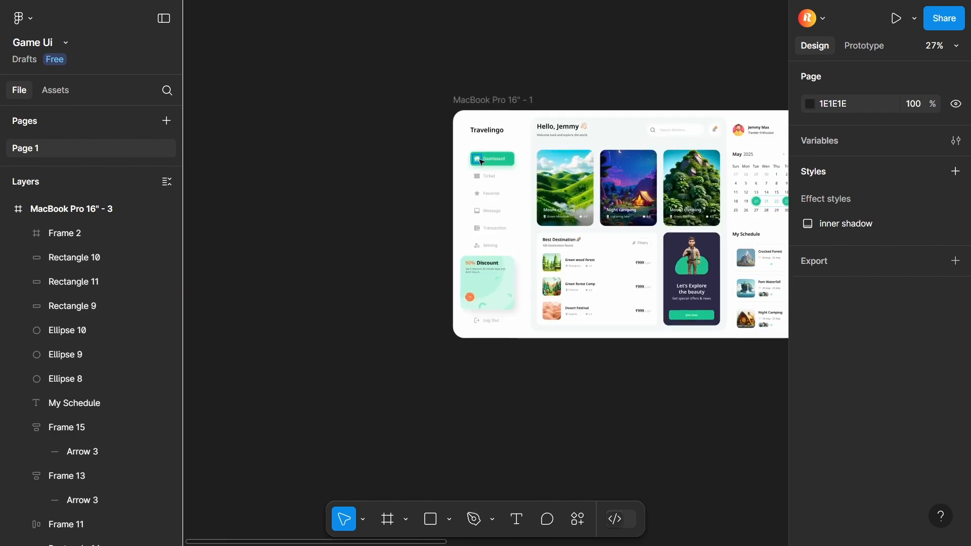
left_click(479, 160, "ctrl")
scroll(481, 162, "right", 10)
scroll(481, 162, "up", 3)
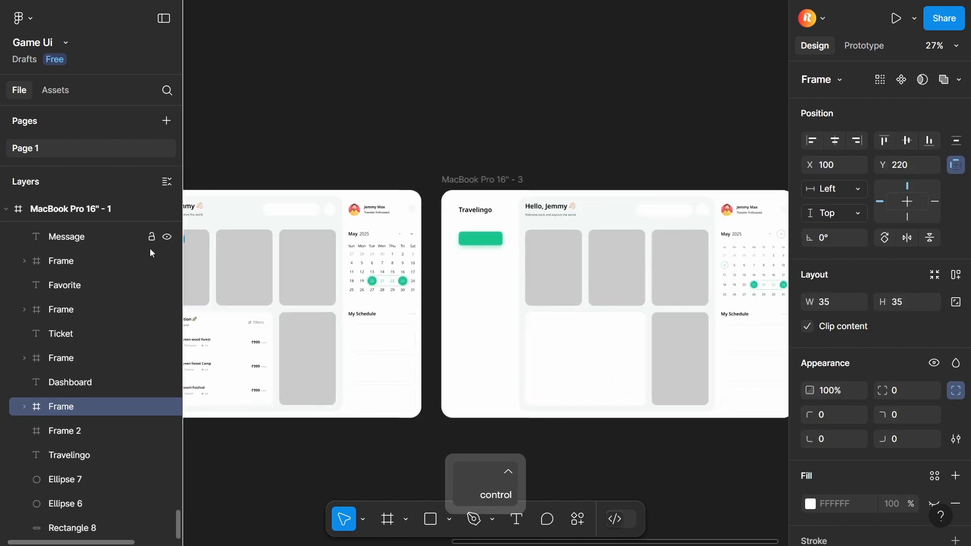
left_click(470, 276)
key("ctrl+v")
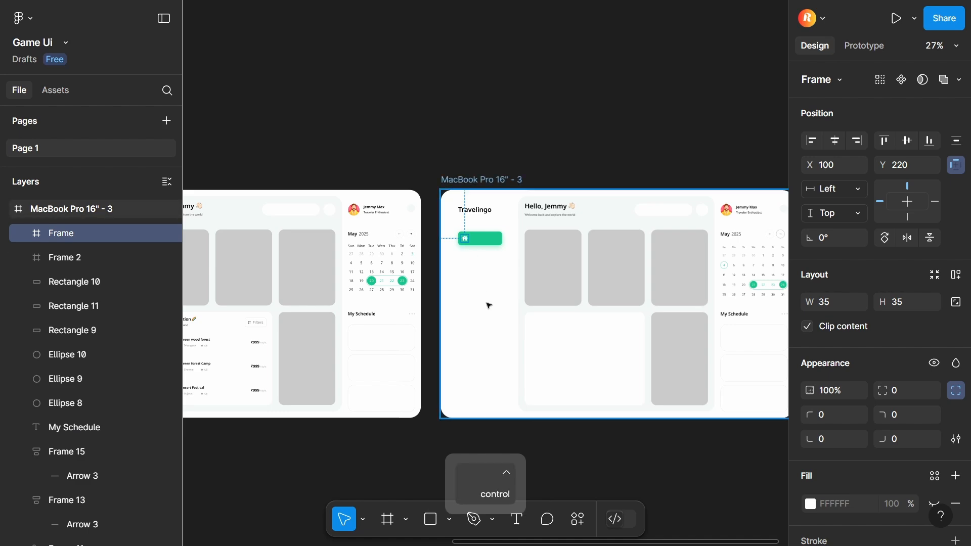
Step: Paste the white Dashboard label beside the home icon on the green button and check the icon's placement
scroll(488, 304, "down", 5)
key("ctrl+v")
left_click(375, 240)
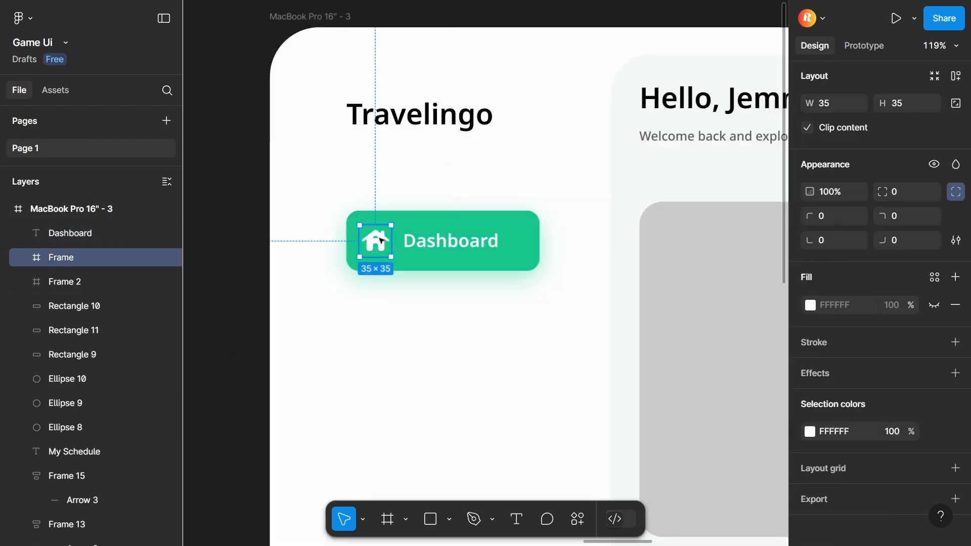
scroll(887, 375, "up", 3)
key("Escape")
Step: Copy the Ticket icon and label from MacBook Pro 16" - 2 into MacBook Pro 16" - 3 below Dashboard
scroll(665, 279, "down", 10)
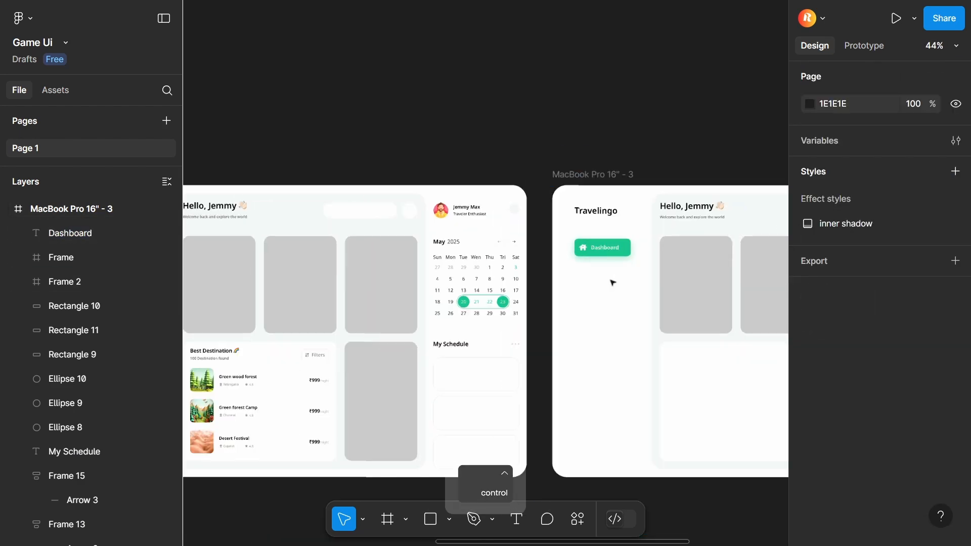
scroll(263, 278, "up", 3)
left_click(274, 277, "ctrl")
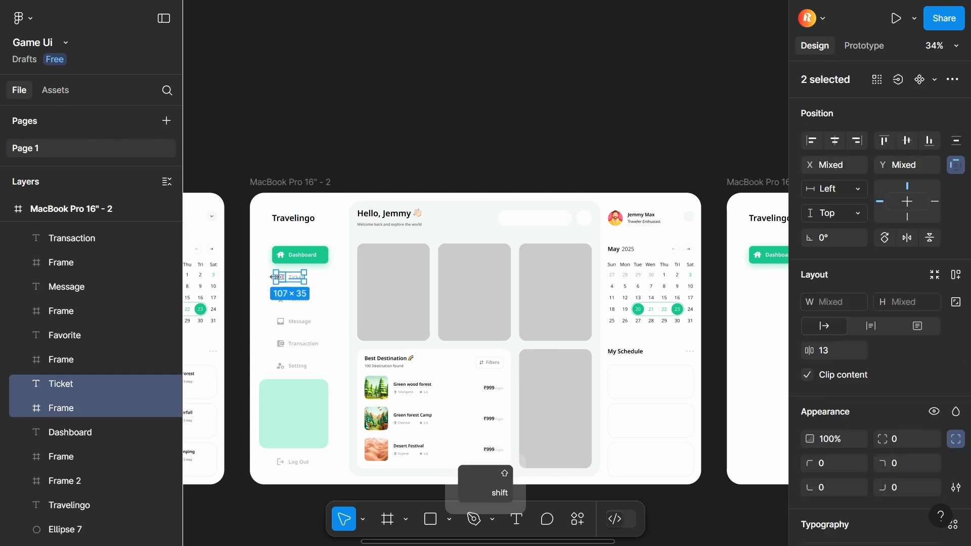
scroll(274, 277, "down", 5)
key("ctrl+v")
key("Escape")
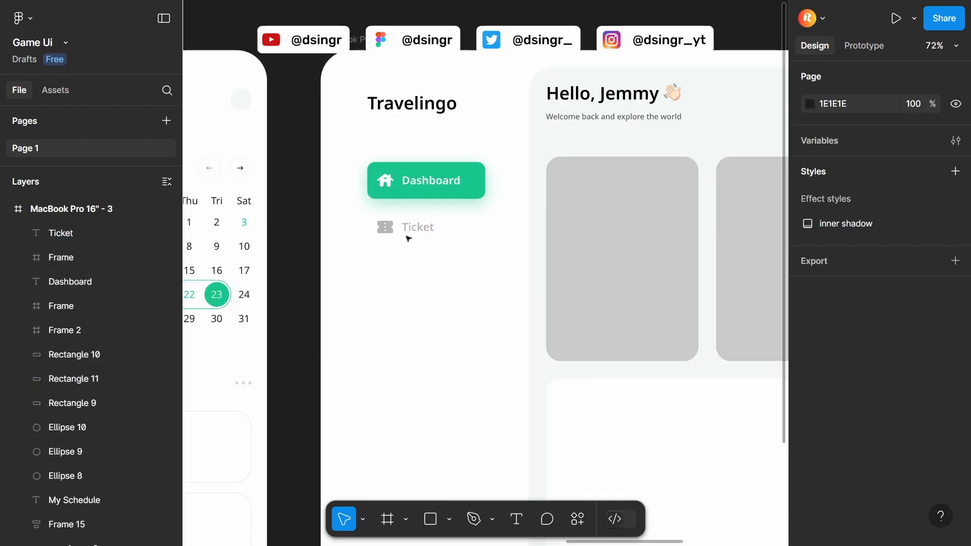
Step: Copy the Favorite icon and label from MacBook Pro 16" - 2 into MacBook Pro 16" - 3 below Ticket
scroll(408, 257, "down", 6)
left_click(200, 242)
scroll(281, 244, "up", 2)
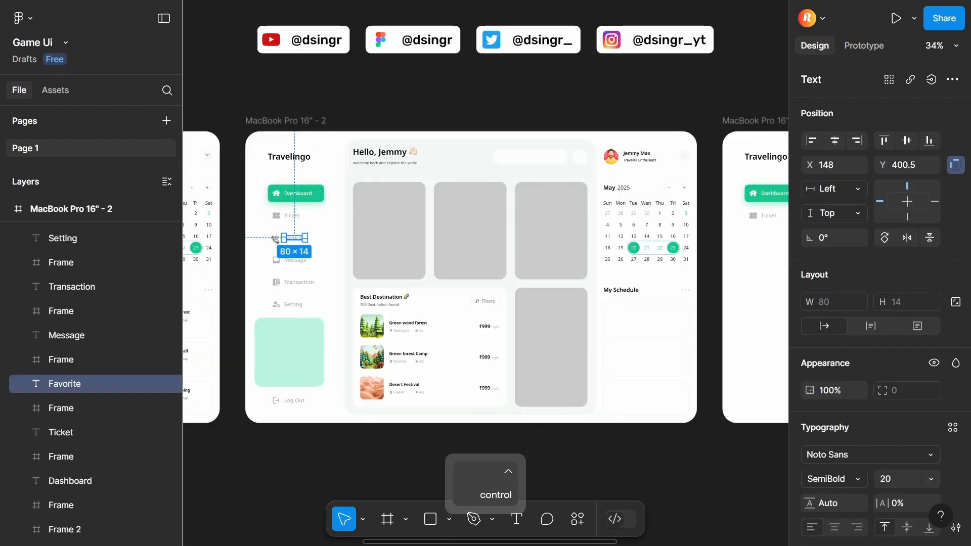
left_click(273, 239, "shift")
key("ctrl+c")
scroll(431, 263, "right", 5)
left_click(431, 264)
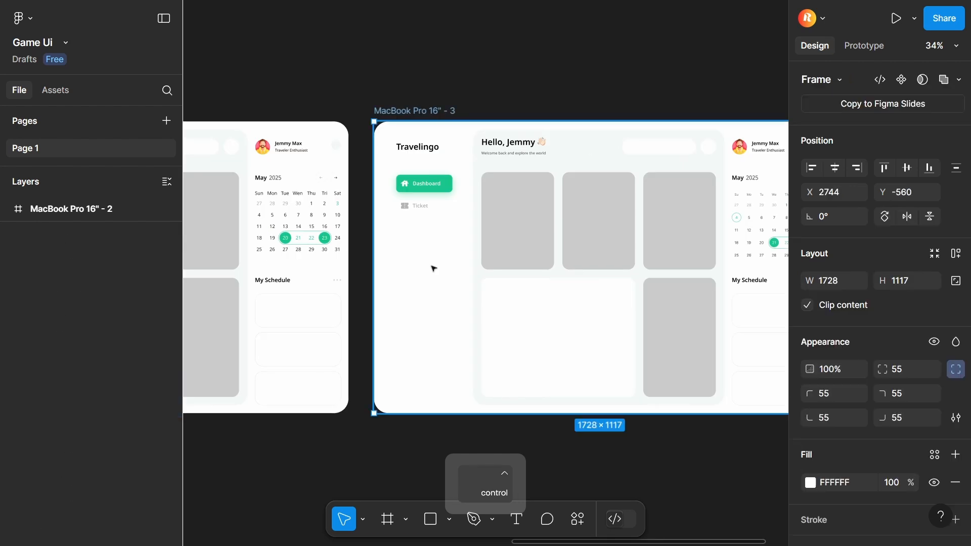
key("ctrl+v")
key("Escape")
Step: Copy the Message icon and label from MacBook Pro 16" - 2 into MacBook Pro 16" - 3 below Favorite
scroll(580, 263, "down", 5)
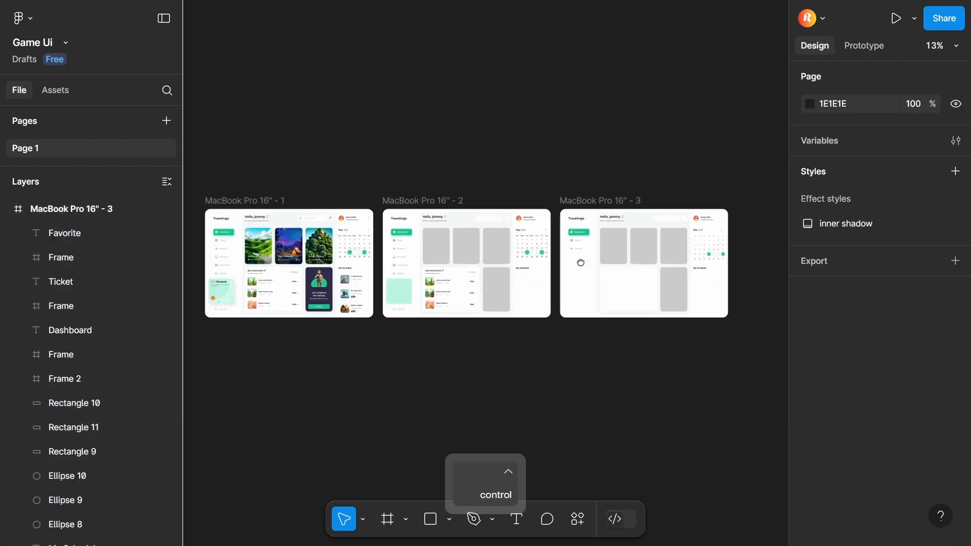
scroll(372, 259, "up", 3)
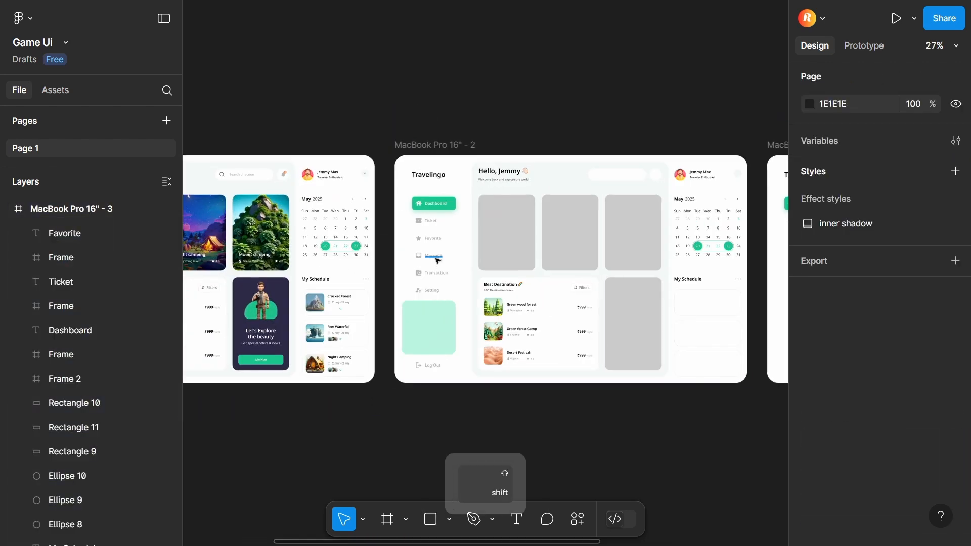
left_click(437, 261)
scroll(438, 261, "up", 3)
left_click(418, 259, "shift")
scroll(472, 277, "down", 3)
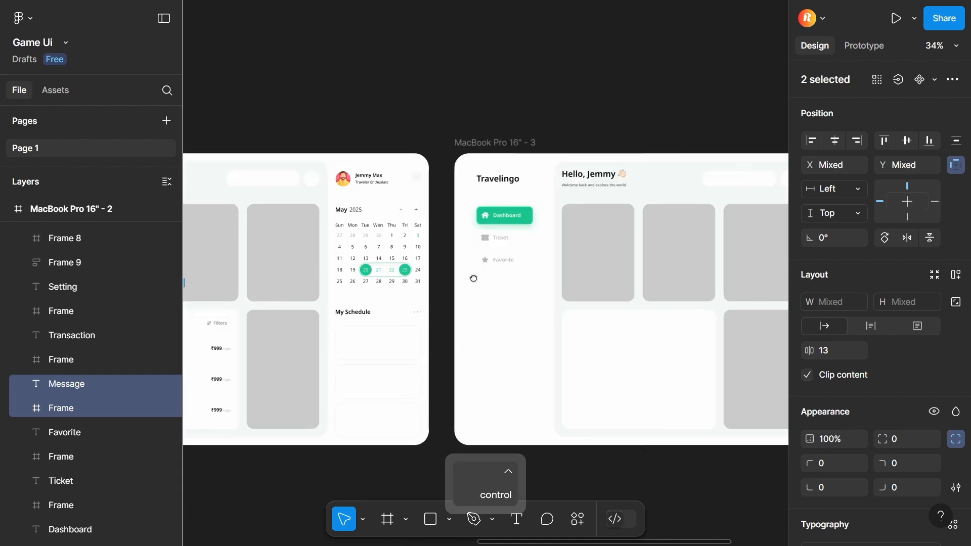
scroll(541, 280, "up", 4)
left_click(468, 299)
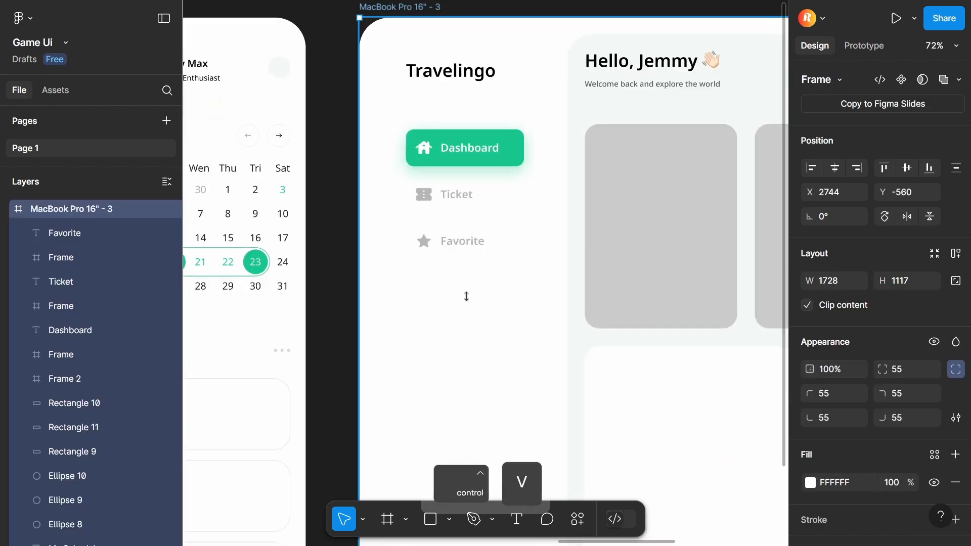
key("ctrl+v")
Step: Copy the Transaction icon and label from MacBook Pro 16" - 2 into MacBook Pro 16" - 3 below Message
scroll(455, 298, "down", 4)
left_click(436, 295)
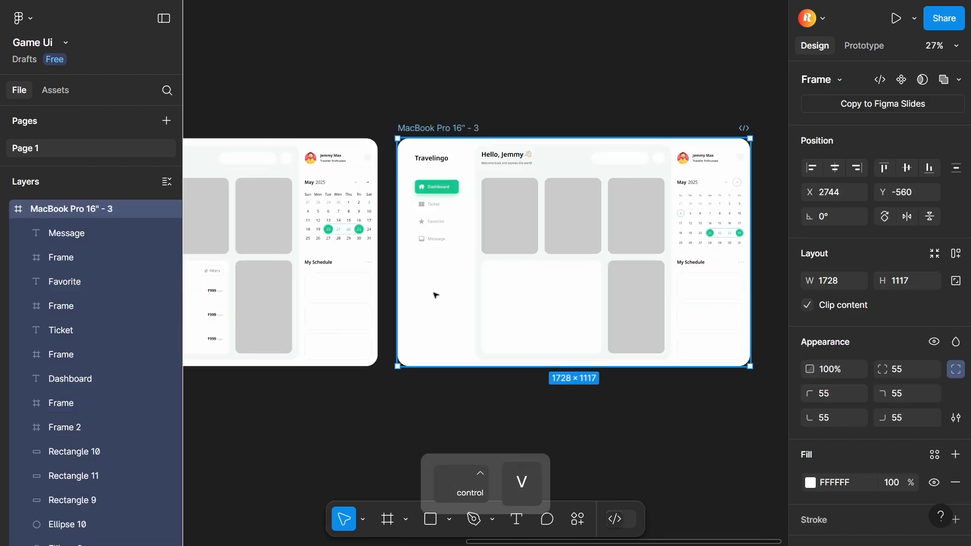
key("ctrl+v")
Step: Copy the Setting icon and label from MacBook Pro 16" - 2 into MacBook Pro 16" - 3 below Transaction
scroll(435, 296, "left", 6)
scroll(475, 286, "up", 2)
left_click(401, 273)
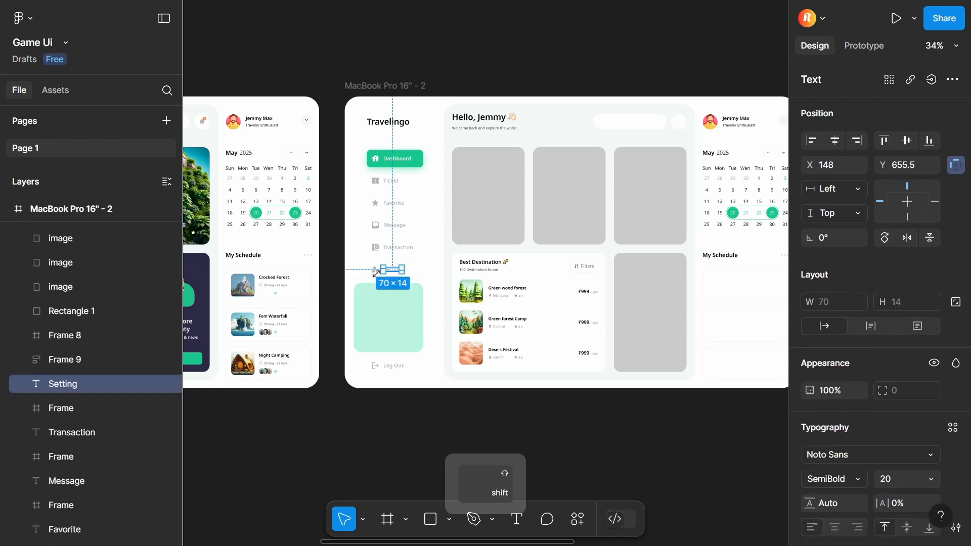
scroll(375, 273, "down", 2)
scroll(376, 273, "right", 2)
left_click(306, 299)
left_click(423, 360, "ctrl")
left_click_drag(426, 360, 289, 364)
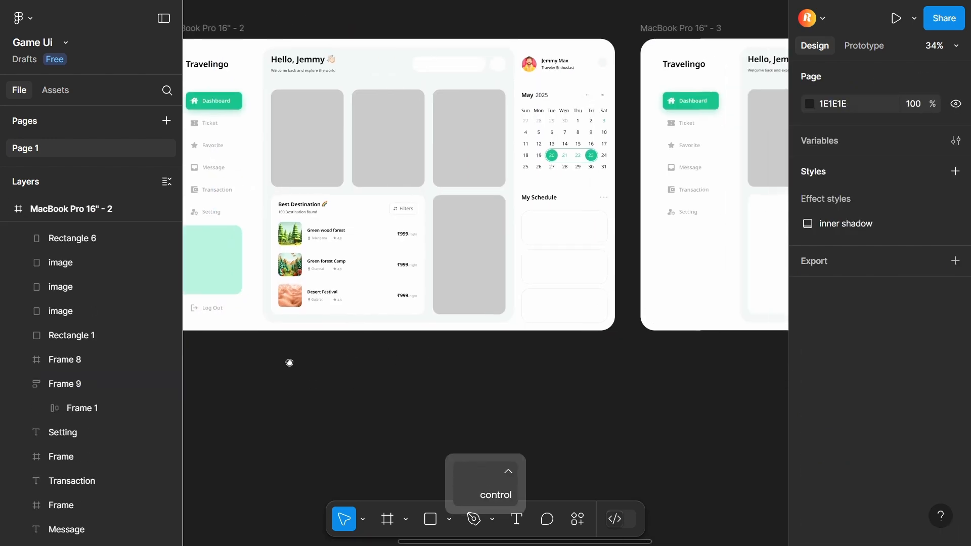
Step: Wrap the home icon and Dashboard label in auto layout, then auto-layout them with the green background, aligned left and vertically centred
scroll(339, 372, "down", 3)
scroll(554, 247, "up", 4)
left_click_drag(516, 270, 433, 343)
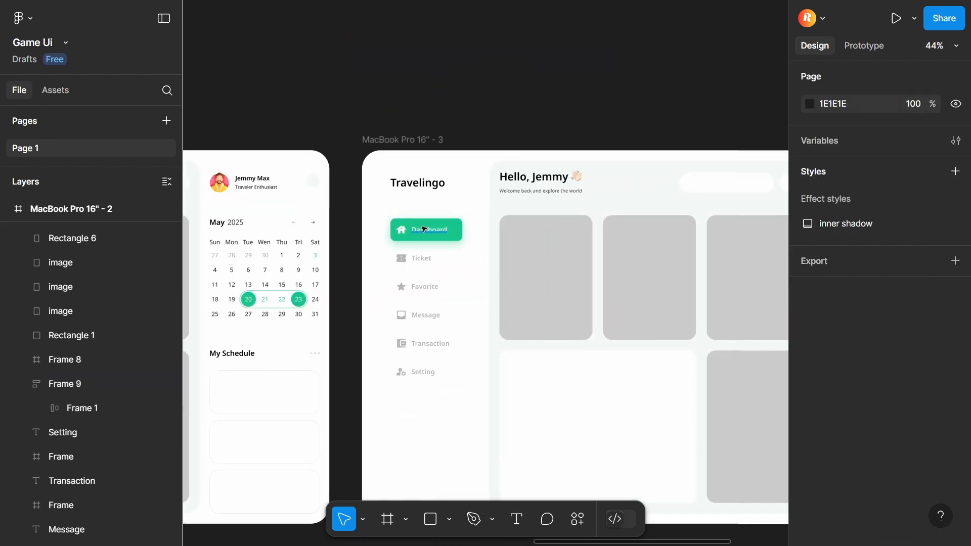
left_click(427, 224, "ctrl")
scroll(427, 228, "up", 4)
left_click(395, 233, "shift")
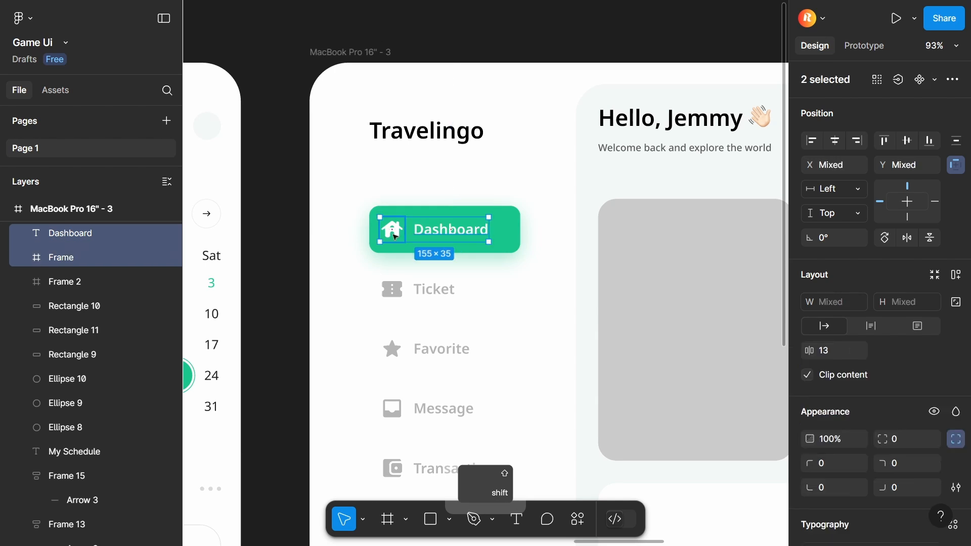
key("shift+a")
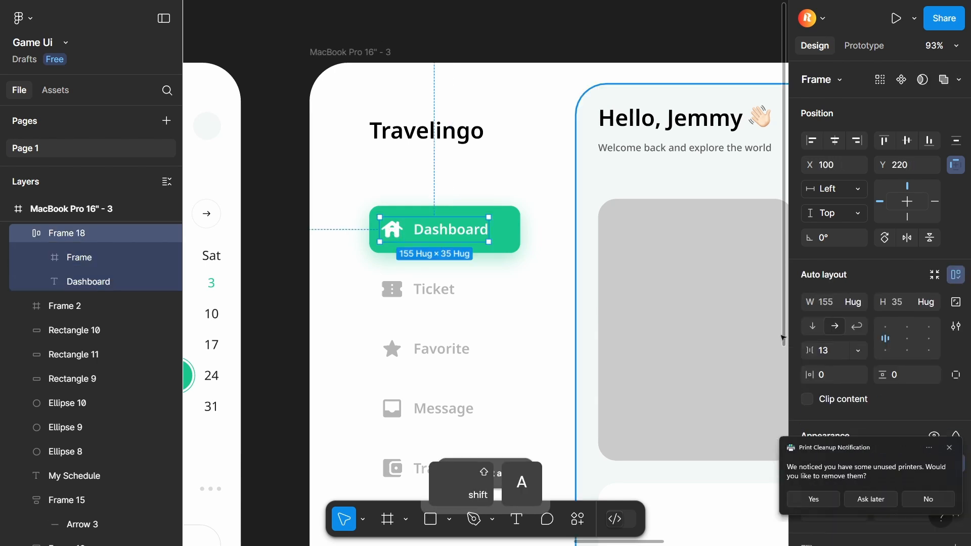
key("shift+a")
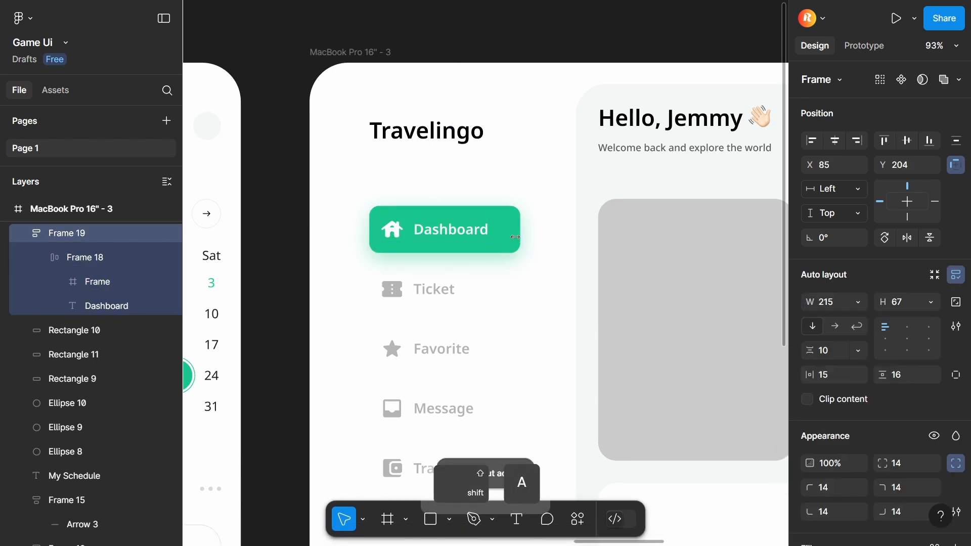
left_click(902, 345)
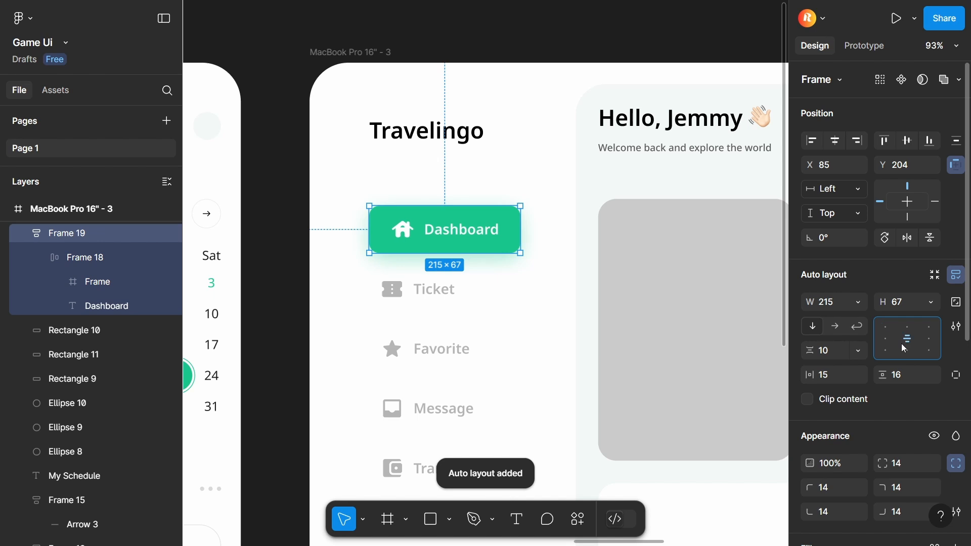
left_click(885, 339)
Step: Duplicate the green Dashboard button straight down to the bottom of the sidebar in MacBook Pro 16" - 3
scroll(496, 288, "down", 4)
left_click_drag(496, 265, 494, 373)
scroll(494, 373, "down", 5)
Step: Copy the 265 × 265 light green card from MacBook Pro 16" - 2 into MacBook Pro 16" - 3 below Setting
left_click(220, 330)
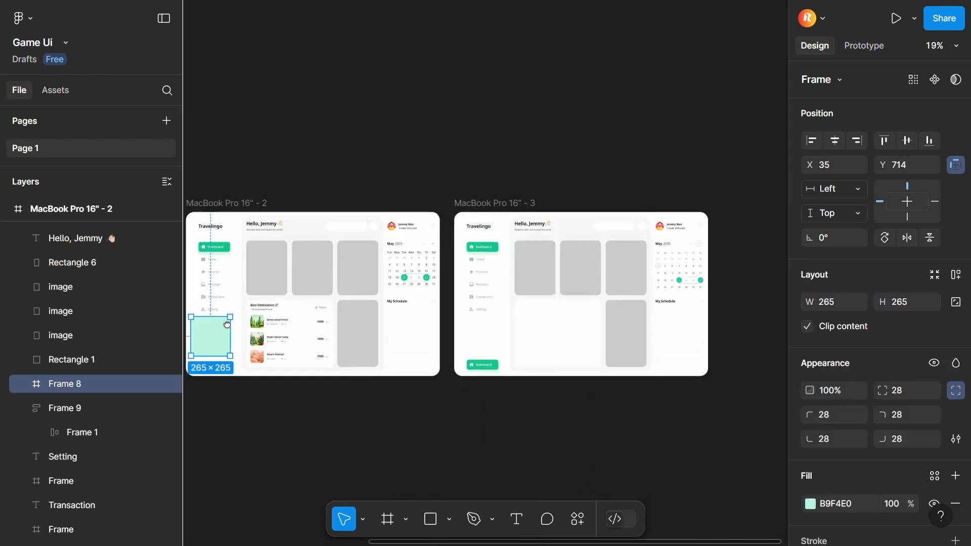
scroll(220, 329, "left", 6)
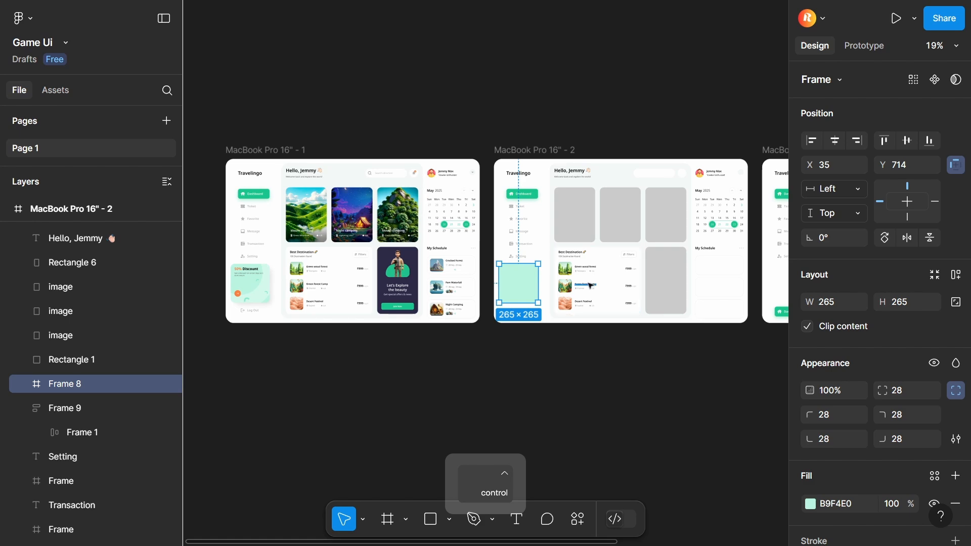
scroll(606, 285, "down", 3)
scroll(607, 284, "up", 5)
scroll(478, 288, "up", 4)
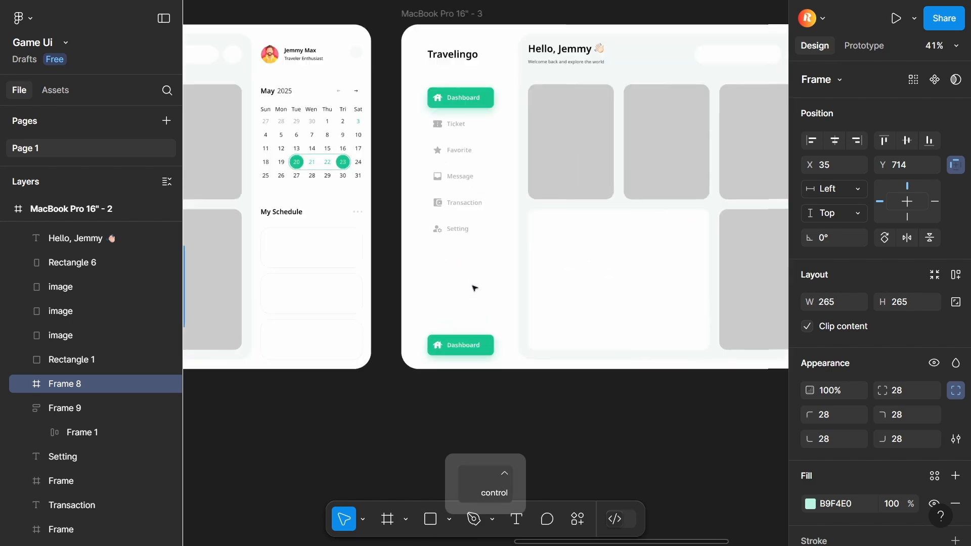
key("ctrl+v")
Step: Examine how the duplicated Dashboard button lines up with the original button and the light green card
left_click_drag(463, 368, 464, 366)
left_click(466, 46, "shift")
scroll(406, 343, "up", 5)
scroll(408, 344, "up", 3)
scroll(520, 331, "down", 5)
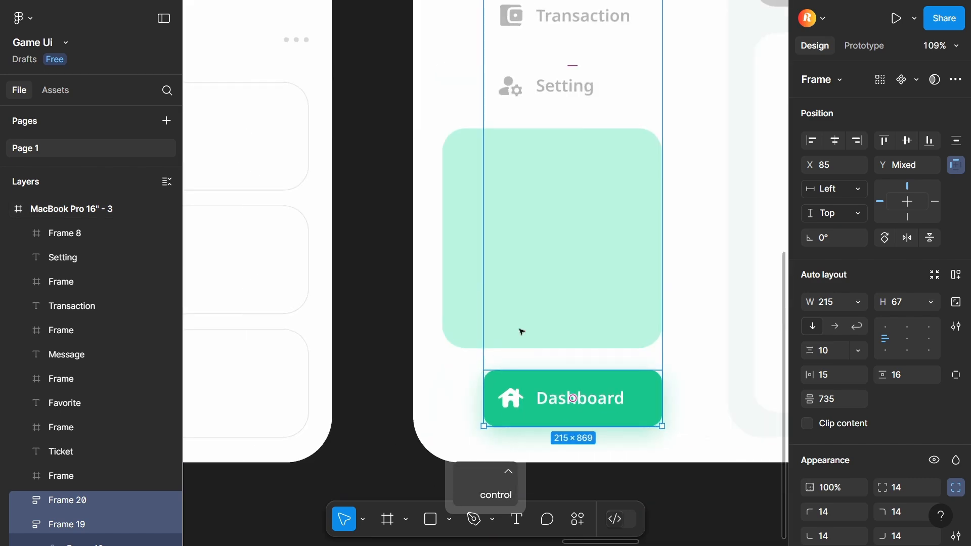
scroll(504, 182, "down", 2)
scroll(503, 181, "down", 7)
scroll(543, 223, "up", 2)
scroll(543, 223, "down", 2)
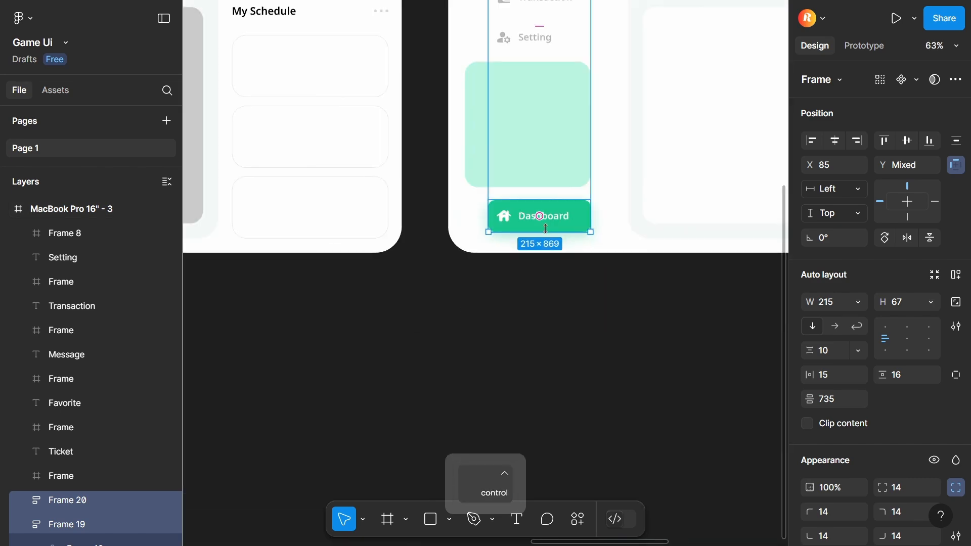
Step: Move the duplicated Dashboard button slightly up, closer to the light green card
scroll(537, 217, "up", 6)
left_click_drag(298, 167, 515, 268)
left_click_drag(516, 224, 514, 218)
left_click(482, 288)
Step: Remove the drop shadow and the green fill from the duplicated Dashboard button
scroll(478, 294, "down", 4)
scroll(950, 405, "down", 5)
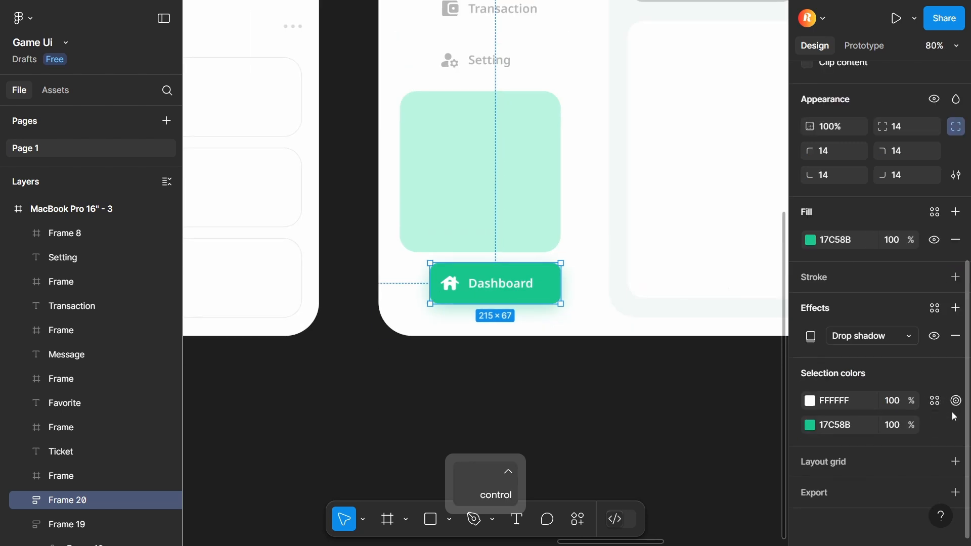
left_click(958, 336)
left_click_drag(547, 322, 411, 396)
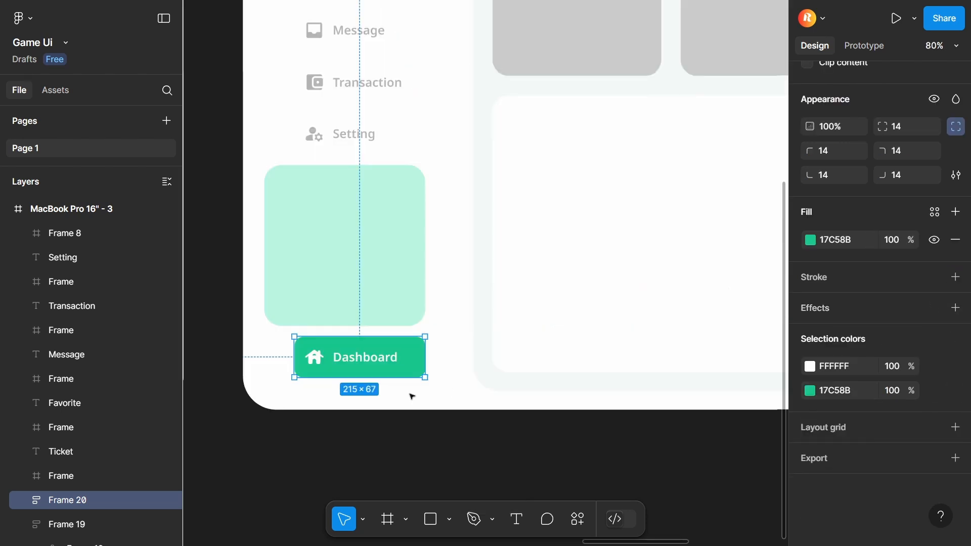
left_click(955, 240)
Step: Change the duplicated button's label to "Log oat"
double_click(361, 358)
type("L")
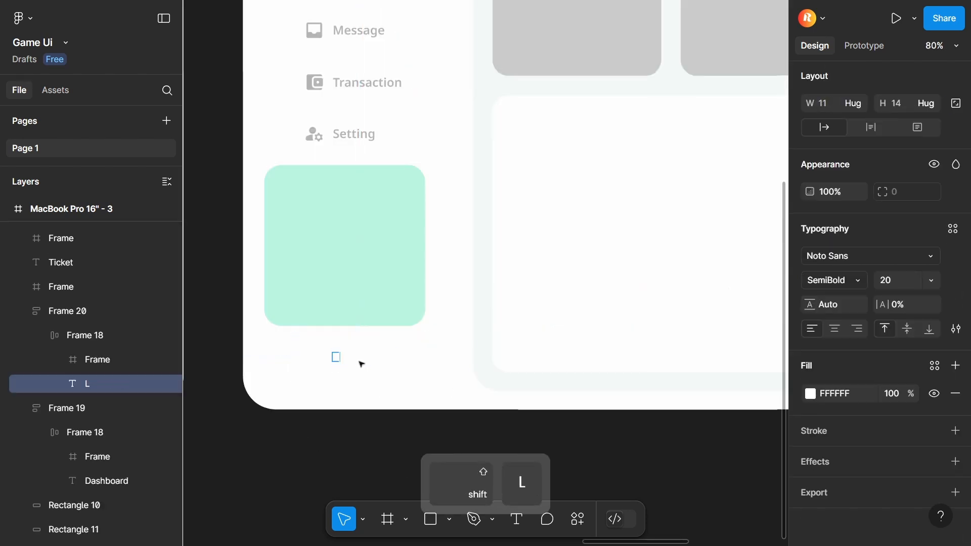
type("og oat")
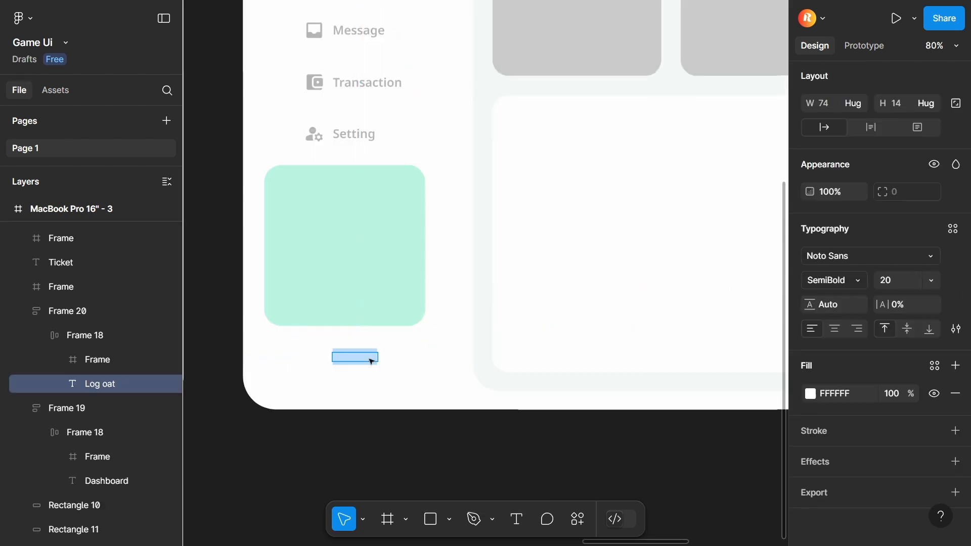
Step: Sample the grey B5B6B6 from the Setting icon as the fill colour of the "Log oat" label
left_click(809, 394)
left_click(626, 370)
scroll(321, 119, "up", 7)
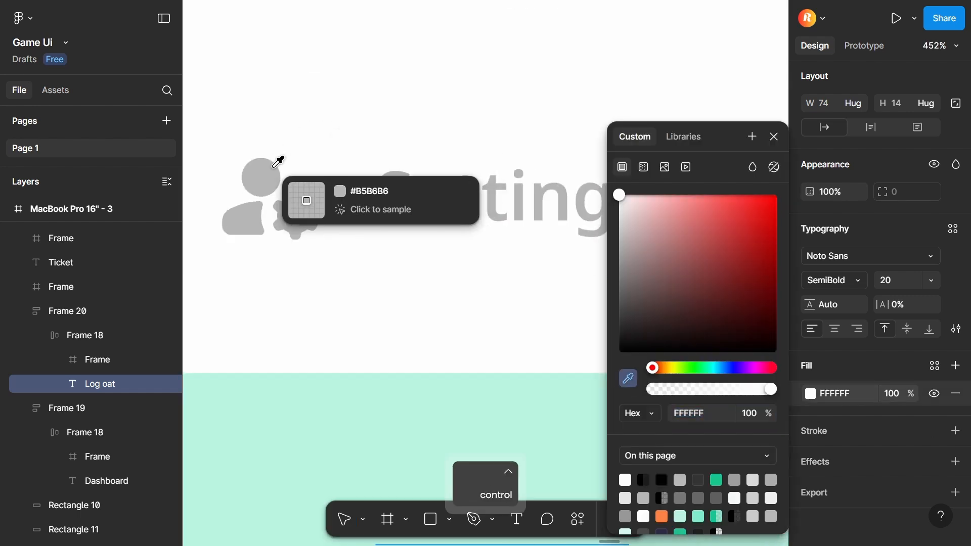
left_click(279, 160)
scroll(286, 166, "down", 10)
scroll(303, 285, "up", 5)
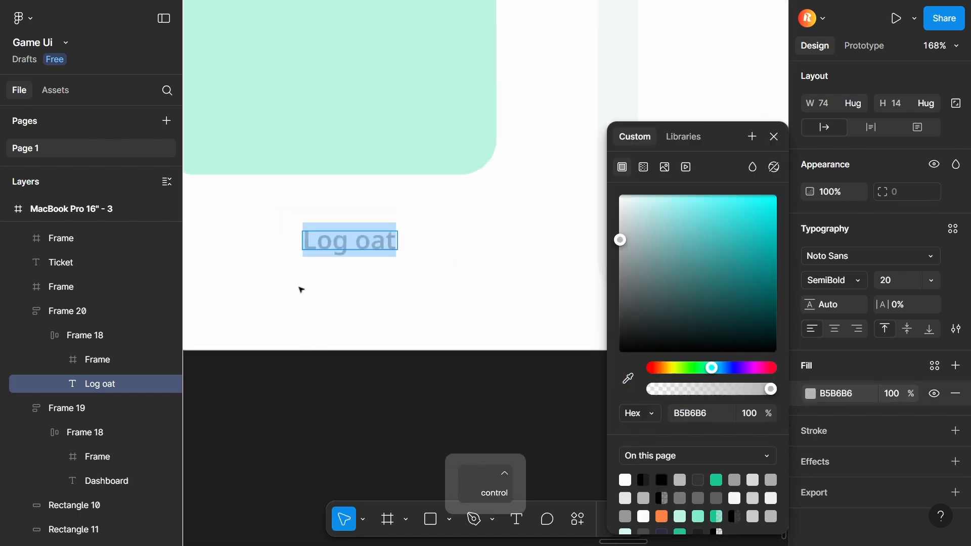
Step: Recolour the home icon beside "Log oat" to the sampled grey B5B6B6 and deselect it
left_click(273, 243)
left_click(812, 427)
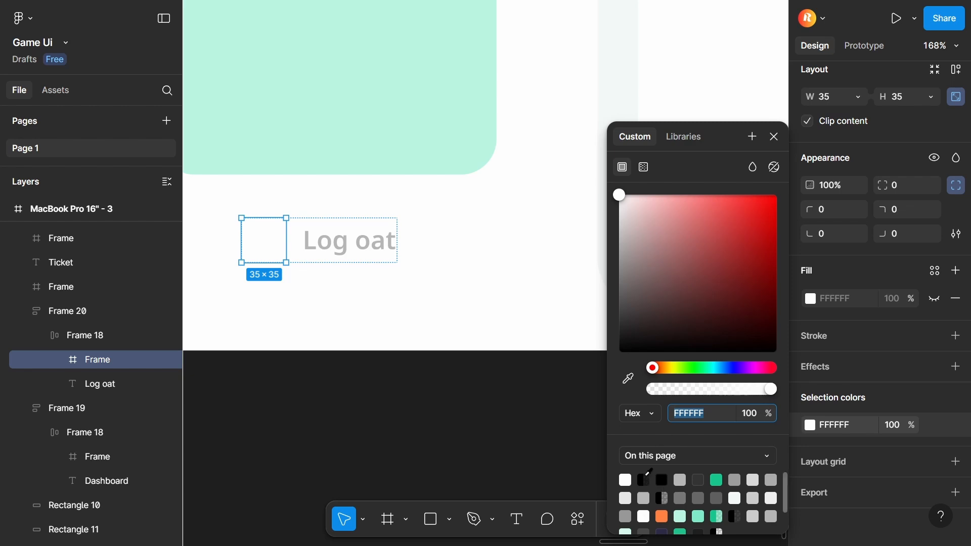
left_click(628, 378)
scroll(311, 219, "up", 5)
left_click(321, 163)
scroll(344, 175, "down", 3)
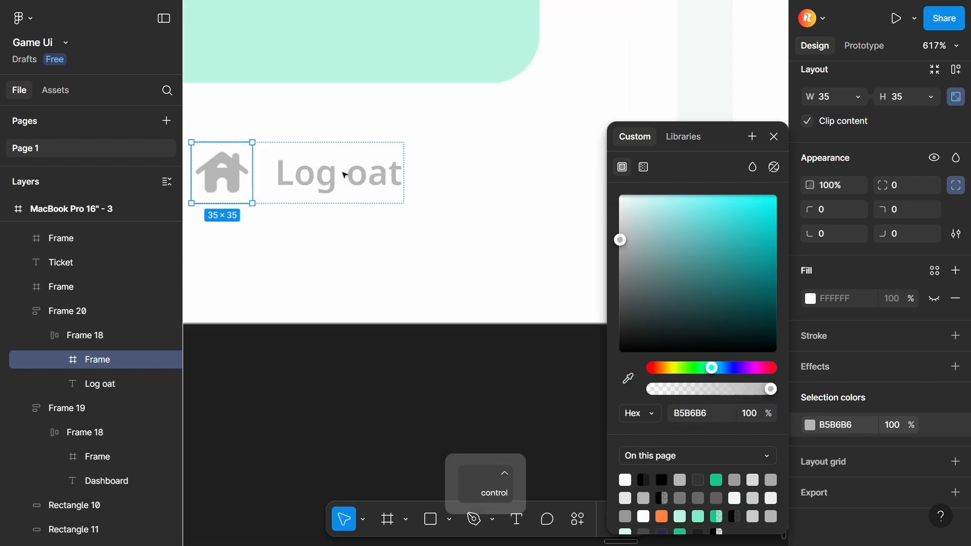
scroll(345, 175, "down", 2)
left_click(375, 261)
Step: Replace the home icon beside the log-out label with the wireframe's logout icon and correct the label to "Log out"
scroll(479, 243, "down", 9)
scroll(220, 237, "up", 4)
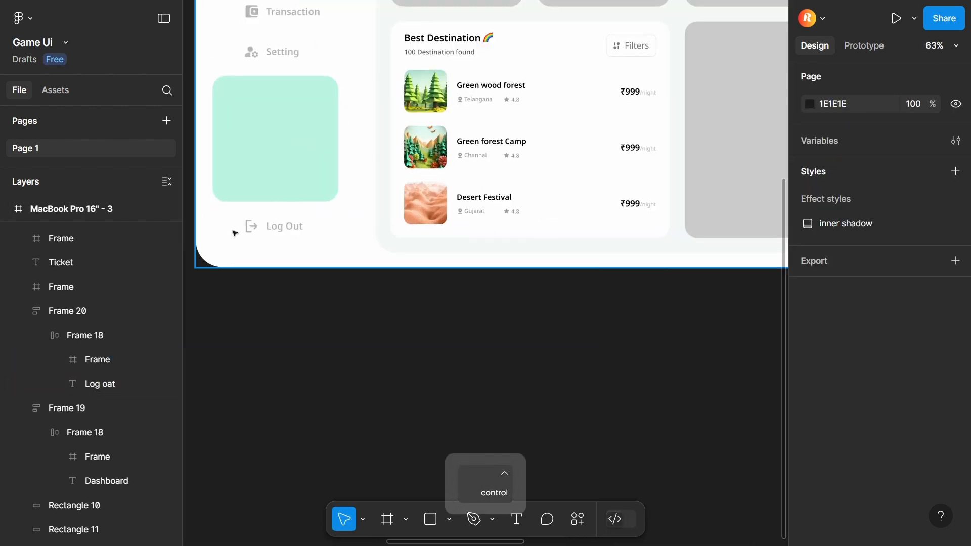
left_click(251, 226, "ctrl")
scroll(251, 227, "down", 4)
scroll(540, 234, "up", 8)
scroll(541, 340, "down", 8)
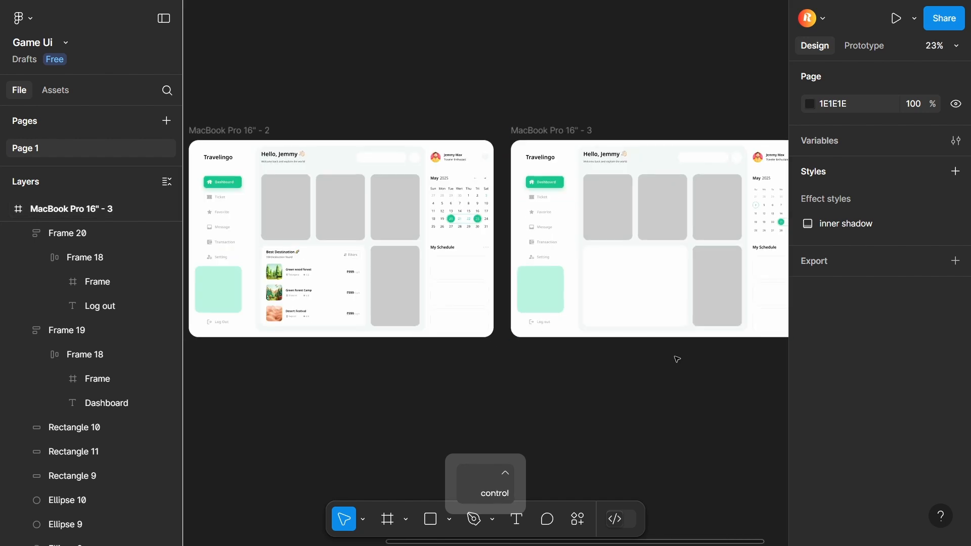
Step: Delete the MacBook Pro 16" - 2 frame and place MacBook Pro 16" - 3 directly beside MacBook Pro 16" - 1
scroll(546, 341, "right", 3)
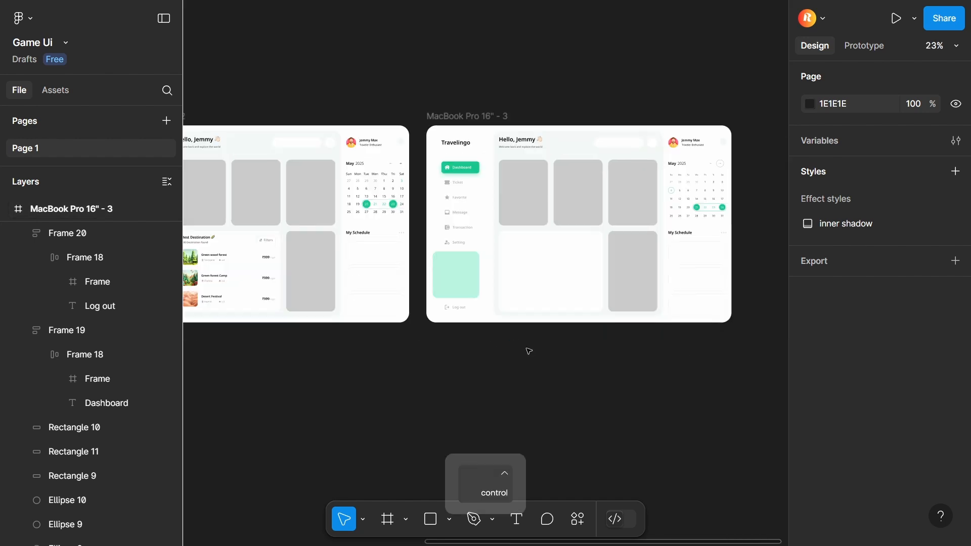
scroll(529, 351, "down", 3)
scroll(528, 350, "up", 1)
left_click(382, 239)
key("BackSpace")
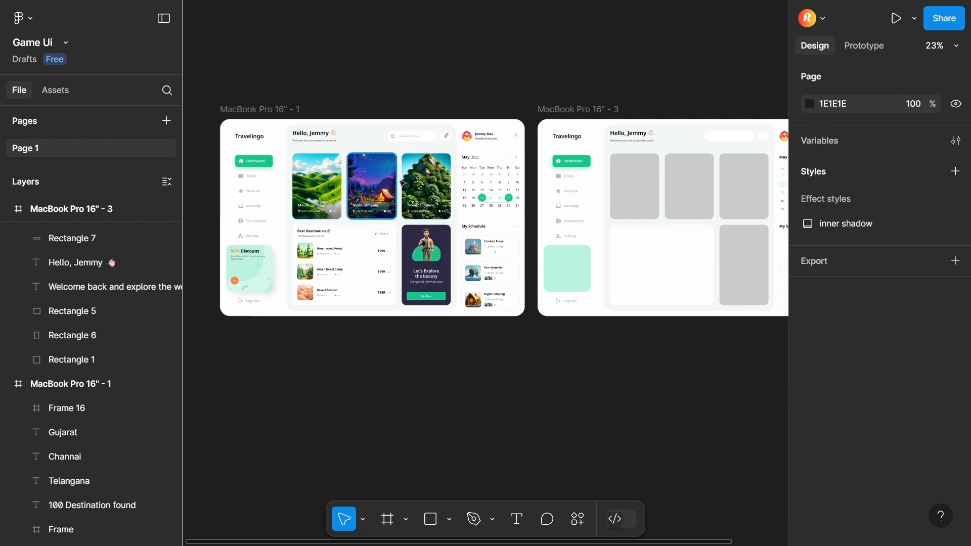
scroll(403, 183, "up", 5)
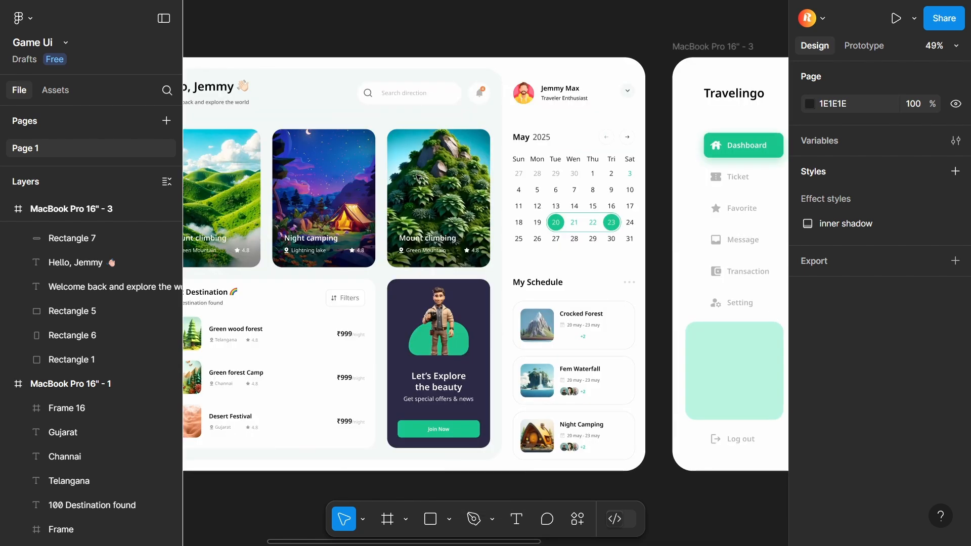
left_click_drag(416, 175, 461, 169)
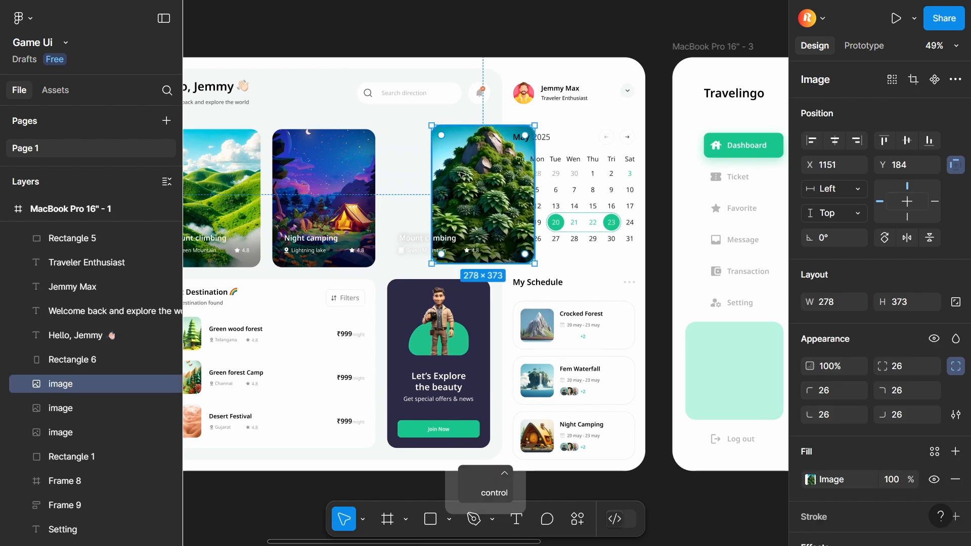
key("ctrl+z")
left_click_drag(368, 240, 425, 226)
scroll(517, 315, "down", 3)
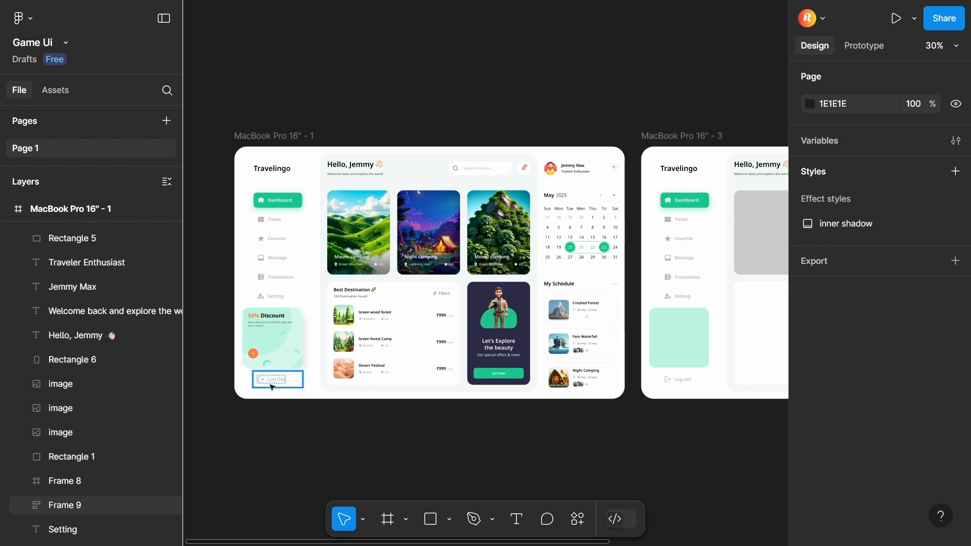
Step: Copy the "50% Discount" heading from the finished design into the green card of MacBook Pro 16" - 3
scroll(267, 331, "up", 3)
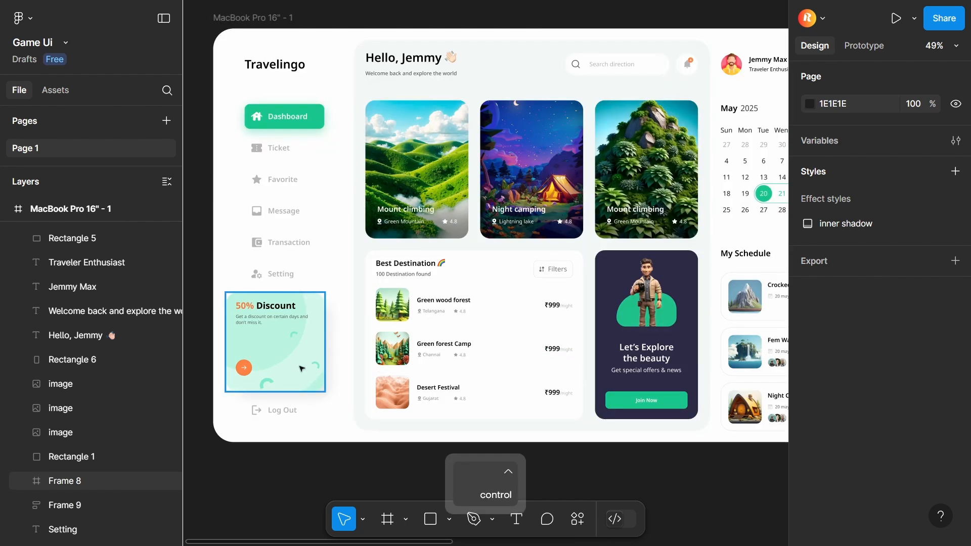
double_click(270, 312)
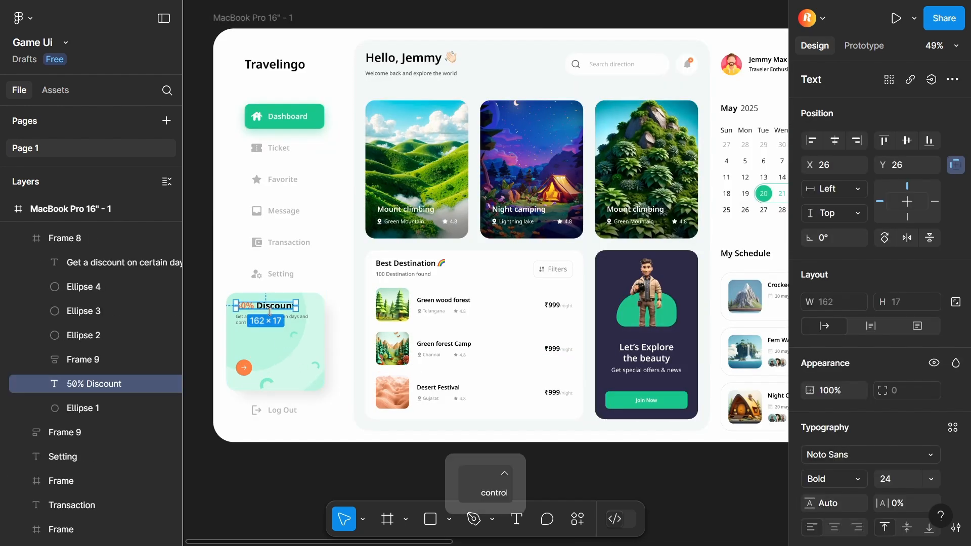
scroll(490, 307, "down", 2)
scroll(489, 306, "right", 10)
left_click(490, 306)
key("ctrl+v")
left_click_drag(490, 306, 576, 282)
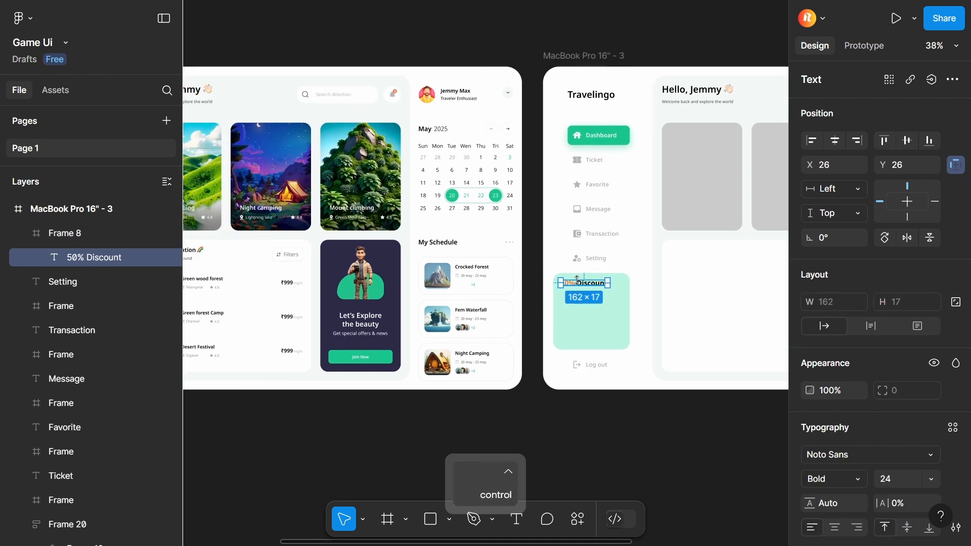
Step: Select the "50%" part of the copied heading and check its fill colour
scroll(577, 282, "up", 8)
left_click_drag(593, 314, 428, 207)
scroll(932, 476, "down", 5)
key("Return")
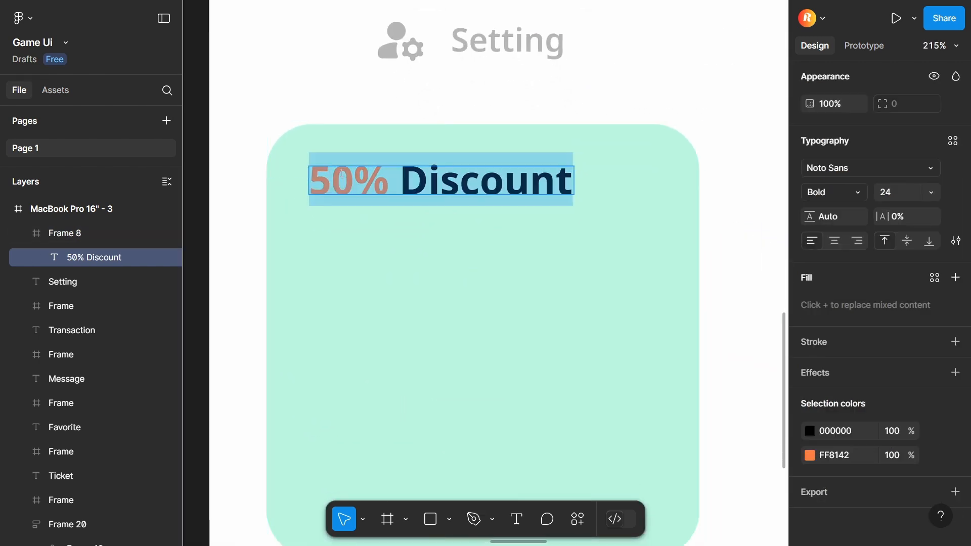
left_click_drag(391, 181, 252, 184)
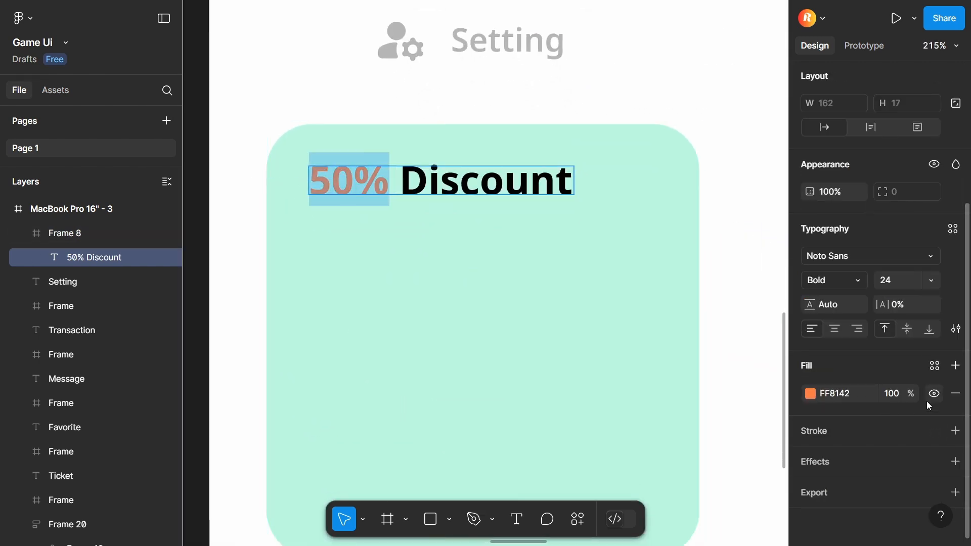
left_click(837, 393)
Step: Copy the text "Get a discount on certain days and don’t miss it." from the finished design's discount card to below the new heading
scroll(443, 236, "down", 5)
scroll(444, 236, "down", 8)
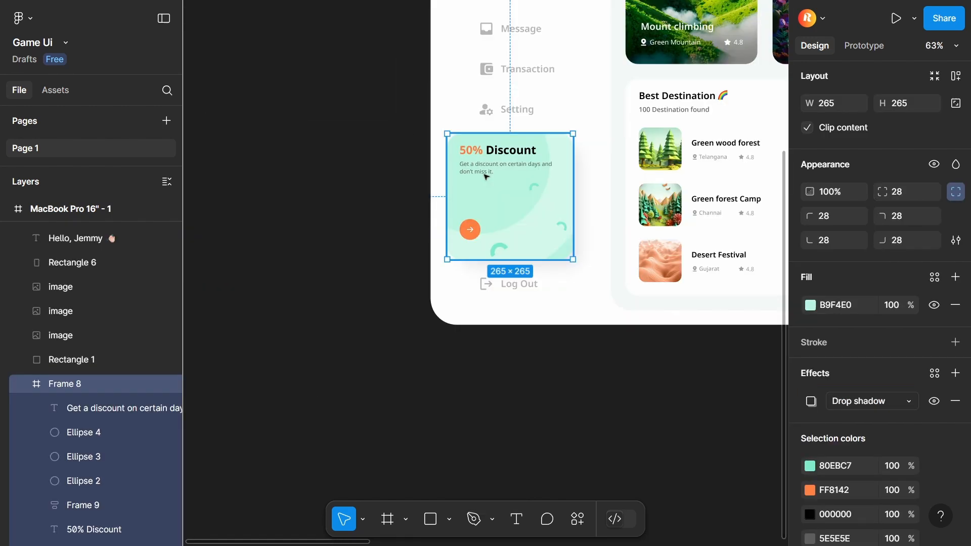
double_click(485, 175)
scroll(511, 175, "up", 5)
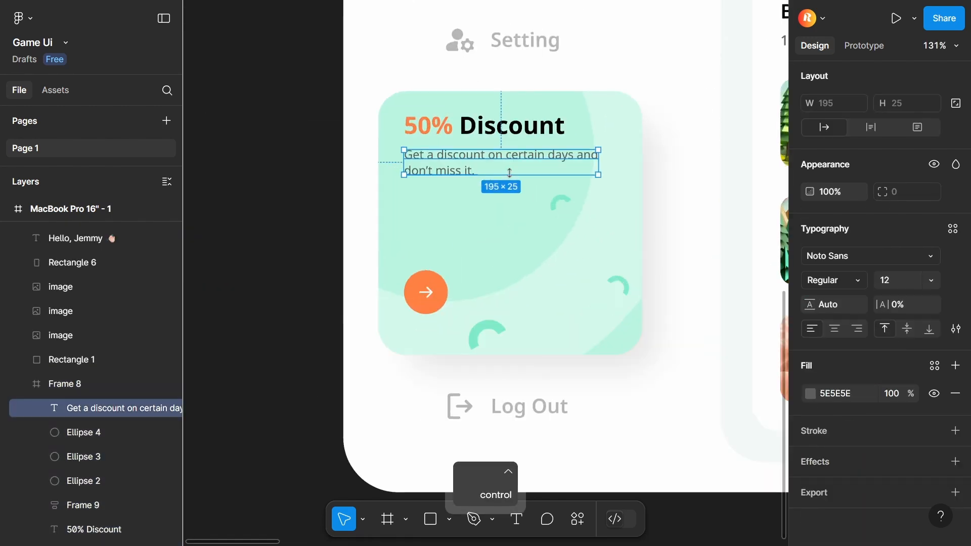
type("Get a discount on certain days and don’t miss it.")
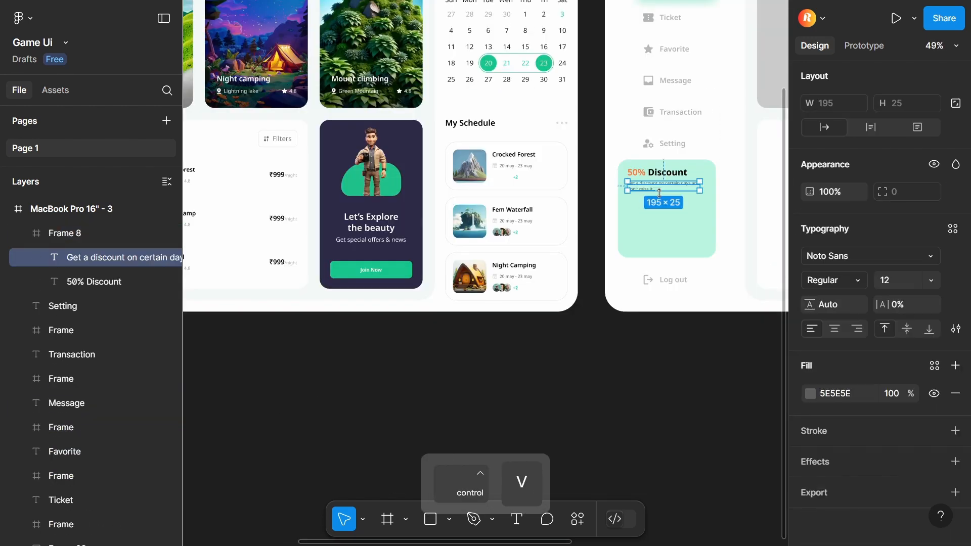
scroll(758, 187, "up", 5)
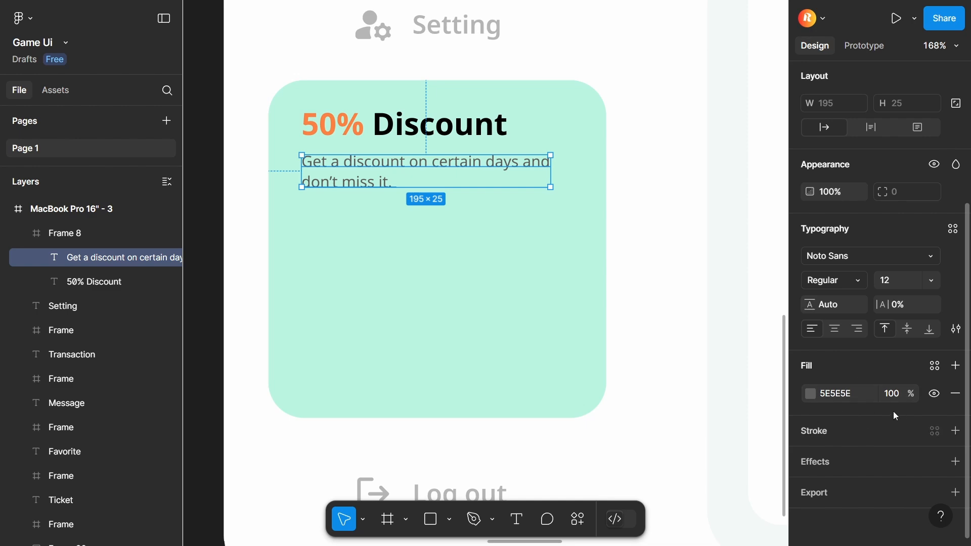
Step: Draw a circle about 38 × 38 near the lower-left corner of the new discount card
scroll(538, 296, "down", 6)
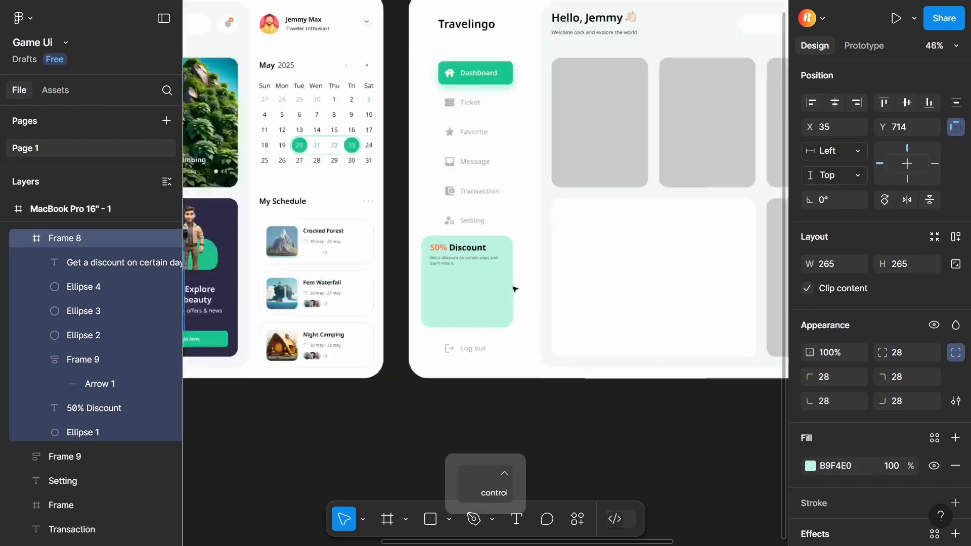
scroll(514, 289, "up", 4)
scroll(475, 293, "down", 2)
key("o")
left_click_drag(405, 304, 419, 326)
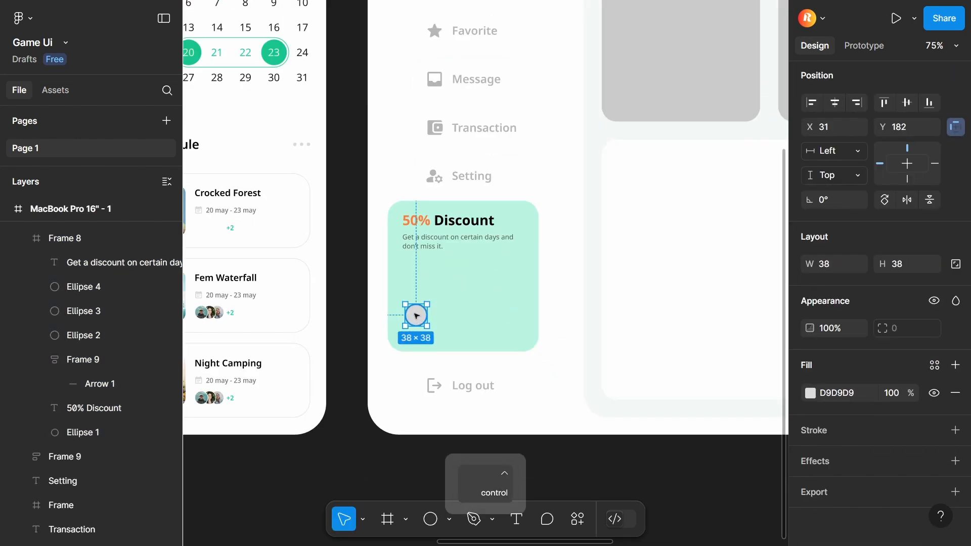
Step: Resize the circle to 44 × 44 to match the finished design and align it with the left edge of the card's text
scroll(415, 314, "down", 7)
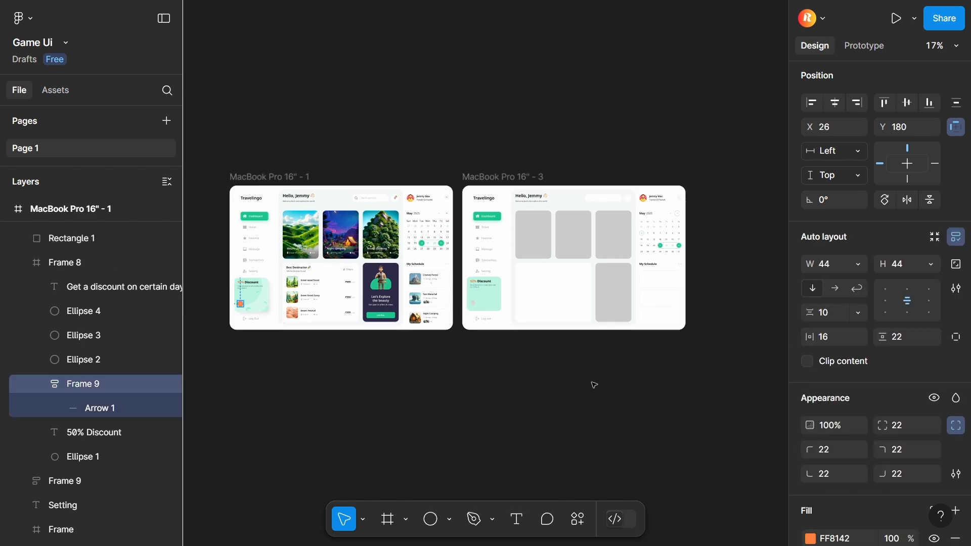
scroll(617, 288, "up", 7)
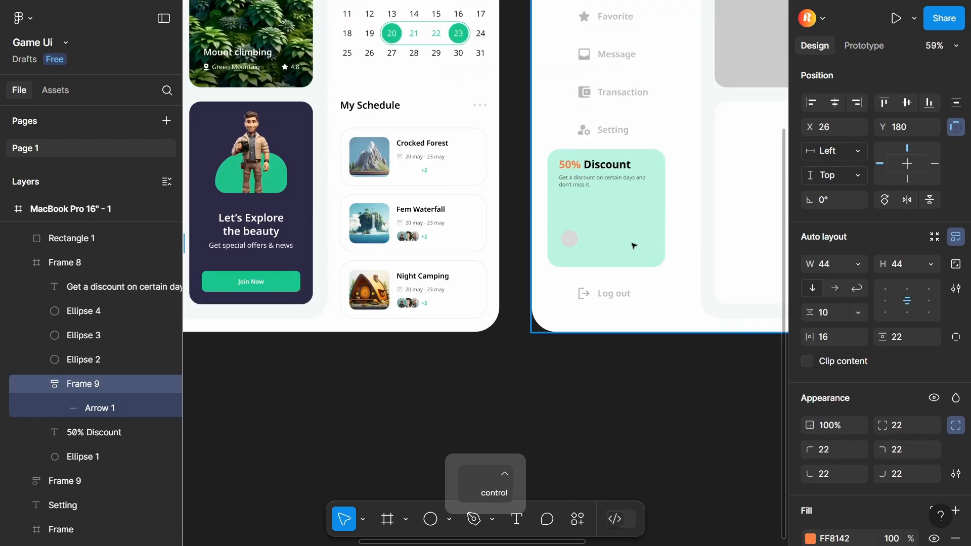
scroll(627, 245, "up", 6)
left_click(449, 231)
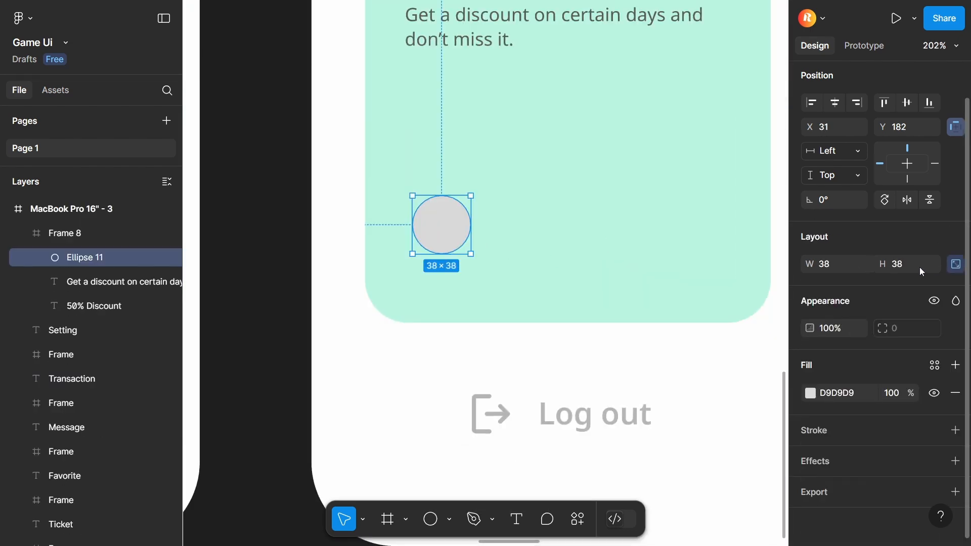
type("44")
key("Return")
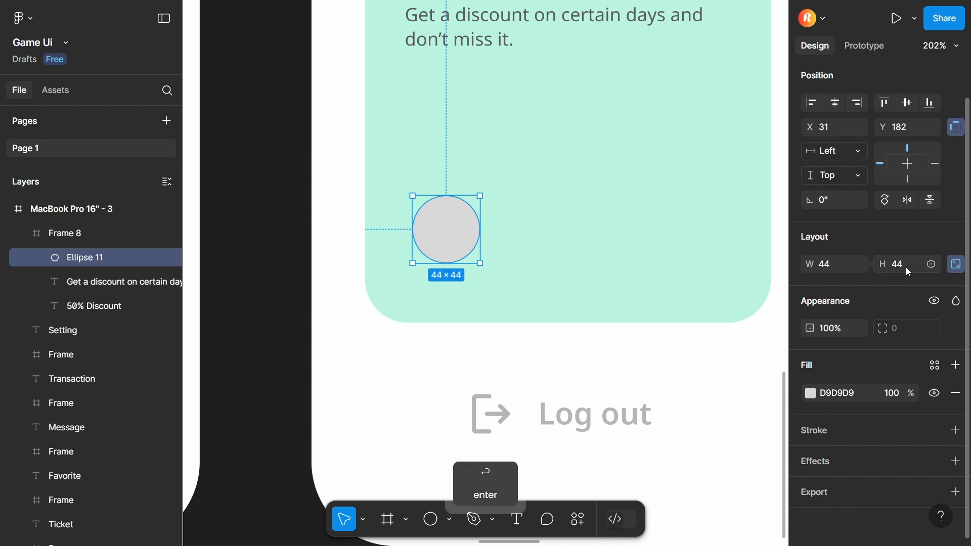
left_click_drag(428, 209, 421, 209)
Step: Copy the orange FF8142 from the "50%" text to the circle and draw a 16-wide white arrow inside it
scroll(424, 207, "up", 2)
double_click(435, 63)
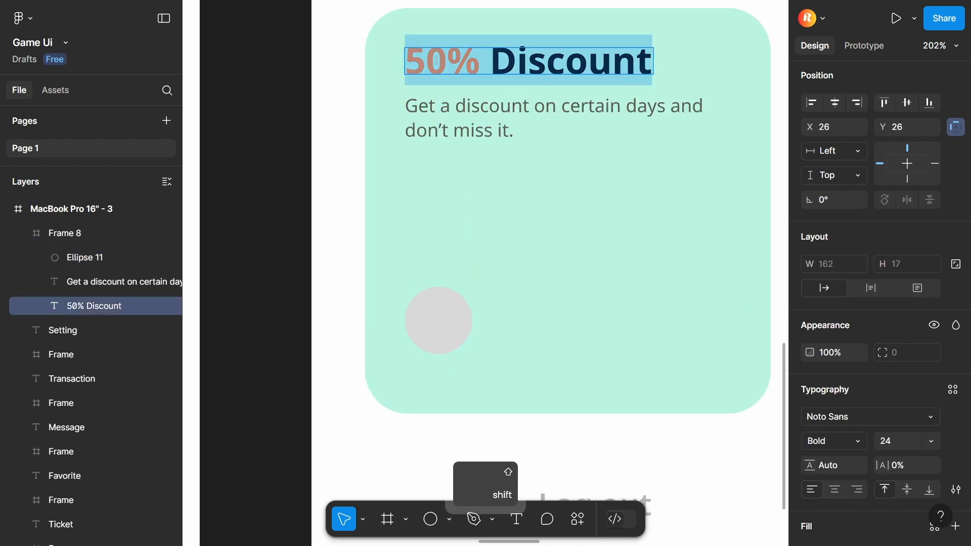
double_click(435, 62)
scroll(844, 454, "down", 2)
scroll(847, 454, "down", 2)
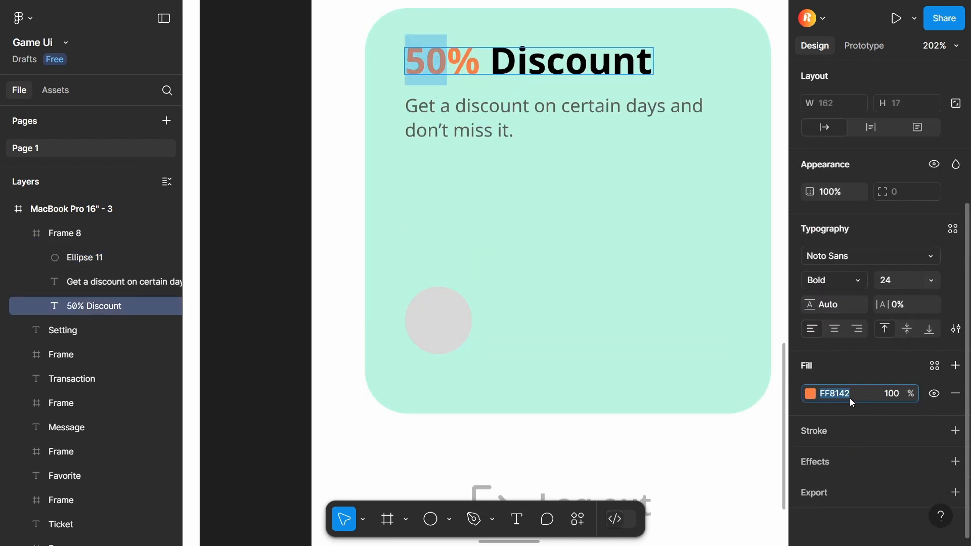
key("ctrl+v")
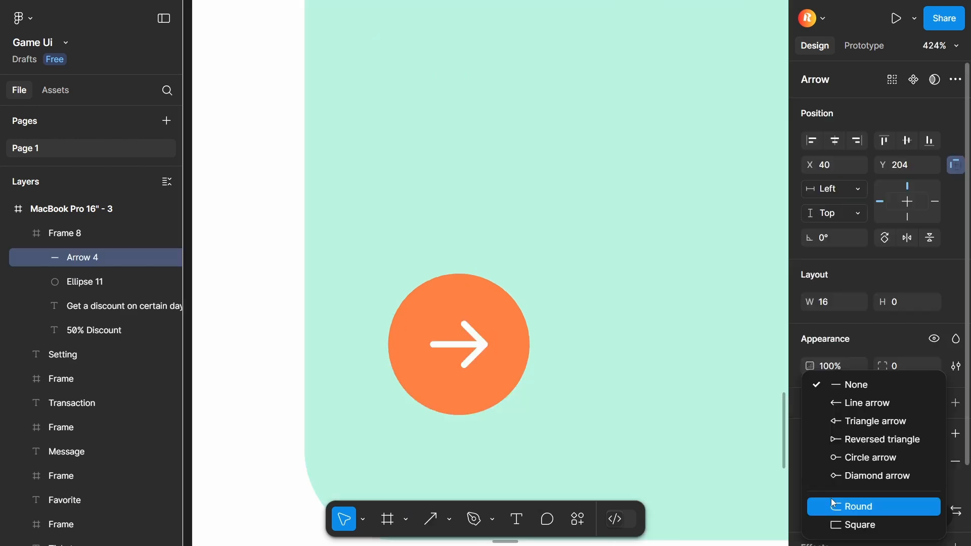
Step: Give the arrow a round start cap and wrap the circle and arrow in an auto layout frame
scroll(444, 344, "down", 5)
scroll(455, 328, "up", 5)
key("shift+a")
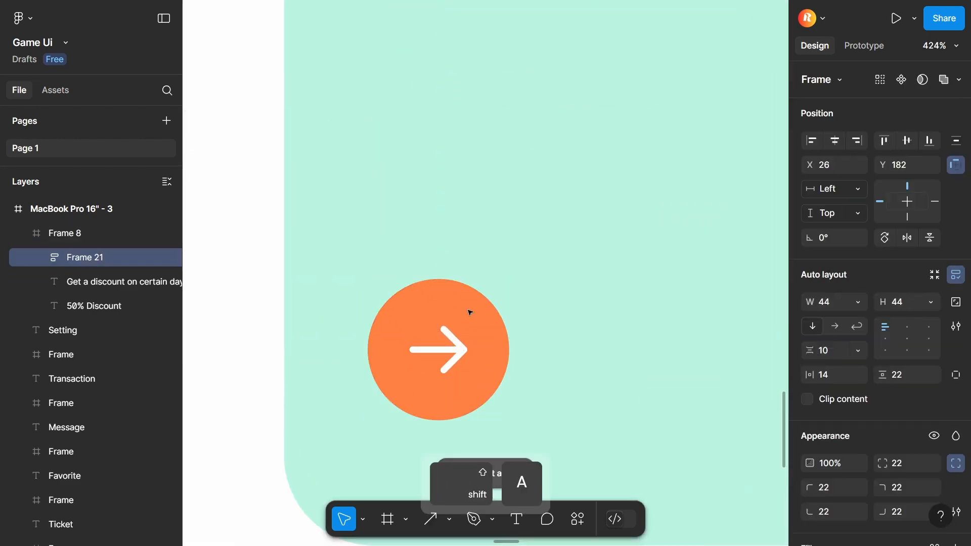
Step: Draw a large 409 × 409 circle covering the discount card inside its frame and nudge it to X -95, Y -105
scroll(390, 403, "down", 8)
key("o")
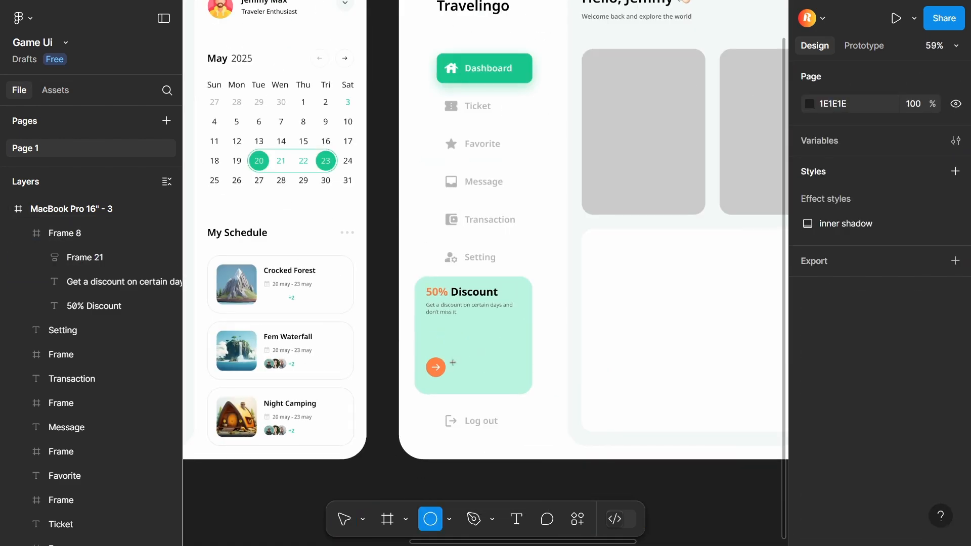
key("v")
left_click(487, 346)
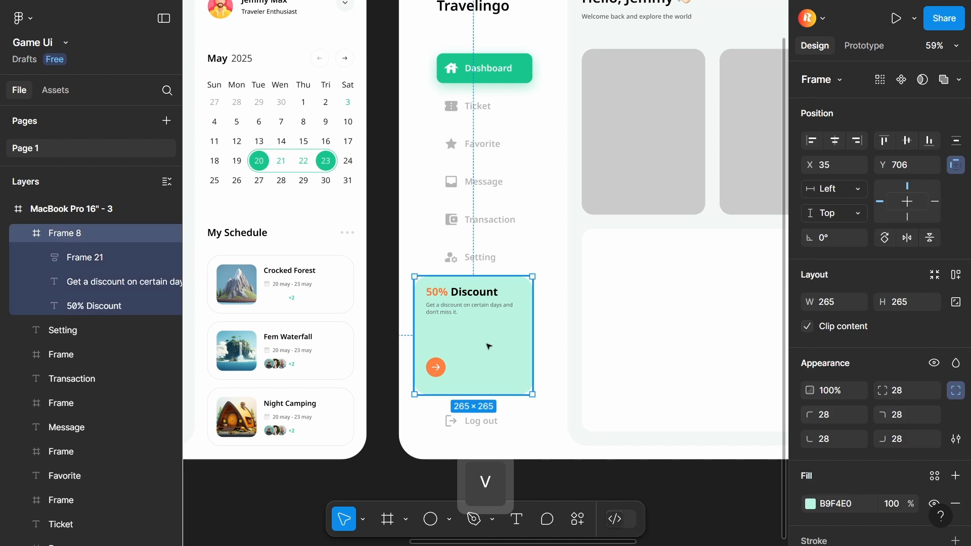
key("o")
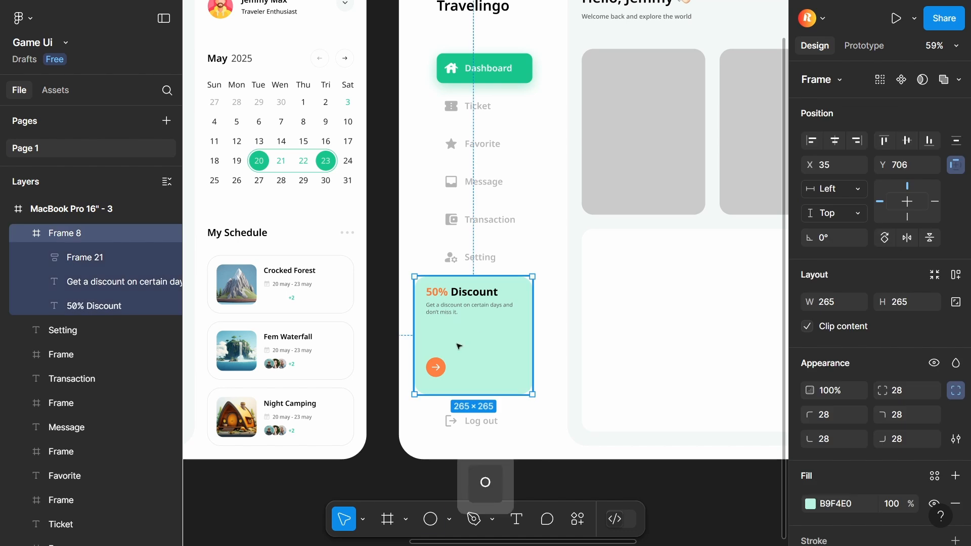
left_click_drag(488, 380, 437, 329)
key("Down")
key("Right")
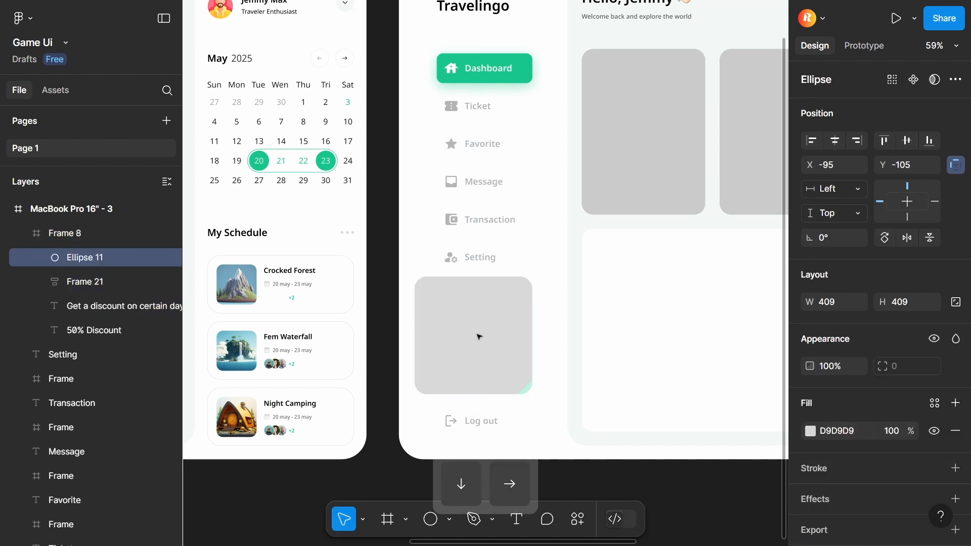
Step: Remove the large circle's fill and add an inside stroke with a weight of 56
left_click(957, 433)
left_click(954, 433)
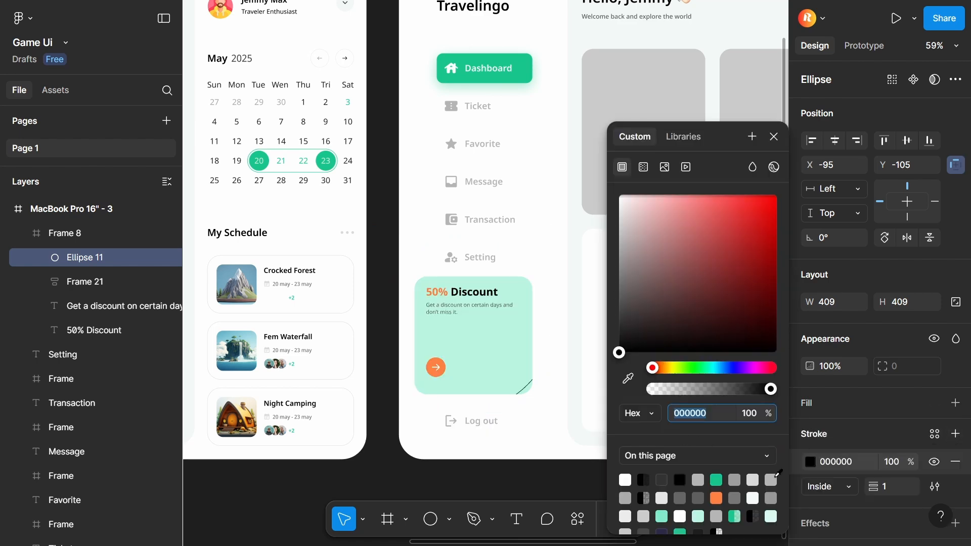
left_click_drag(873, 486, 906, 487)
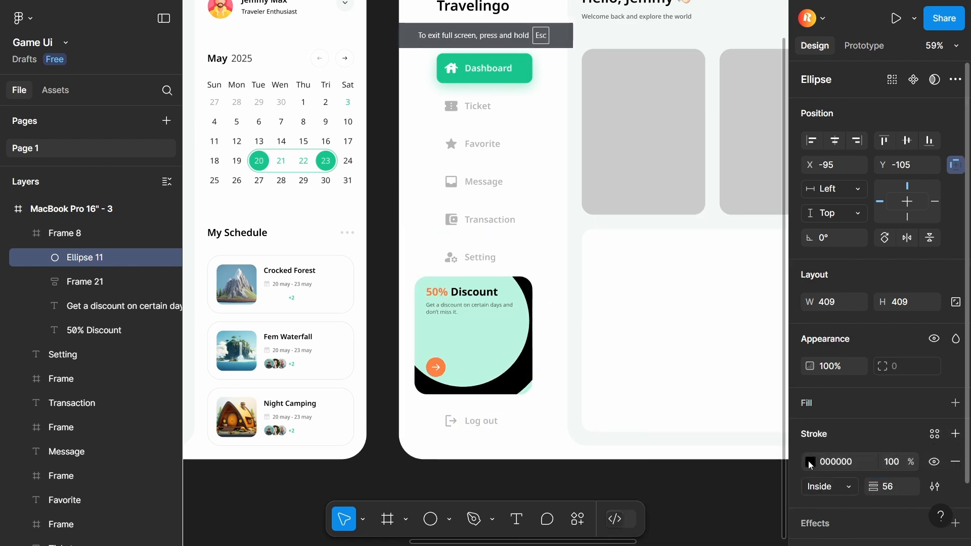
Step: Set the large circle's stroke colour to the light mint D3F9EC
left_click(809, 461)
left_click(625, 385)
left_click(525, 390)
Step: Move the large circle to X -124, Y -133 and set its stroke weight to 70
scroll(505, 405, "down", 3)
scroll(468, 398, "up", 3)
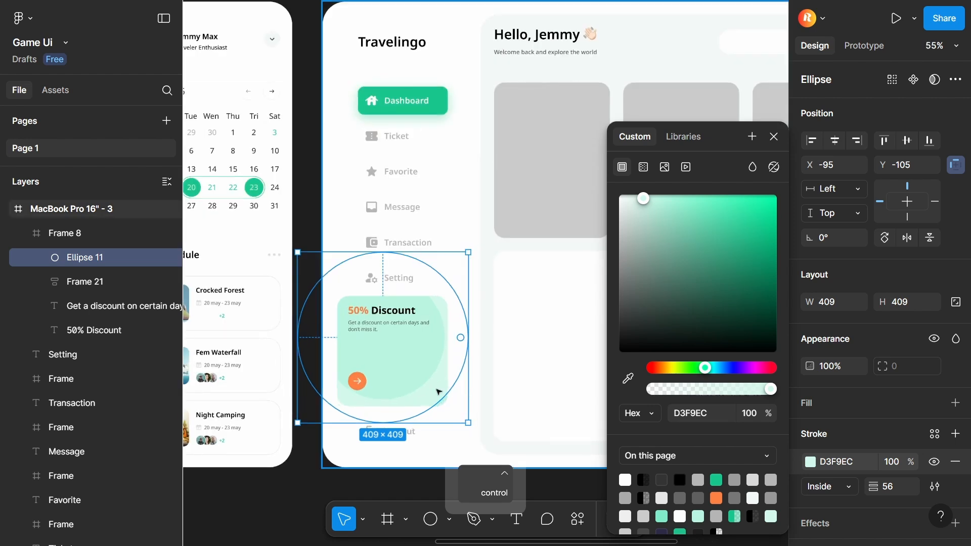
left_click_drag(434, 384, 421, 372)
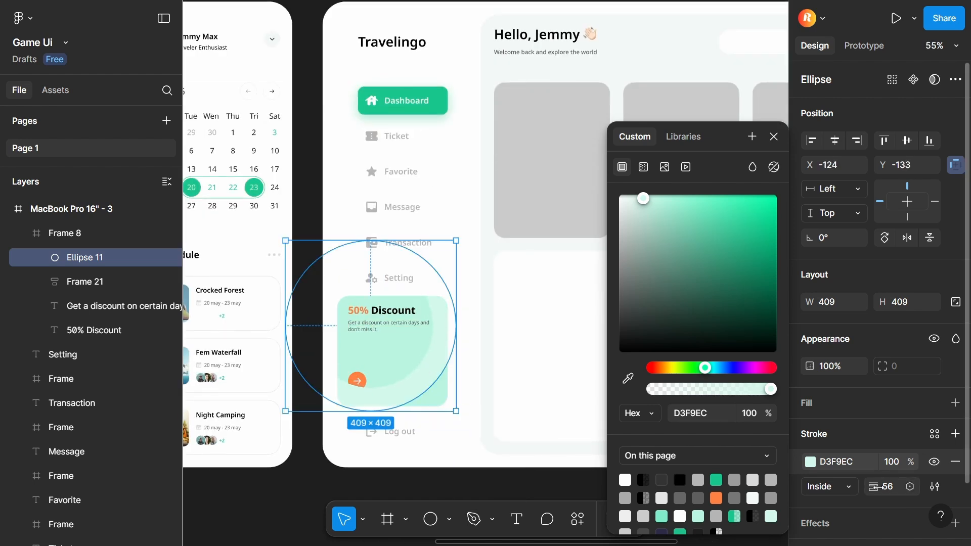
left_click_drag(878, 487, 888, 489)
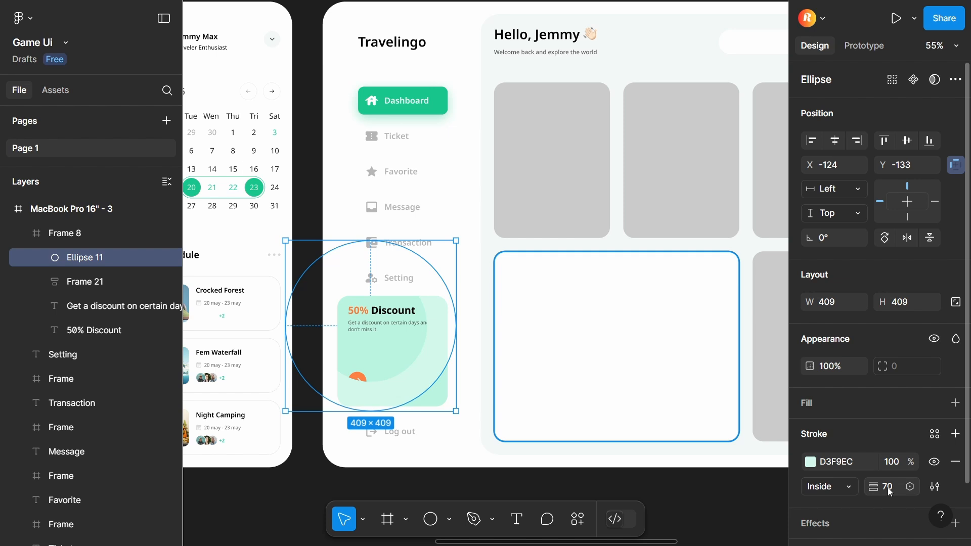
Step: Send the large ring circle behind the discount card's text and arrow button
key("ctrl+shift+bracketleft")
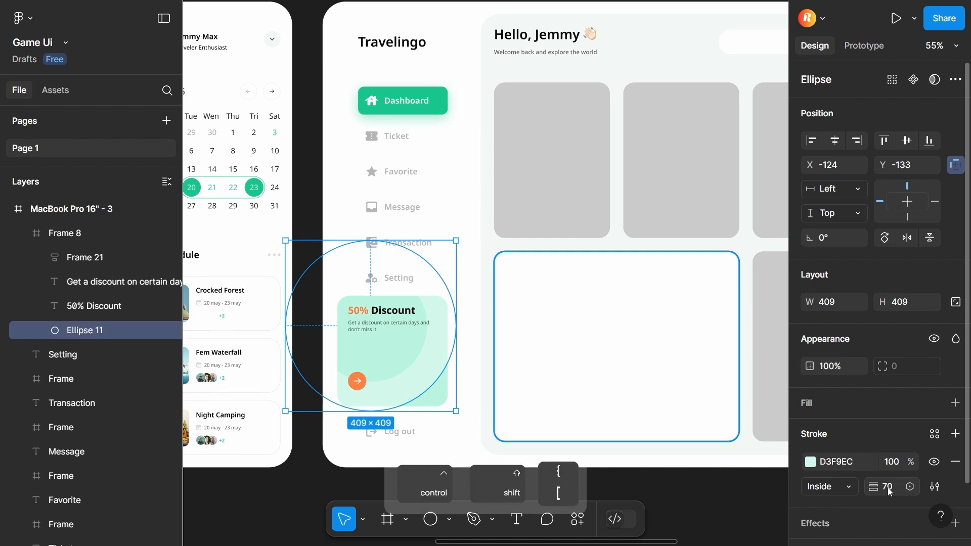
key("Escape")
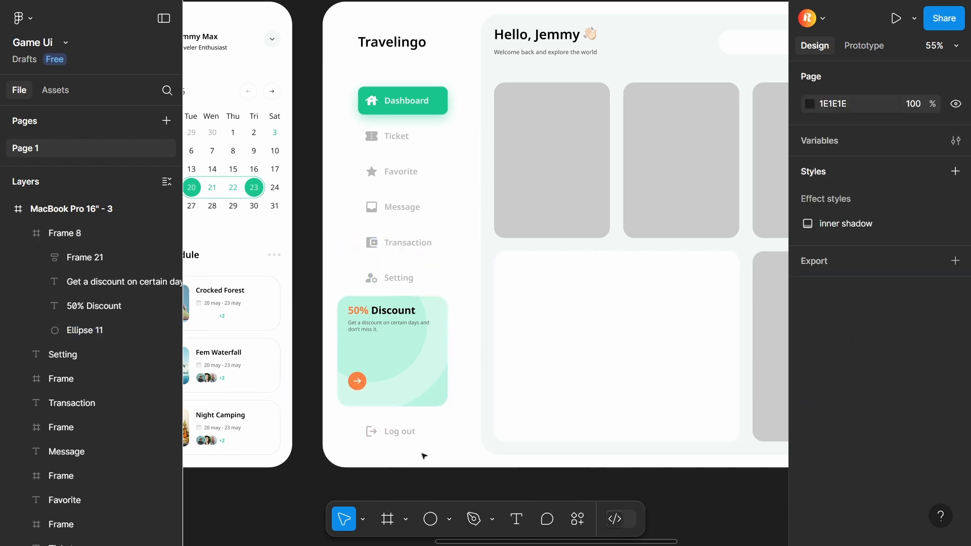
Step: Draw a small 35 × 35 circle on the discount card and cut it into an arc with a 77.09% sweep and 48.97% ratio
key("o")
scroll(410, 342, "up", 3)
scroll(410, 341, "up", 3)
left_click_drag(402, 350, 441, 389)
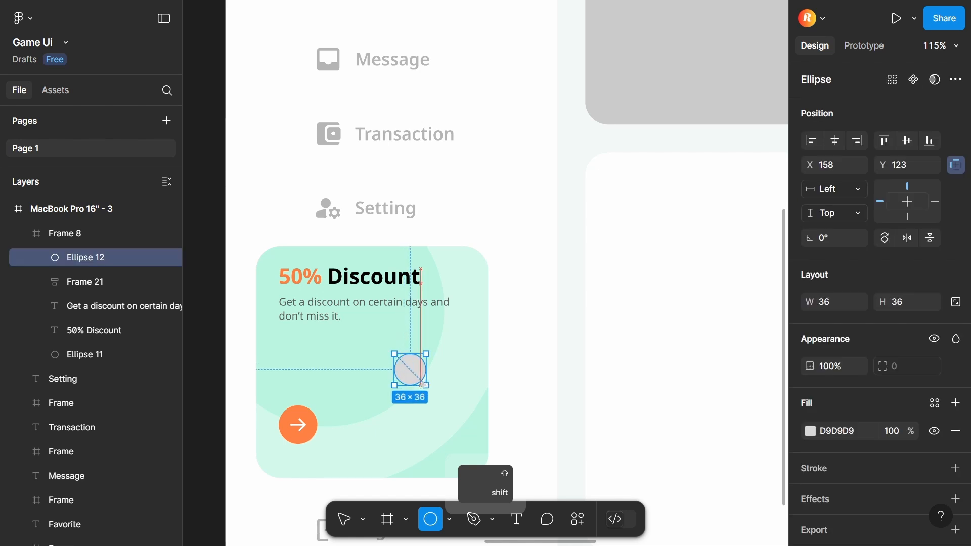
scroll(429, 374, "up", 5)
scroll(428, 375, "up", 3)
left_click_drag(476, 353, 314, 341)
left_click_drag(400, 354, 375, 387)
key("shift+1")
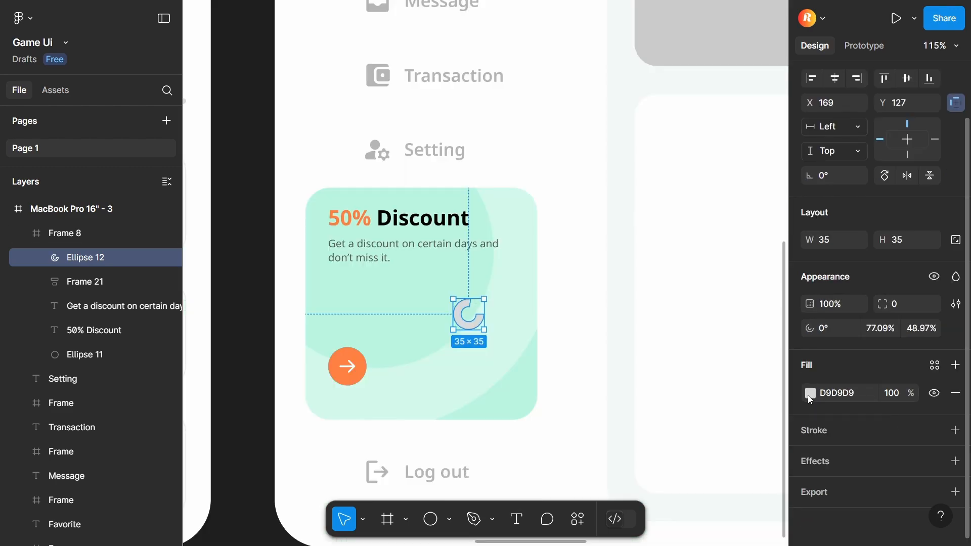
Step: Fill the arc with green 17C58B and reshape it to about 18 × 18, rotated to -105° with a 55.58% sweep
left_click(810, 393)
left_click(716, 479)
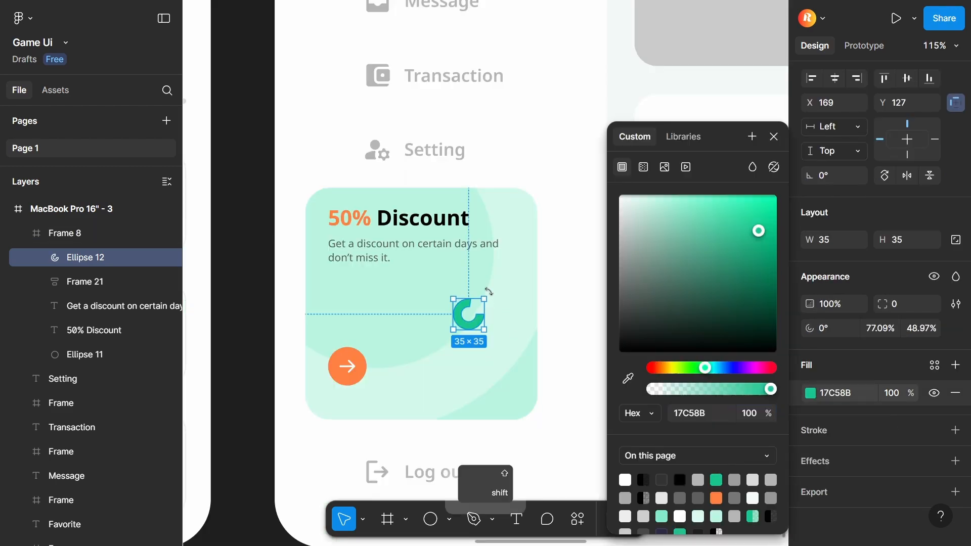
left_click_drag(489, 294, 502, 362)
scroll(474, 326, "up", 5)
scroll(474, 326, "up", 3)
left_click_drag(505, 302, 503, 257)
left_click_drag(433, 263, 383, 294)
scroll(424, 255, "down", 5)
scroll(460, 258, "up", 4)
scroll(379, 289, "up", 4)
left_click(774, 137)
scroll(516, 270, "down", 9)
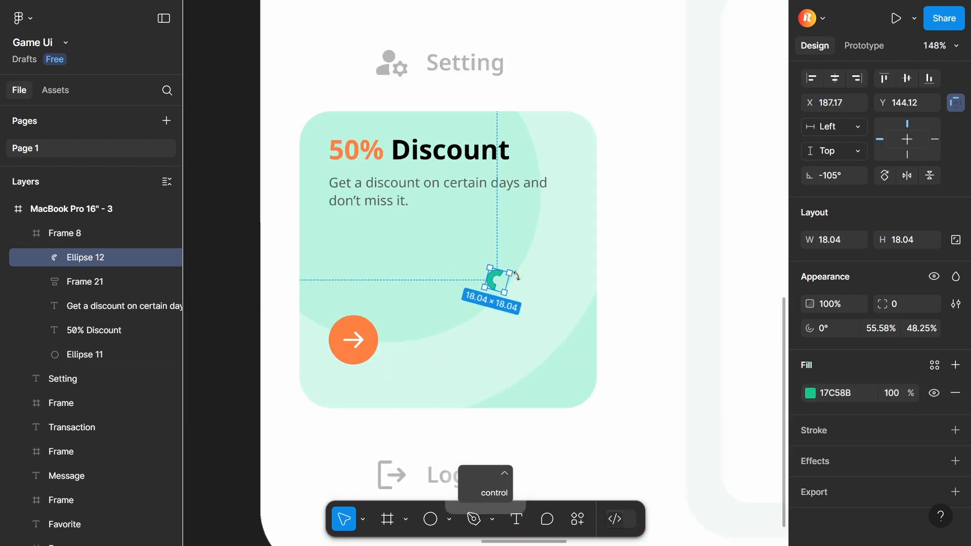
Step: Move the green arc to X 81.43, Y 133.1 rotated to 165° and place two copies of it around the discount card
left_click_drag(498, 278, 385, 250)
key("shift+alt")
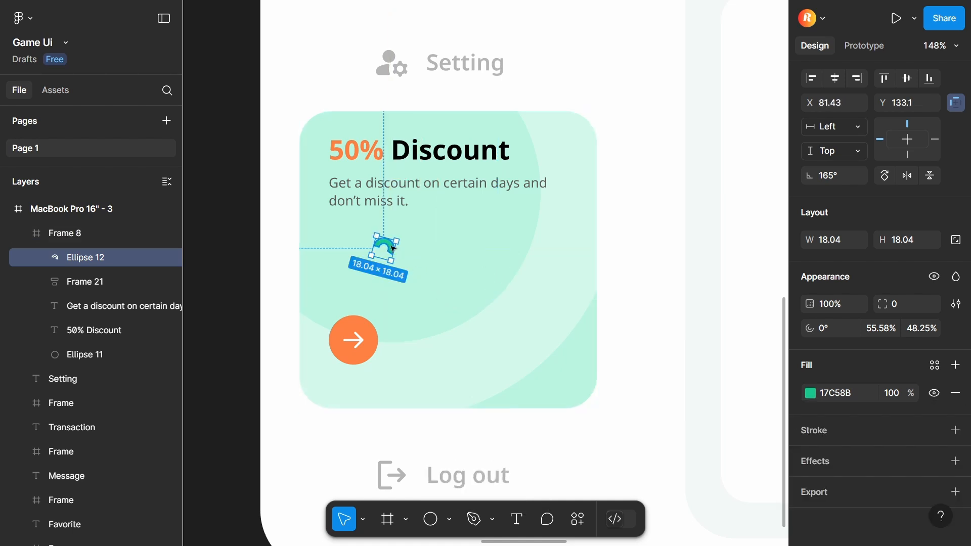
left_click_drag(395, 254, 458, 364)
key("alt")
left_click_drag(468, 331, 454, 346)
left_click(618, 308)
Step: Copy the green hills and night camping photos from MacBook Pro 16" - 1 onto the matching placeholders in MacBook Pro 16" - 3
scroll(587, 288, "down", 8)
left_click_drag(692, 229, 554, 229)
scroll(555, 228, "down", 1)
key("ctrl+v")
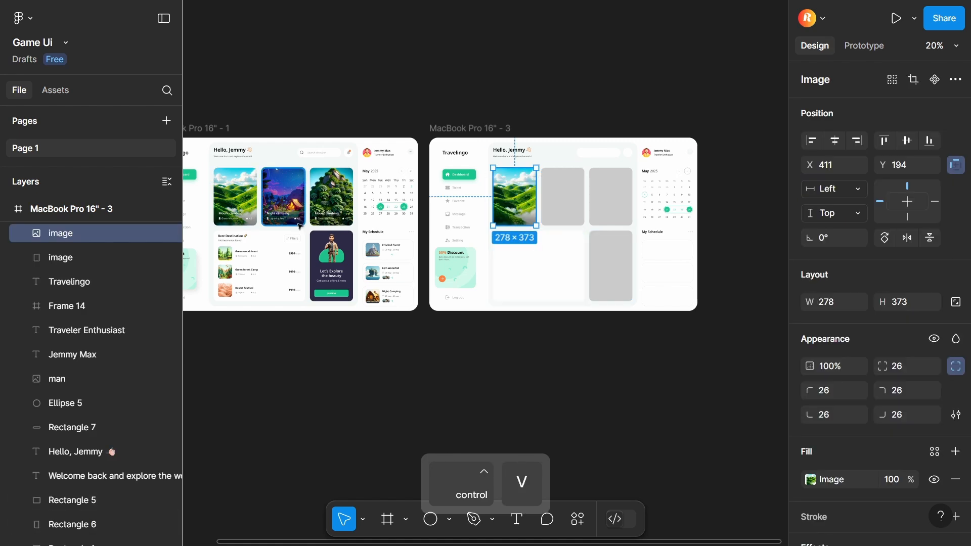
left_click(299, 203, "ctrl")
key("ctrl+c")
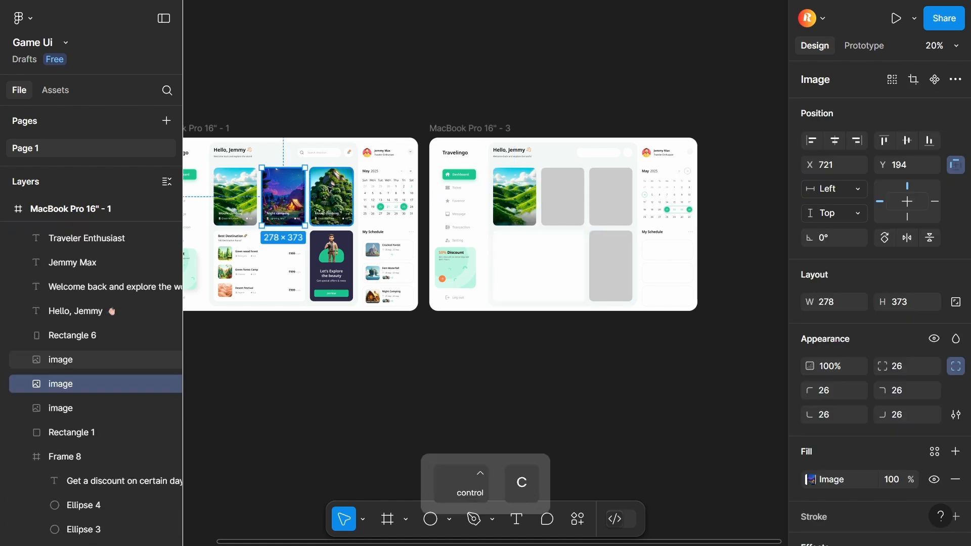
Step: Copy the Mount climbing title and location pin icon from MacBook Pro 16" - 1 onto the first photo card in MacBook Pro 16" - 3
scroll(377, 169, "up", 3)
left_click(378, 168, "ctrl")
key("ctrl+c")
scroll(378, 169, "down", 3)
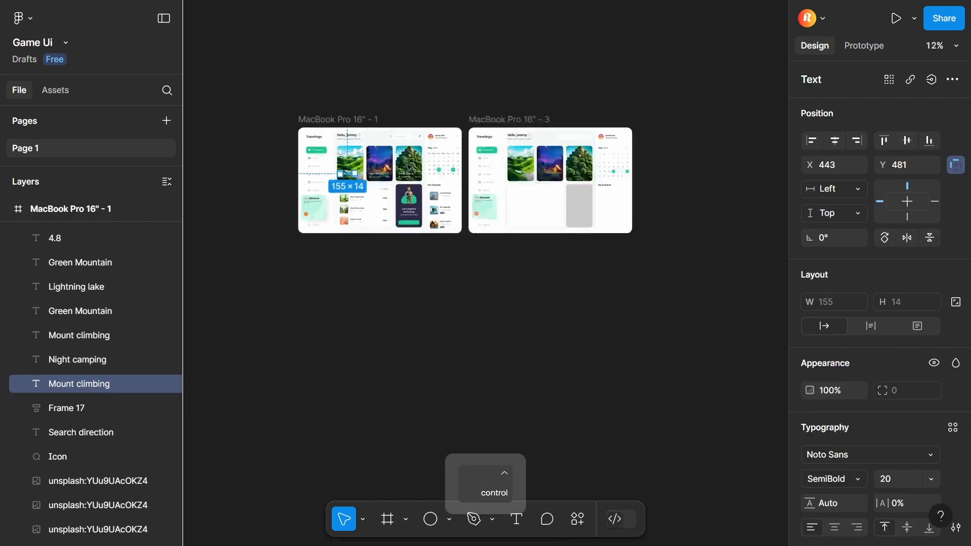
scroll(225, 184, "up", 4)
left_click(224, 184, "ctrl")
scroll(229, 192, "up", 3)
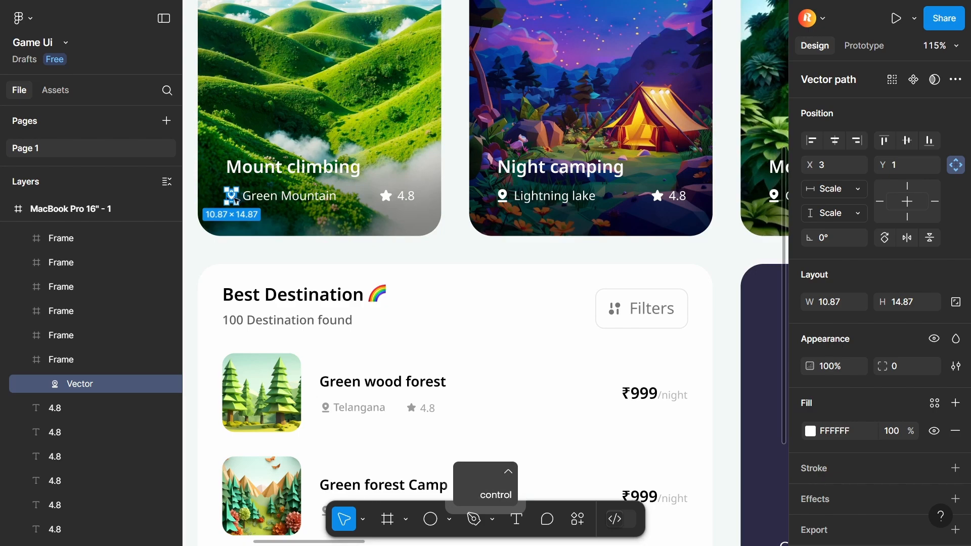
left_click(217, 210)
left_click(237, 200)
key("ctrl+c")
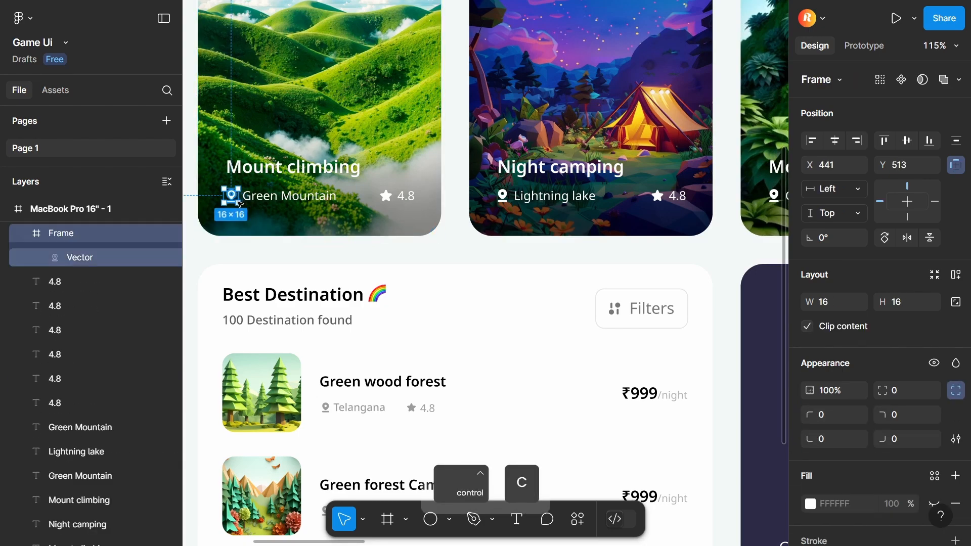
scroll(237, 201, "down", 4)
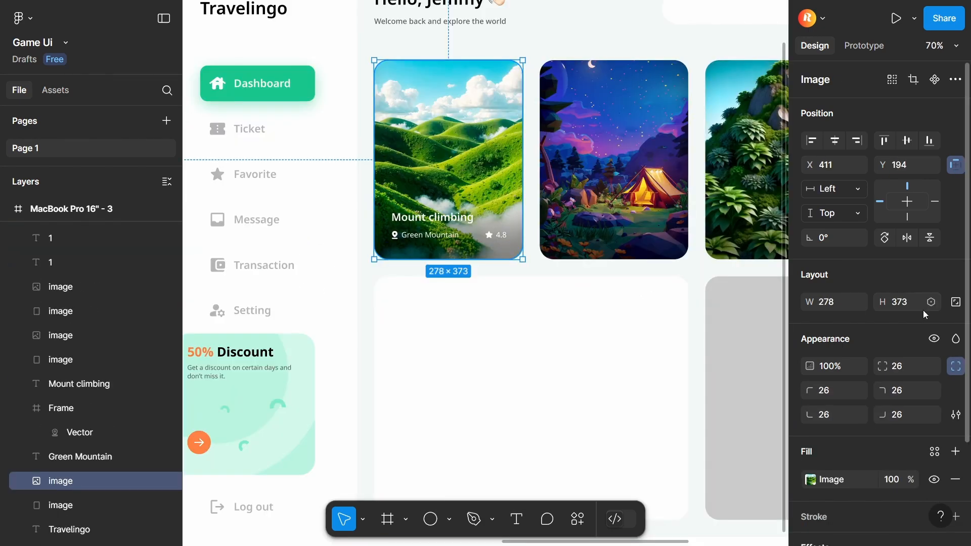
Step: Examine the settings of the inner shadow effect style applied to the green hills photo
scroll(916, 314, "down", 3)
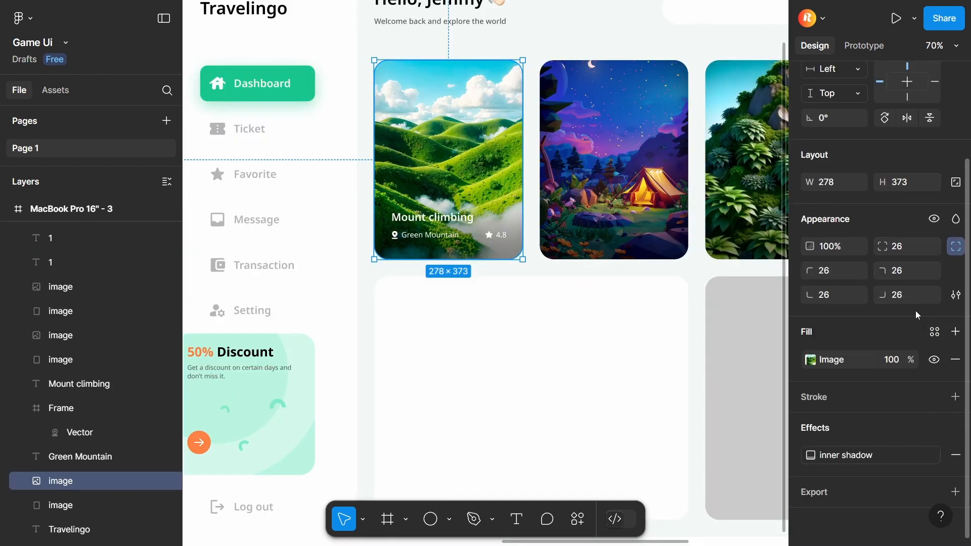
left_click(810, 459)
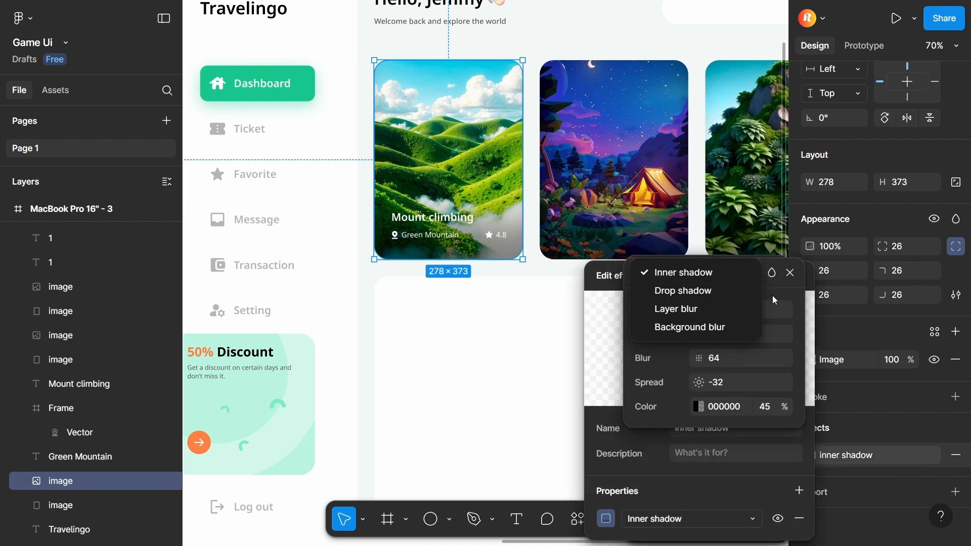
left_click(774, 296)
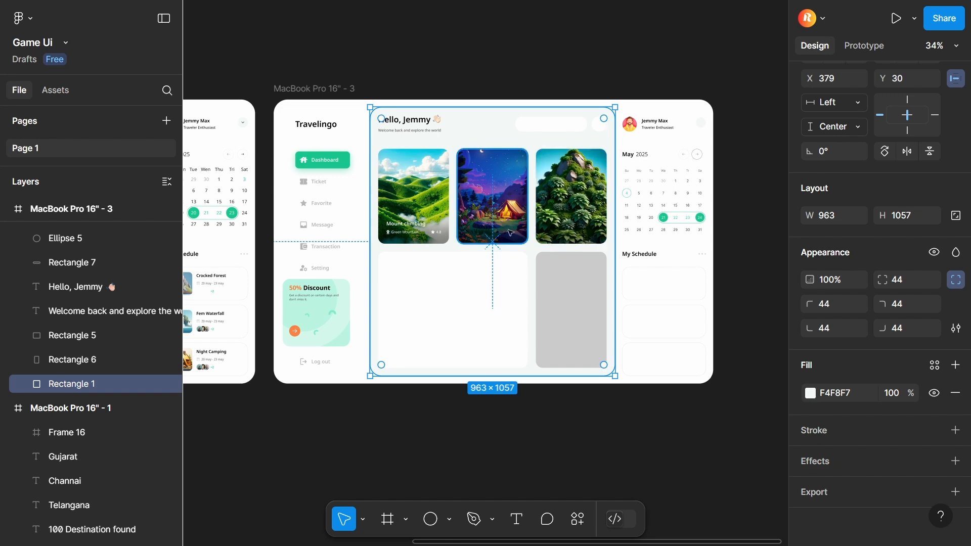
Step: Change the first photo card's title text to Green Safari
key("ctrl+a")
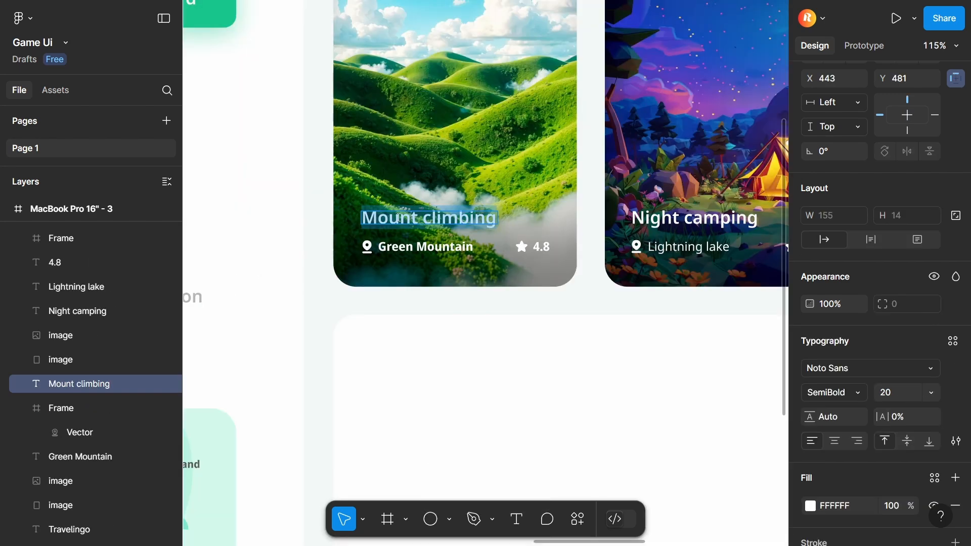
type("Green")
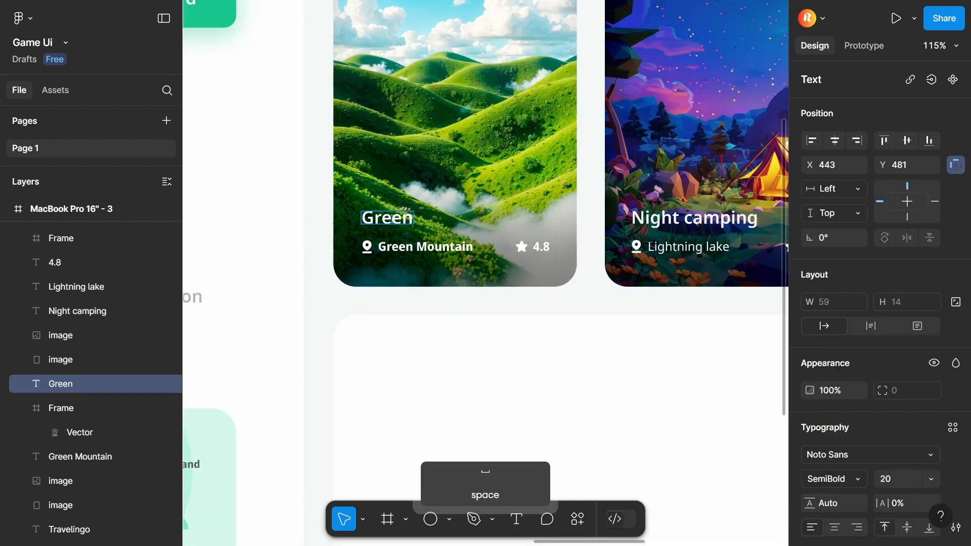
type(" Safari")
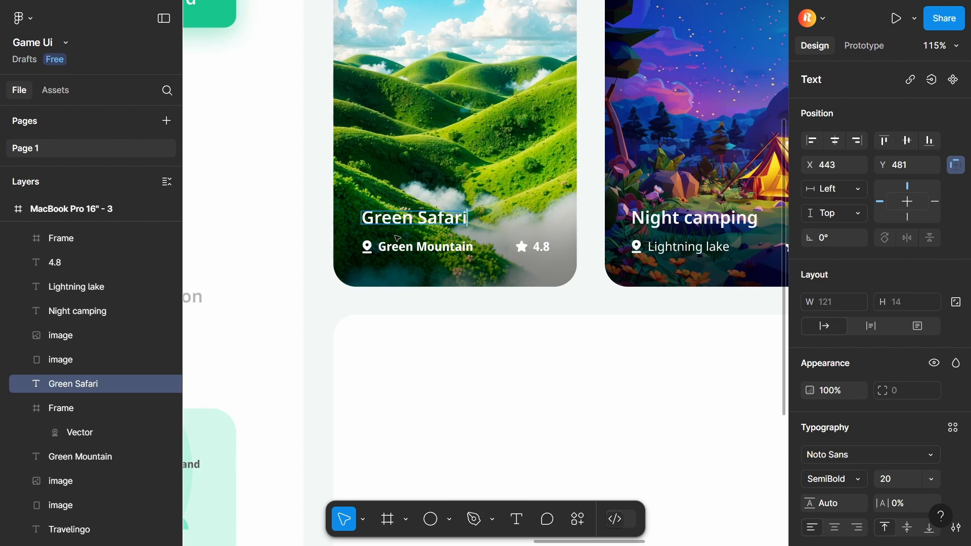
Step: Copy the search icon and Search direction text from MacBook Pro 16" - 1 into the empty search bar of MacBook Pro 16" - 3
scroll(518, 171, "down", 5)
scroll(297, 122, "left", 5)
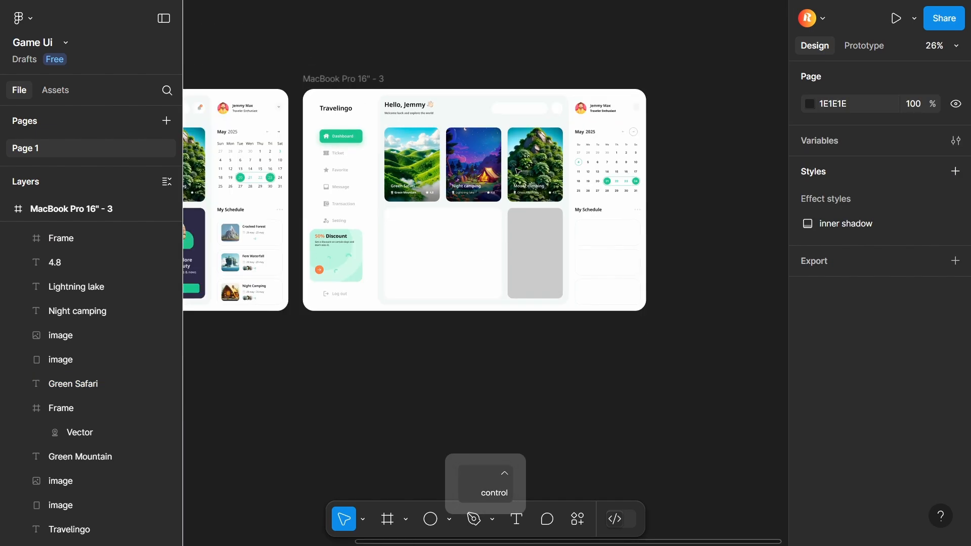
scroll(298, 123, "up", 4)
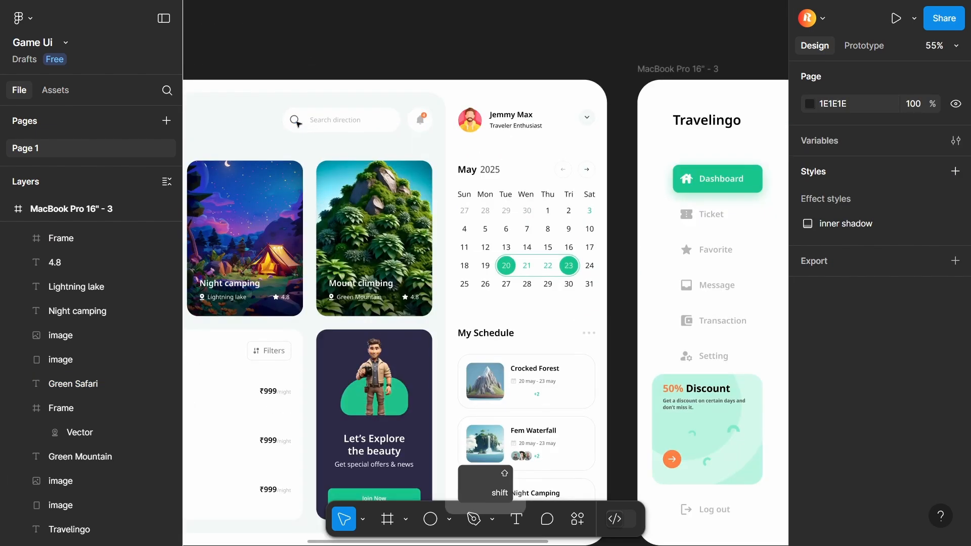
left_click(297, 123, "ctrl")
left_click(330, 124, "shift")
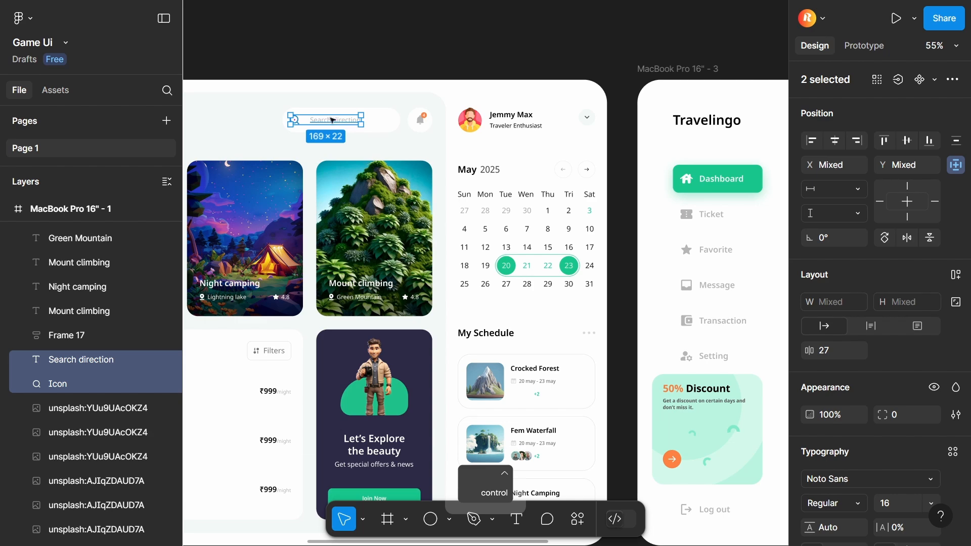
scroll(332, 120, "down", 5)
scroll(550, 103, "up", 4)
left_click(473, 147)
key("ctrl+v")
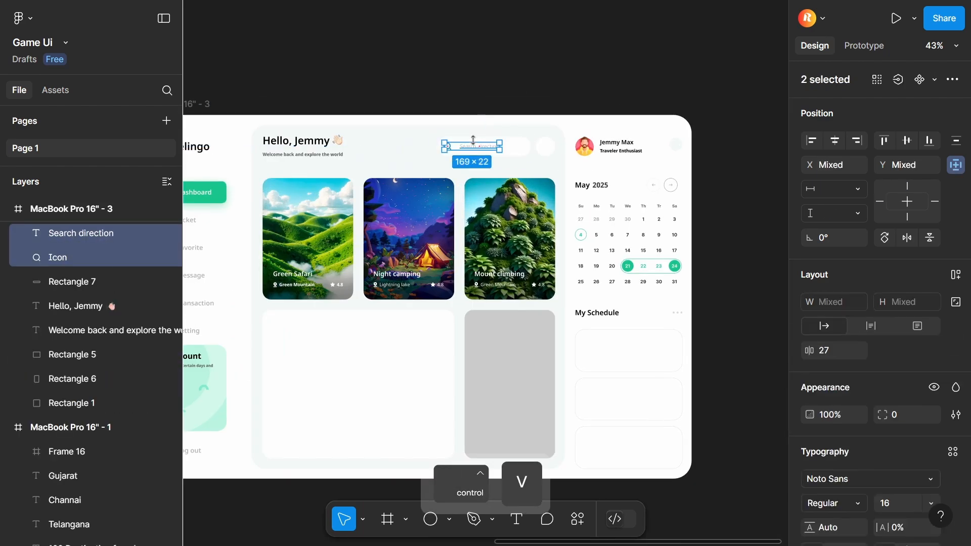
Step: Examine the size, stroke, typography and fill properties of the search bar rectangle, its icon and its placeholder text
scroll(474, 142, "up", 5)
left_click(380, 157)
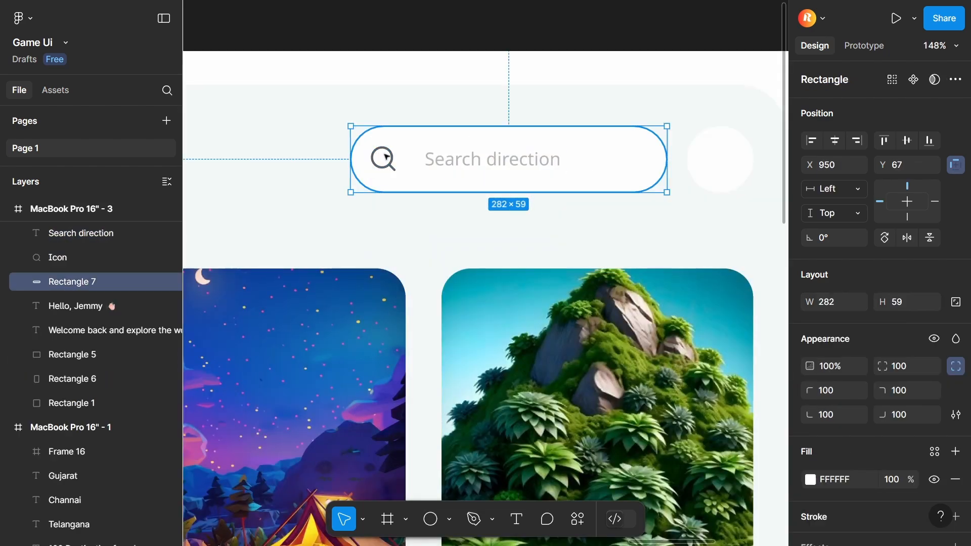
scroll(380, 159, "up", 5)
left_click(394, 157, "ctrl")
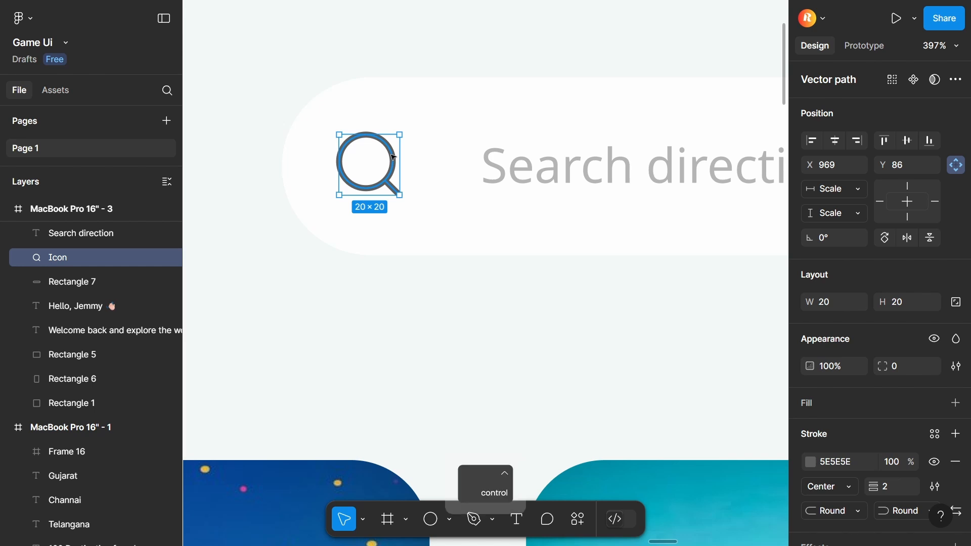
scroll(394, 157, "down", 3)
left_click(515, 167)
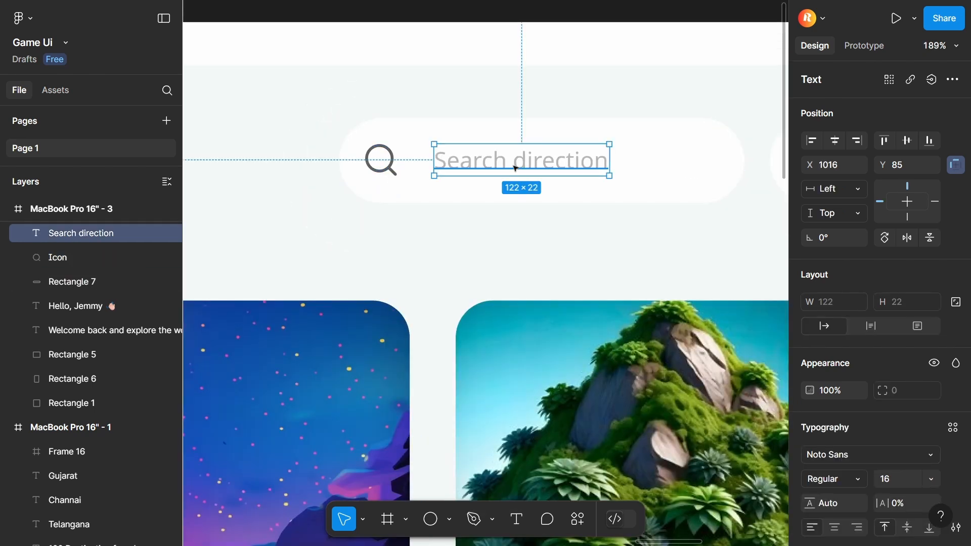
scroll(848, 377, "down", 4)
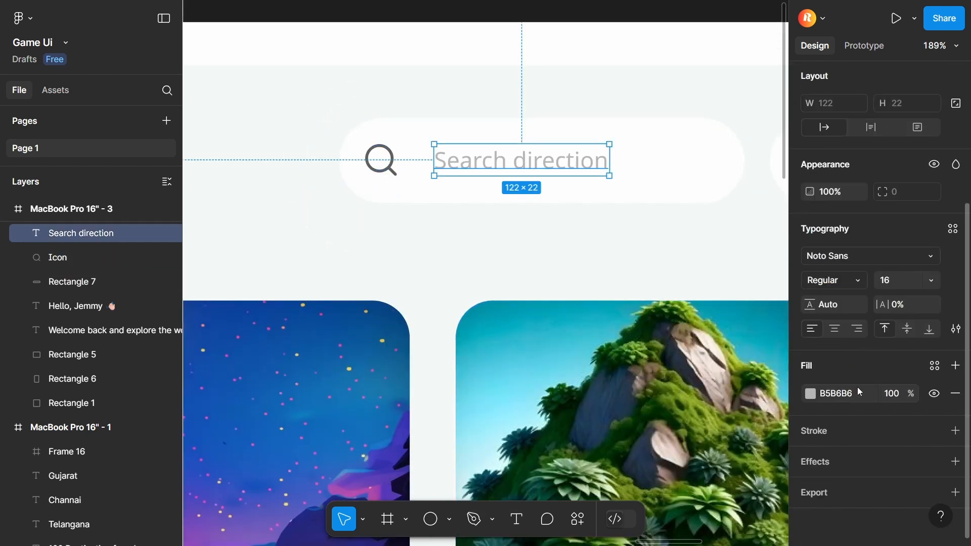
left_click(859, 392)
Step: Copy the notification bell icon from MacBook Pro 16" - 1 into the header circle beside the search bar in MacBook Pro 16" - 3
scroll(491, 233, "down", 5)
scroll(277, 213, "up", 4)
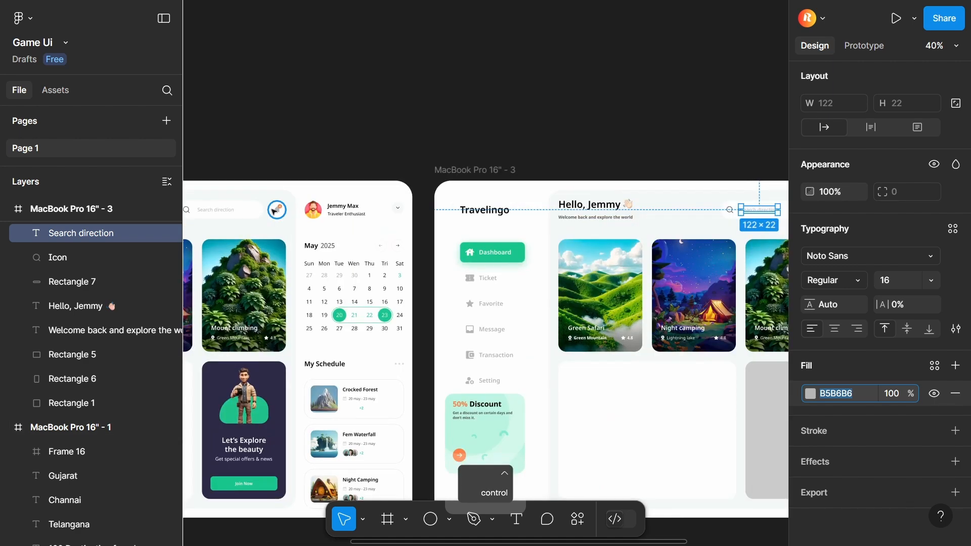
left_click(277, 214)
key("ctrl+c")
scroll(487, 190, "down", 6)
left_click(611, 191)
key("ctrl+v")
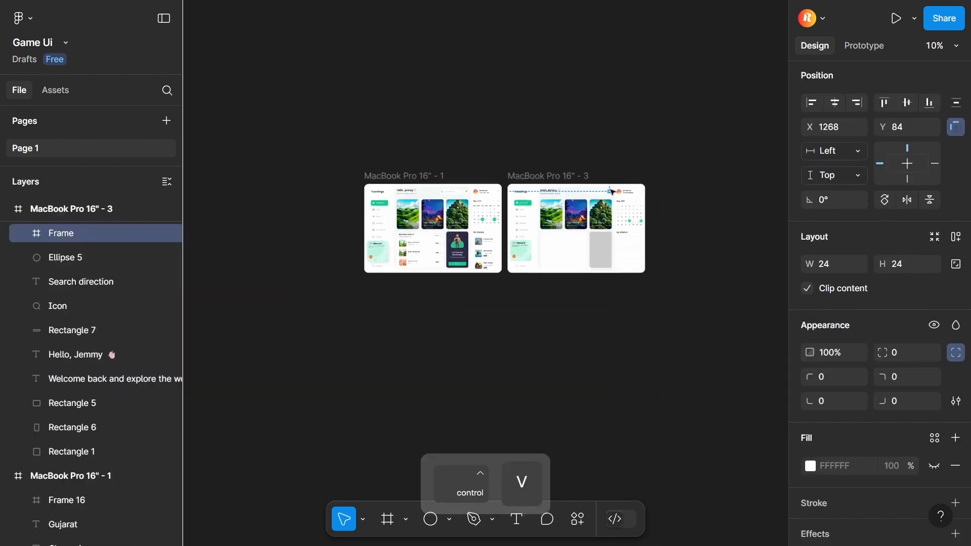
Step: Draw a 14 × 14 badge circle at the bell's upper right, at X 1285, Y 77, and fill it with orange FF8142
scroll(418, 184, "up", 8)
left_click(462, 259)
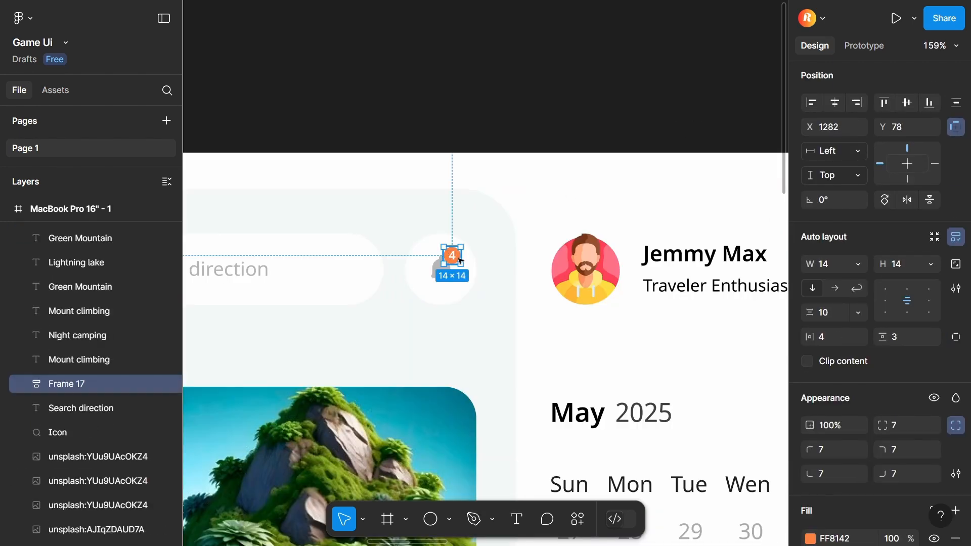
scroll(444, 255, "up", 5)
key("o")
left_click_drag(505, 285, 578, 374)
left_click_drag(551, 328, 548, 296)
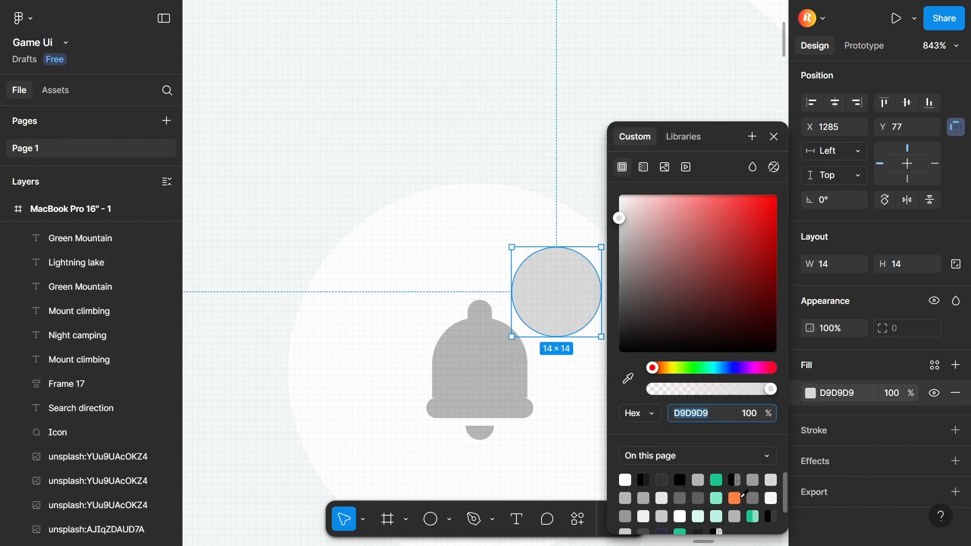
left_click(737, 497)
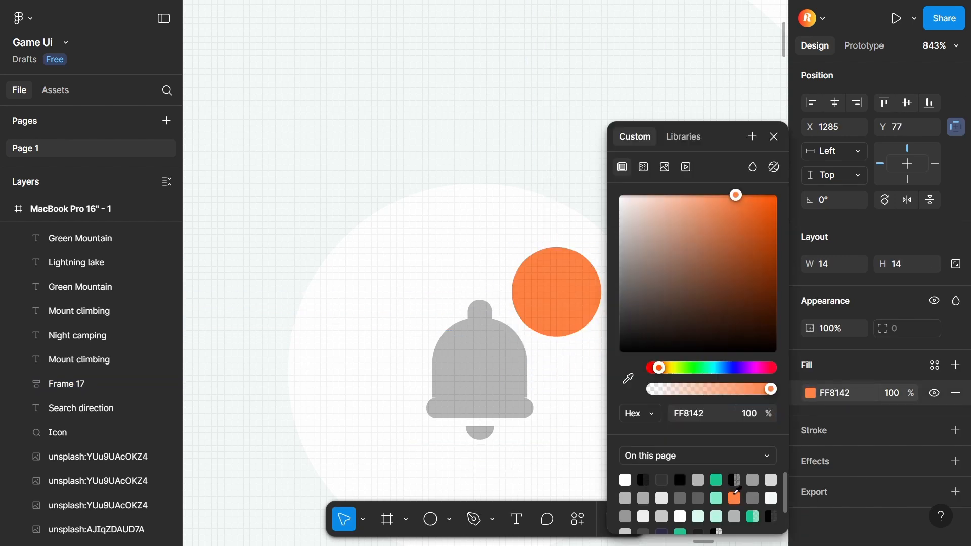
left_click(773, 136)
Step: Add a white 4 centred on the orange notification badge and select it together with the badge circle
key("t")
left_click(563, 254)
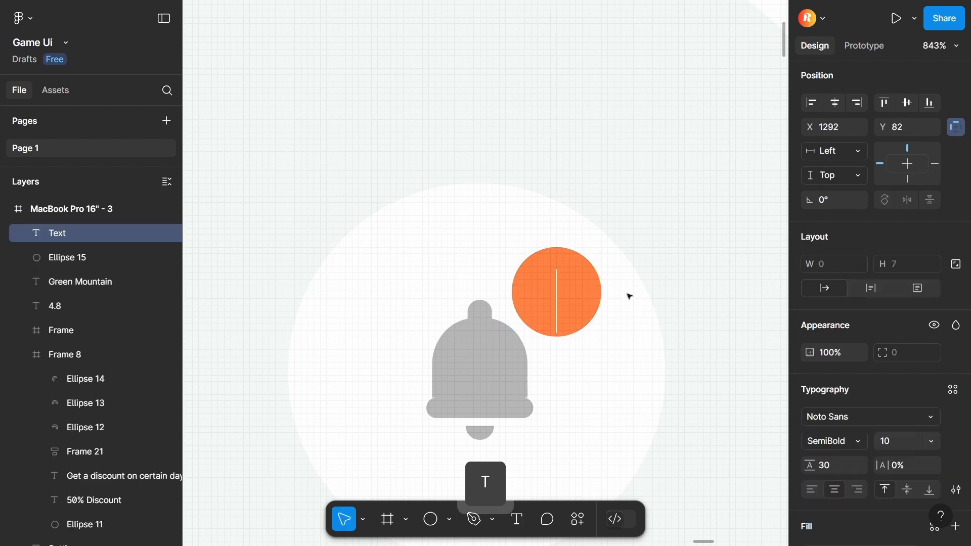
type("4")
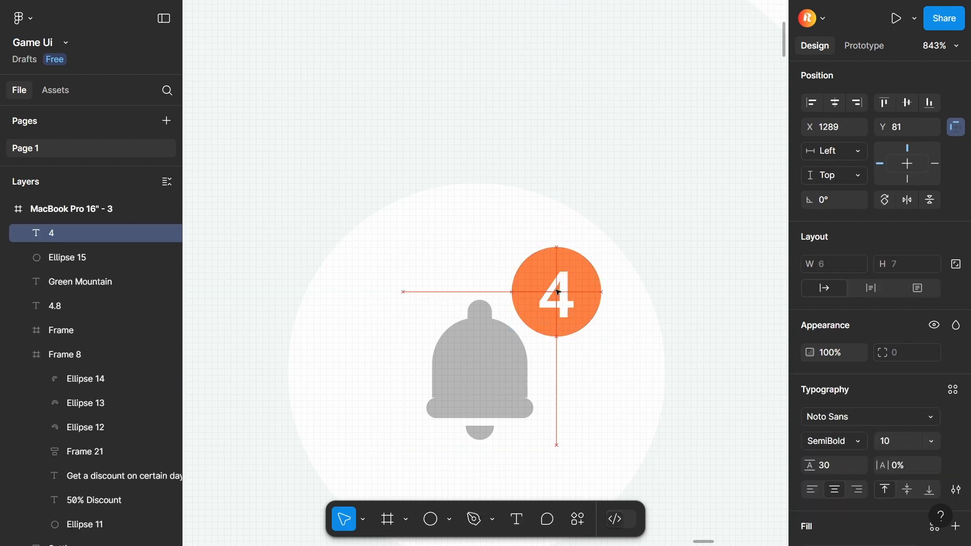
left_click(591, 283, "shift")
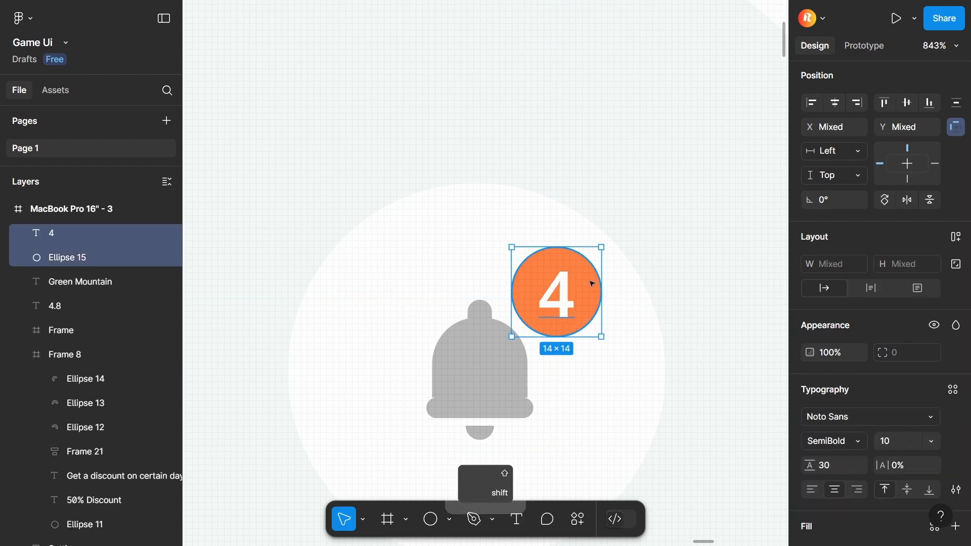
Step: Wrap the orange badge circle and its number 4 in an auto layout frame
key("shift+a")
key("Escape")
key("shift+1")
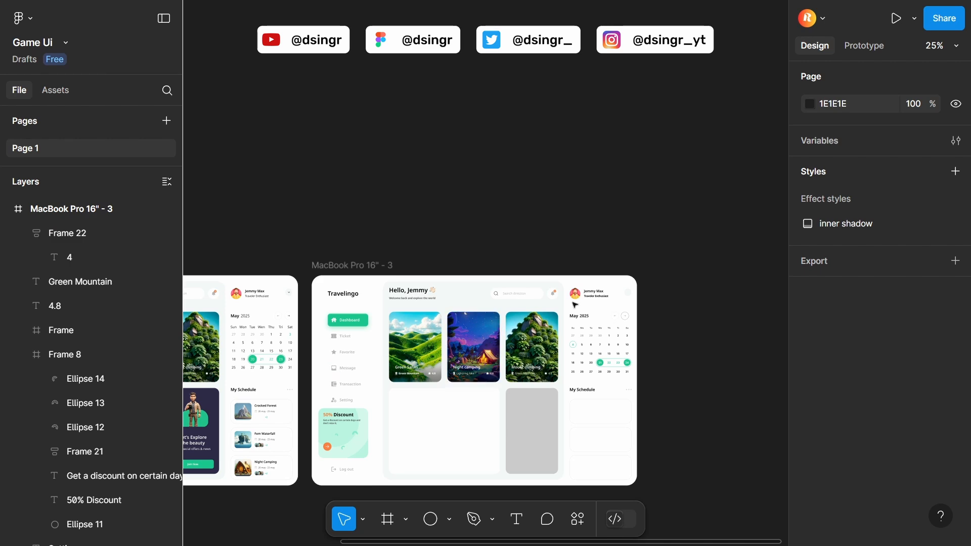
scroll(552, 290, "up", 4)
scroll(550, 288, "down", 5)
Step: Copy the "Best Destination" heading from MacBook Pro 16" - 1 into the wide white card of MacBook Pro 16" - 3
left_click_drag(458, 391, 583, 203)
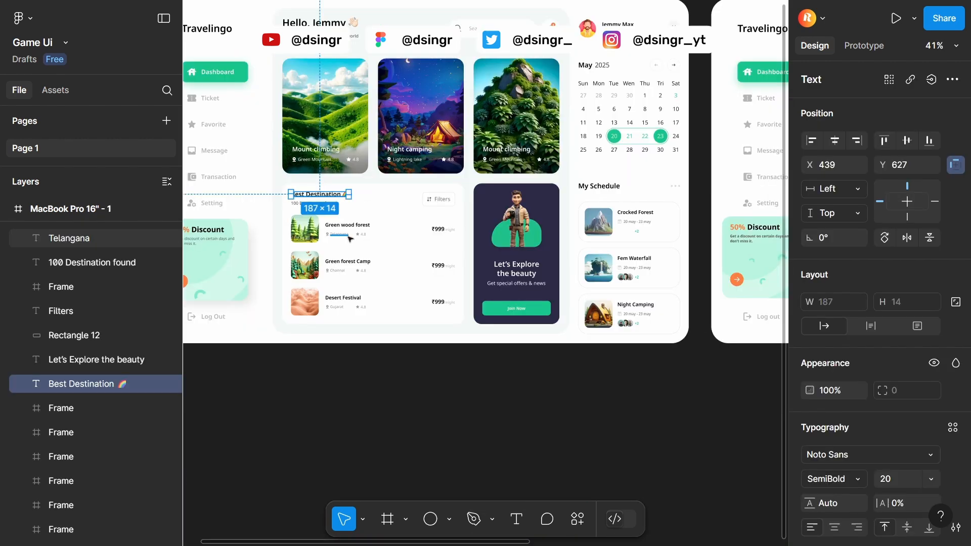
scroll(321, 207, "up", 5)
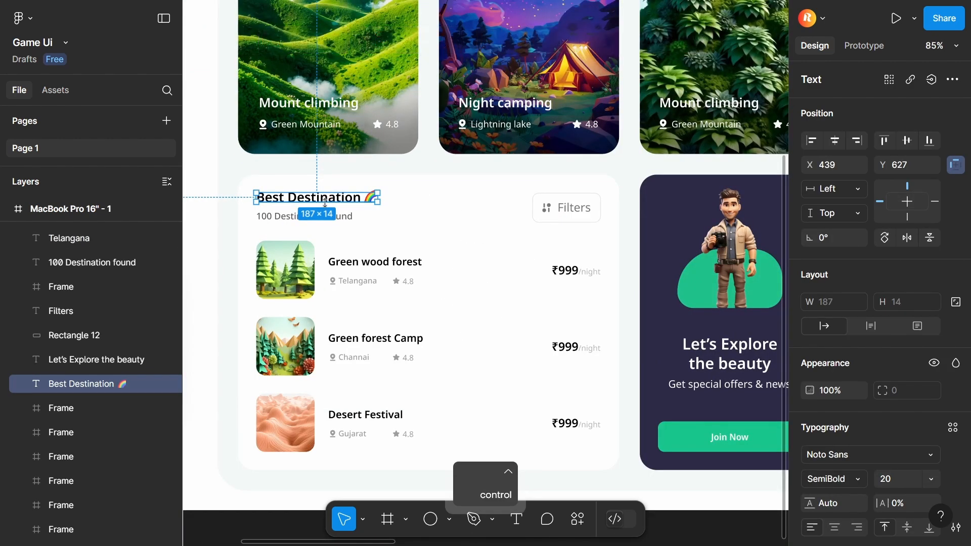
key("ctrl+c")
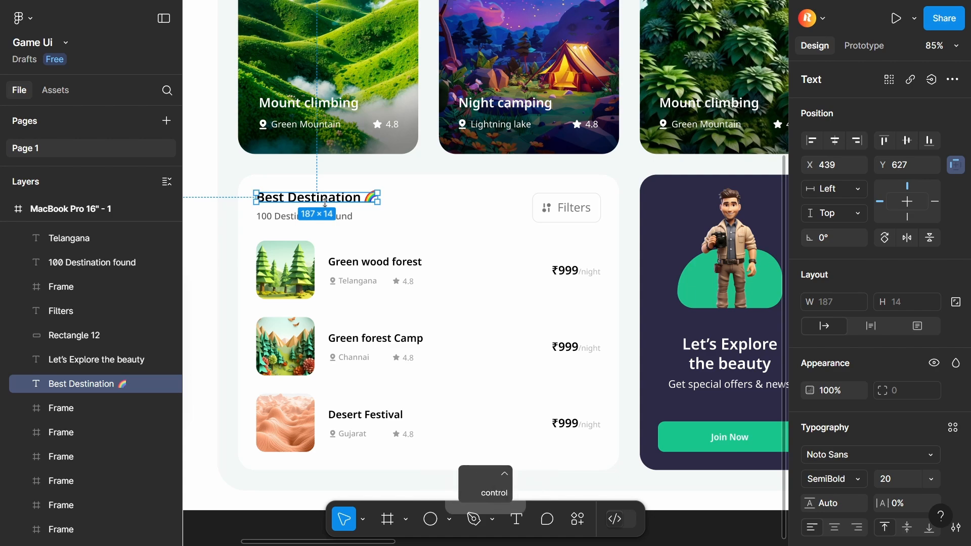
scroll(325, 202, "down", 8)
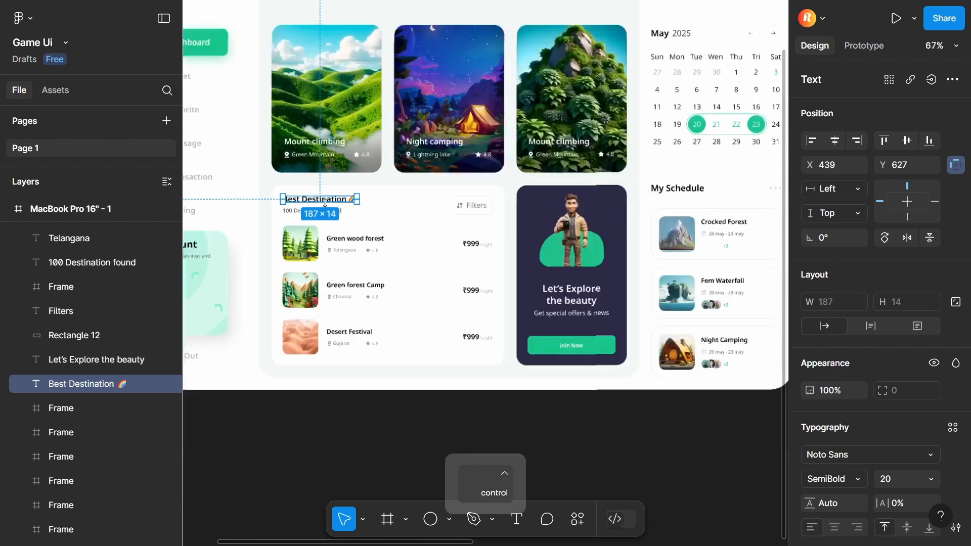
scroll(348, 227, "up", 5)
key("ctrl+v")
scroll(338, 225, "down", 2)
Step: Copy the "100 Destination found" subtitle from MacBook Pro 16" - 1 and paste it beneath the Best Destination heading in MacBook Pro 16" - 3
left_click_drag(338, 225, 583, 214)
scroll(254, 193, "up", 3)
left_click(346, 164)
scroll(309, 168, "down", 4)
scroll(587, 167, "up", 3)
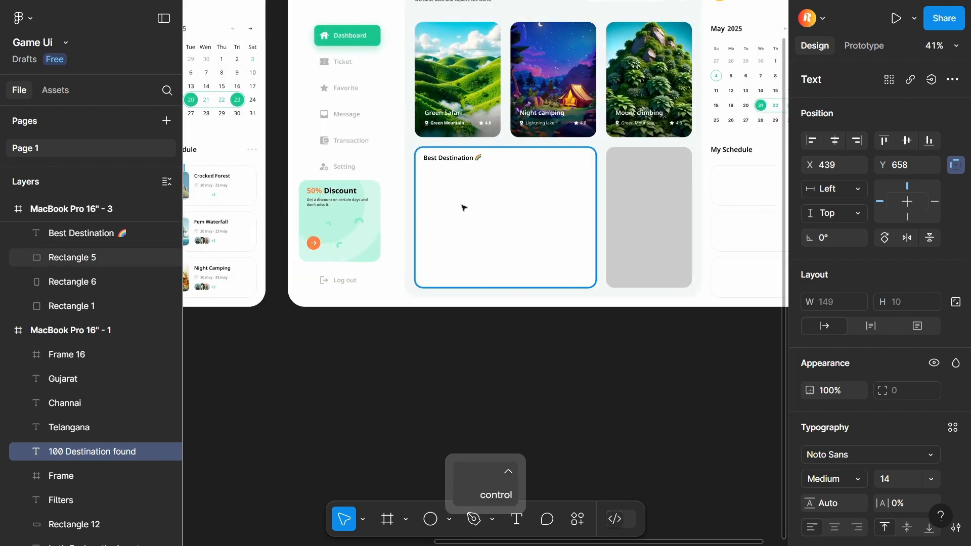
left_click(462, 206)
key("ctrl+v")
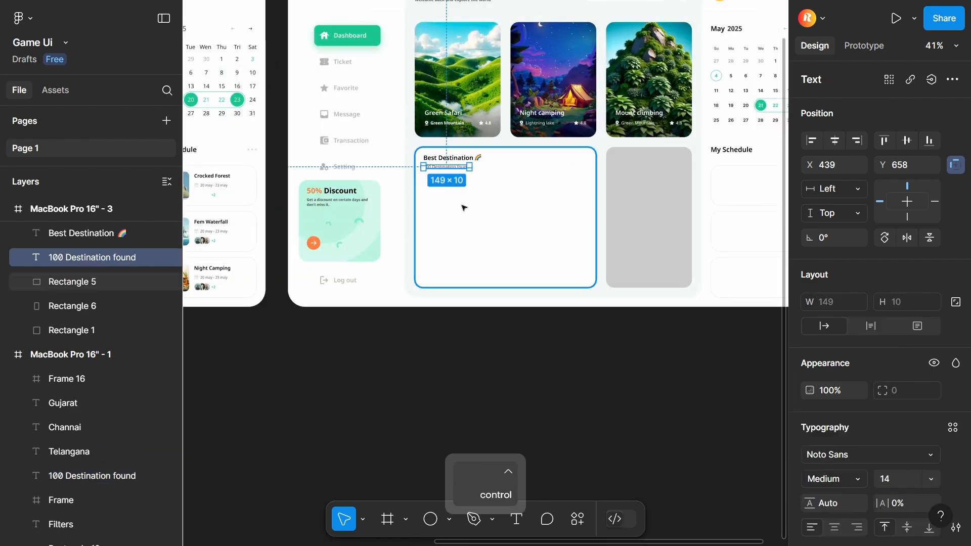
Step: Copy the 106 × 46 rounded outline of the Filters button from MacBook Pro 16" - 1 into the Best Destination card of MacBook Pro 16" - 3
scroll(463, 208, "down", 4)
scroll(238, 184, "up", 5)
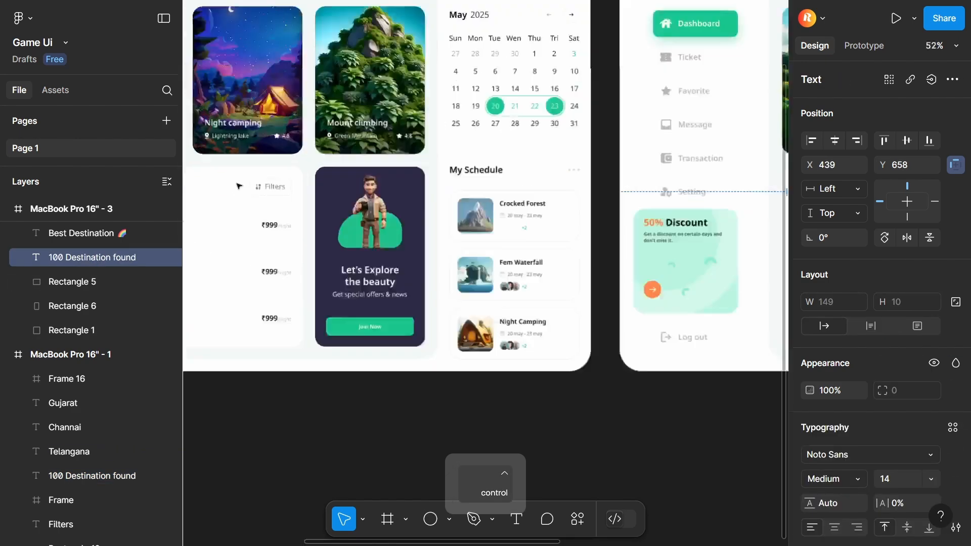
left_click(273, 191, "ctrl")
left_click(284, 197, "ctrl")
key("ctrl+c")
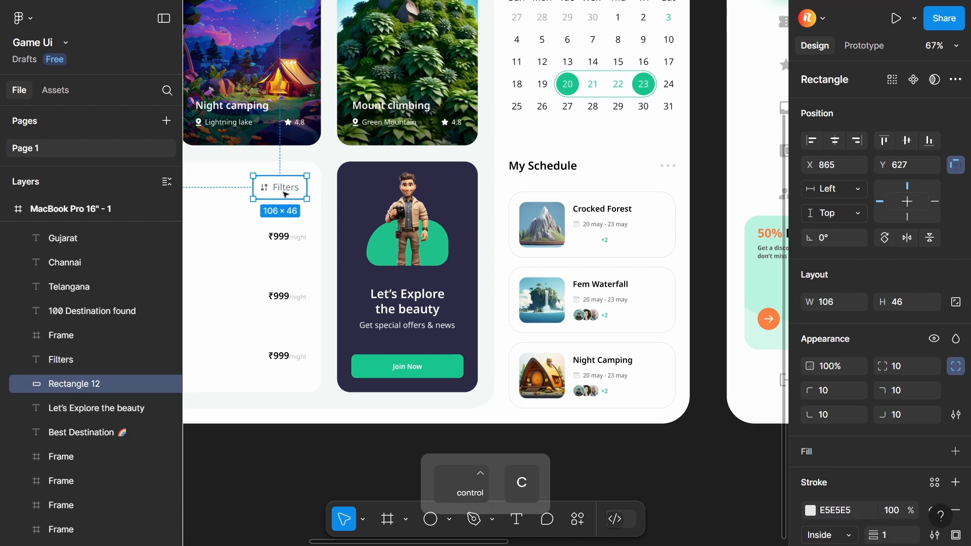
scroll(266, 190, "down", 5)
scroll(565, 196, "up", 3)
left_click(474, 201)
key("ctrl+v")
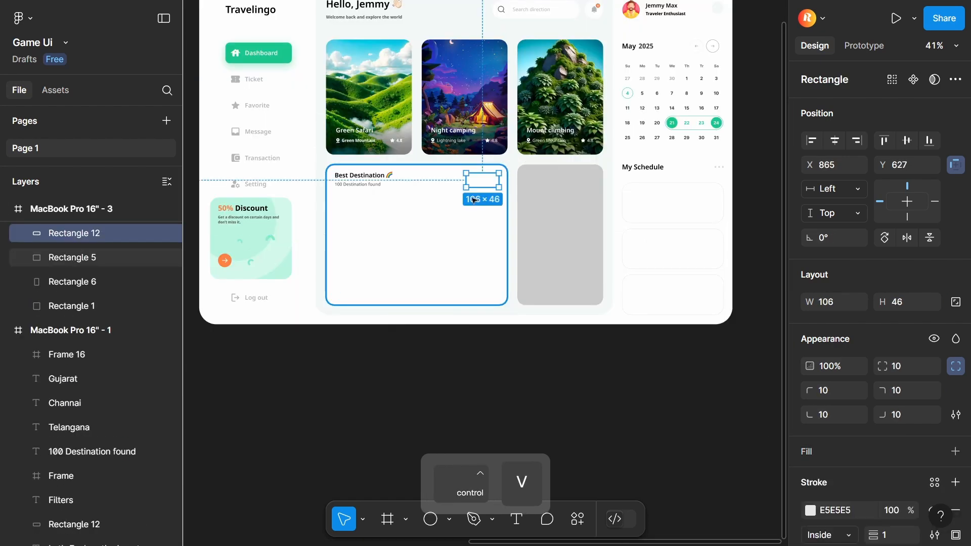
Step: Copy the filter icon and the "Filters" label from MacBook Pro 16" - 1 into the button outline in MacBook Pro 16" - 3
scroll(606, 218, "down", 6)
scroll(544, 198, "up", 8)
left_click(362, 197, "ctrl")
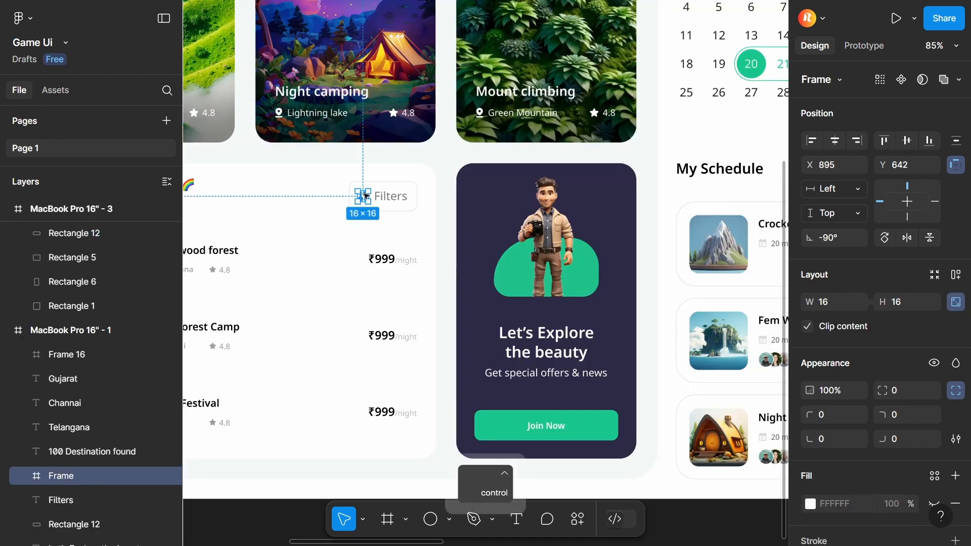
key("ctrl+c")
scroll(431, 354, "down", 6)
key("ctrl+v")
left_click(424, 320, "ctrl")
scroll(704, 334, "up", 8)
key("ctrl+v")
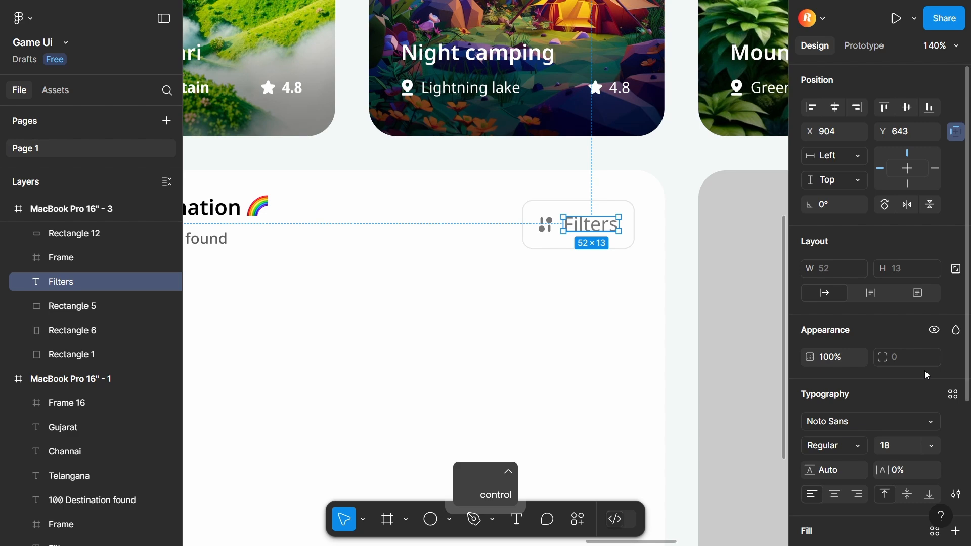
Step: Examine the typography and fill of the Filters label and the size, rotation and colour of its icon
scroll(927, 375, "down", 3)
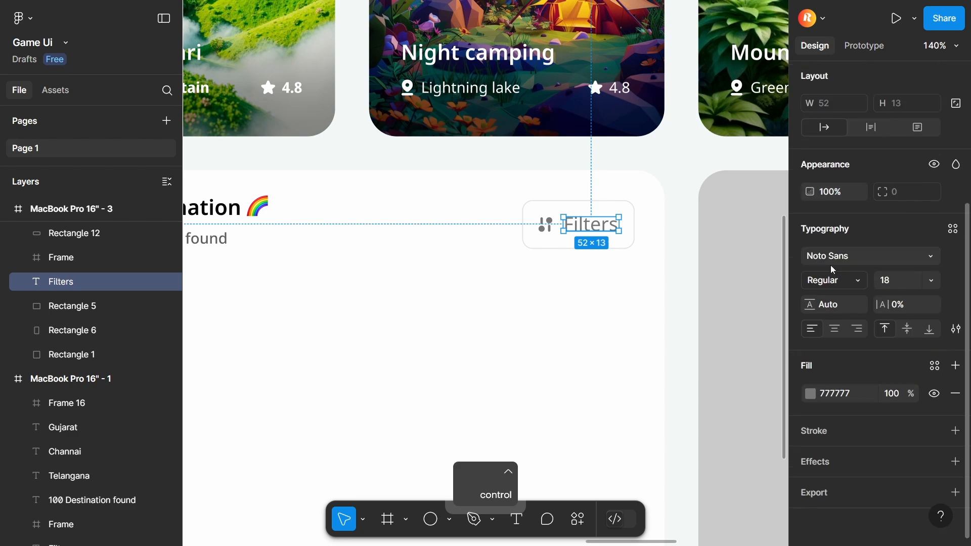
left_click(548, 230)
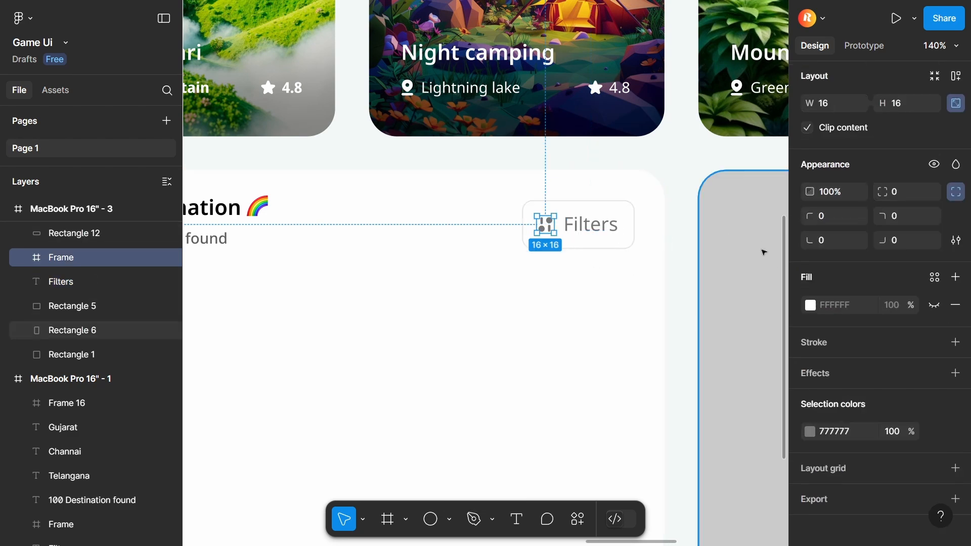
scroll(856, 225, "up", 3)
key("shift")
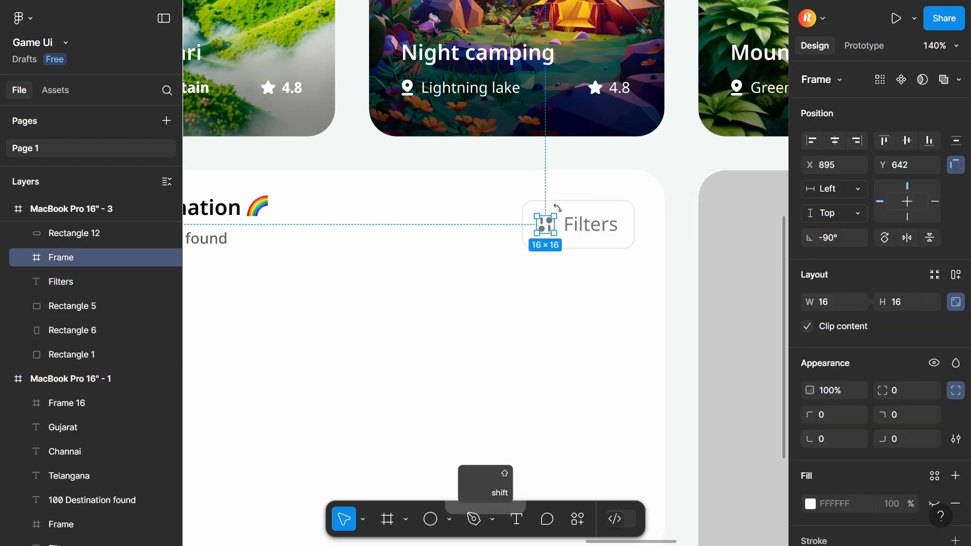
left_click_drag(563, 232, 563, 235)
key("ctrl+z")
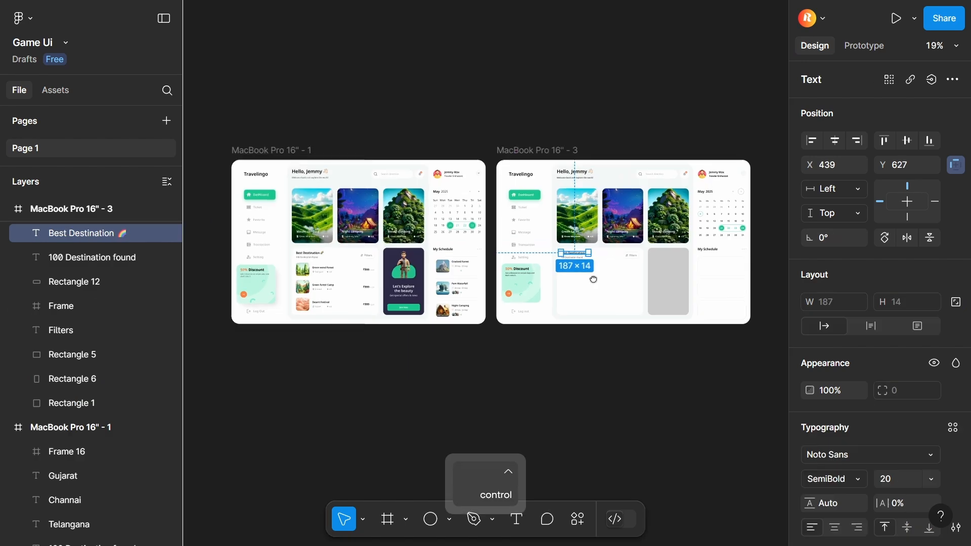
Step: Copy the 90 × 90 Green wood forest thumbnail from MacBook Pro 16" - 1 into the Best Destination card of MacBook Pro 16" - 3
left_click_drag(592, 278, 604, 276)
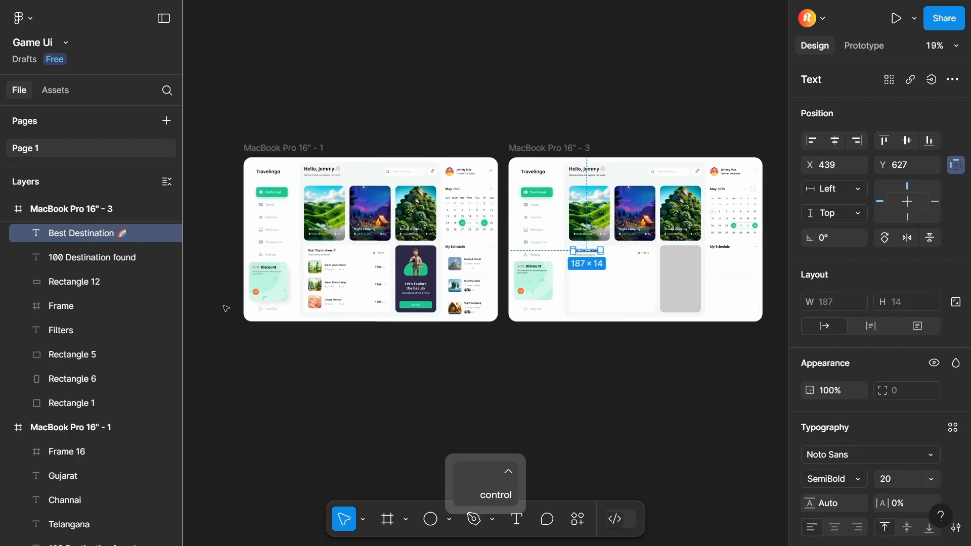
scroll(285, 265, "up", 5)
left_click(354, 261, "ctrl")
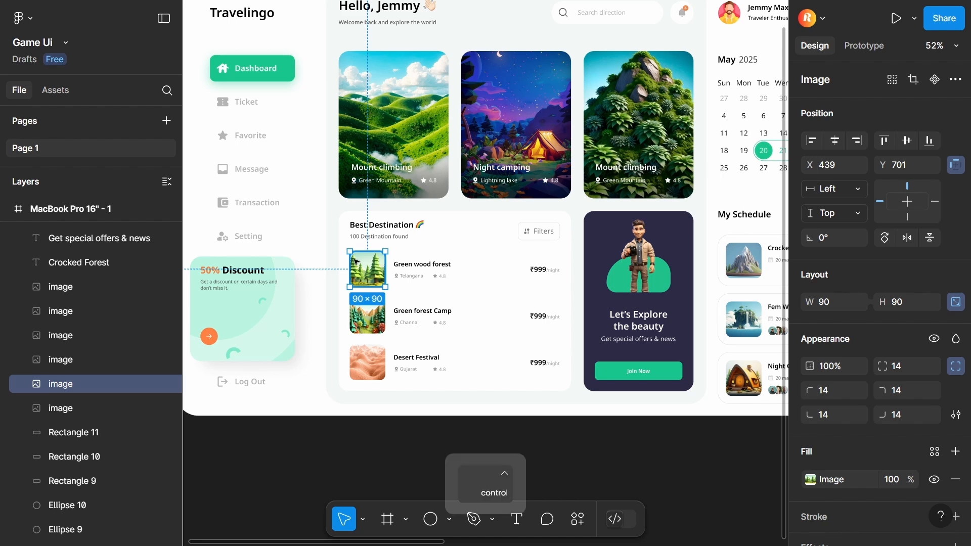
key("ctrl+c")
scroll(355, 261, "down", 5)
scroll(628, 259, "up", 4)
key("ctrl+v")
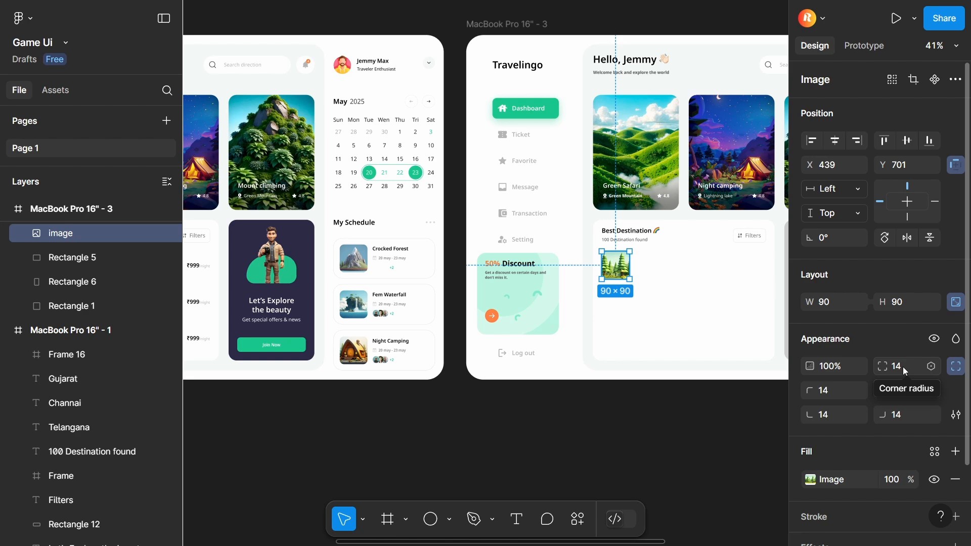
Step: Examine the position, size and typography of the Green wood forest title, its location pin and the Telangana label
scroll(706, 362, "down", 2)
scroll(401, 273, "up", 8)
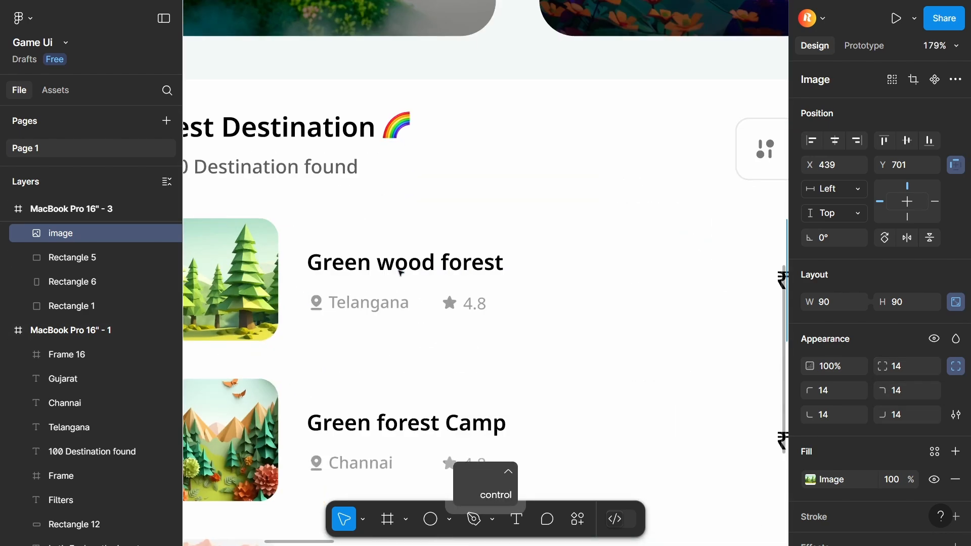
left_click(399, 273)
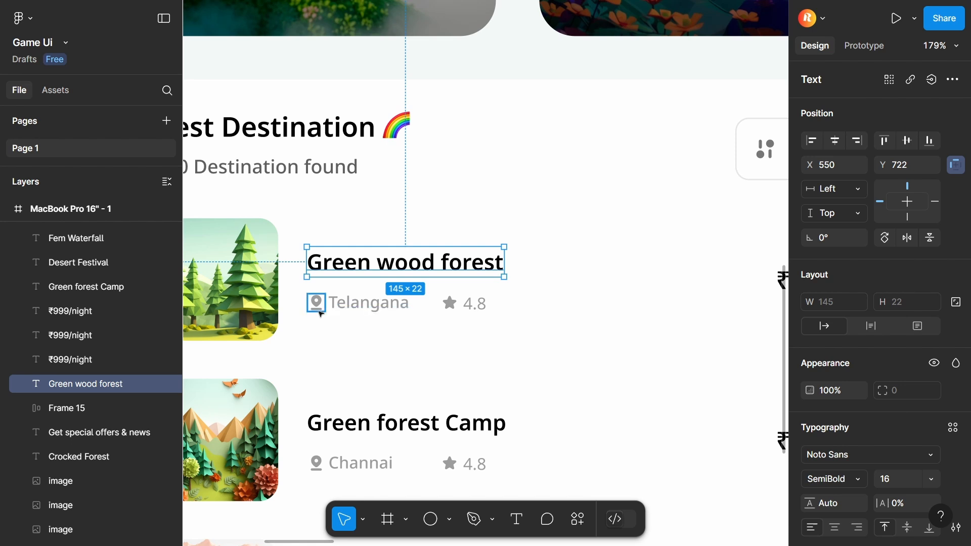
left_click(319, 310)
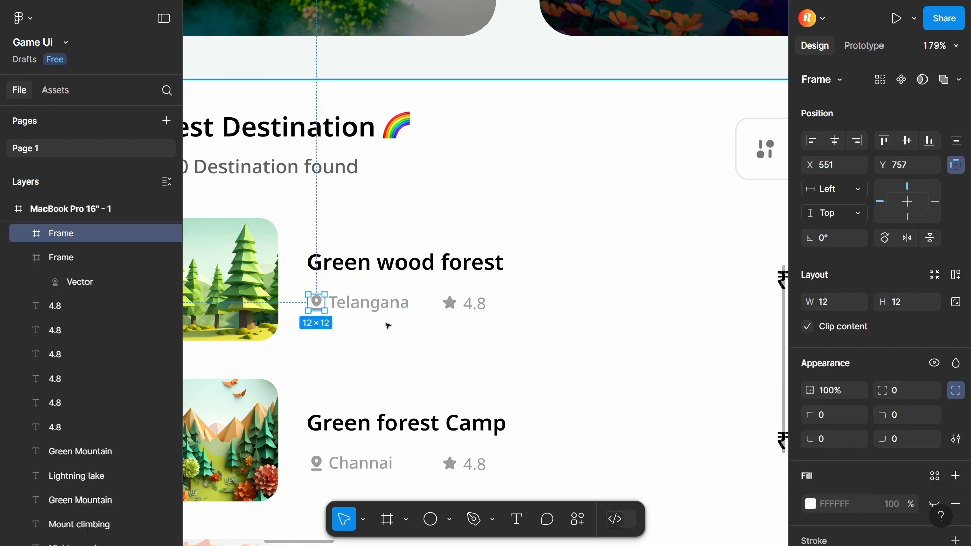
left_click(402, 308)
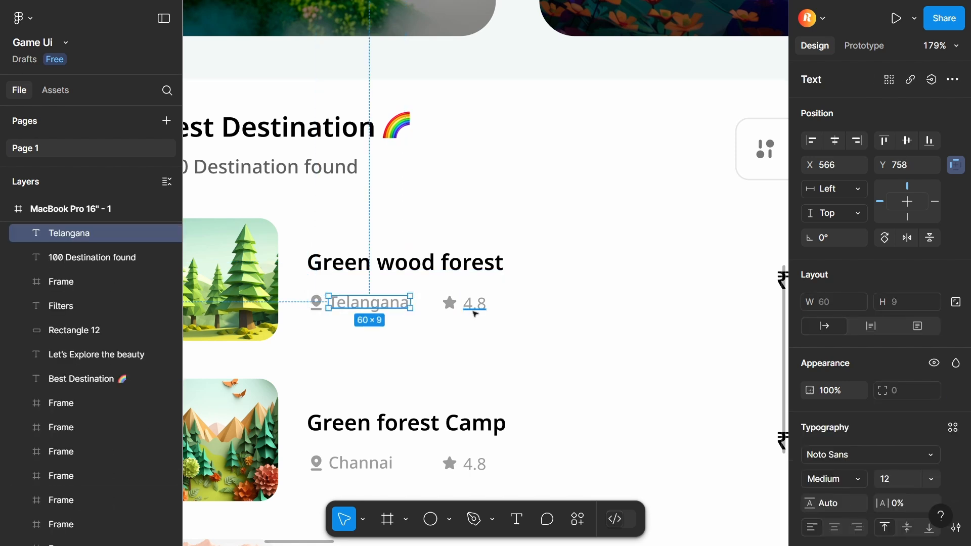
Step: Copy the Green wood forest title, location, star rating and price from MacBook Pro 16" - 1 beside the thumbnail in MacBook Pro 16" - 3
left_click(488, 307)
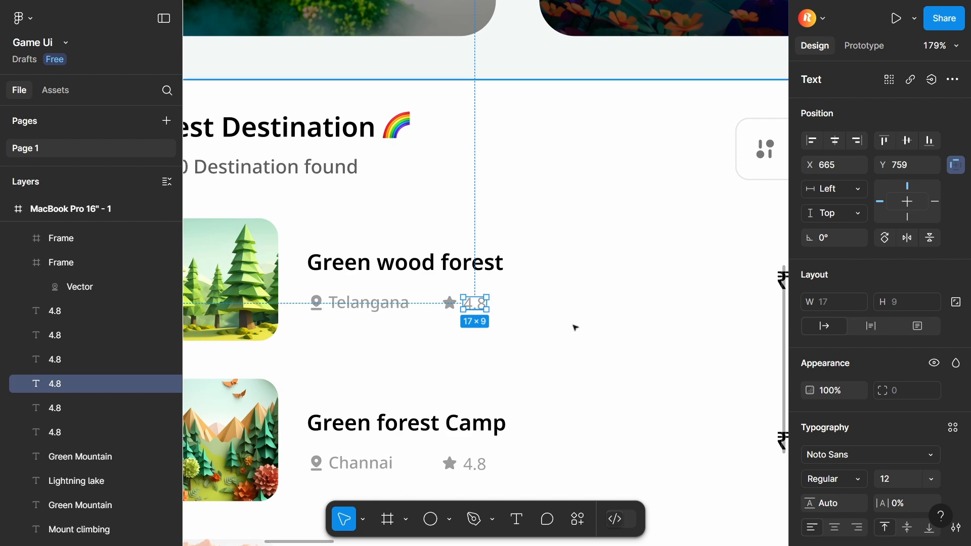
scroll(607, 303, "right", 5)
scroll(314, 284, "up", 3)
left_click(466, 285, "shift")
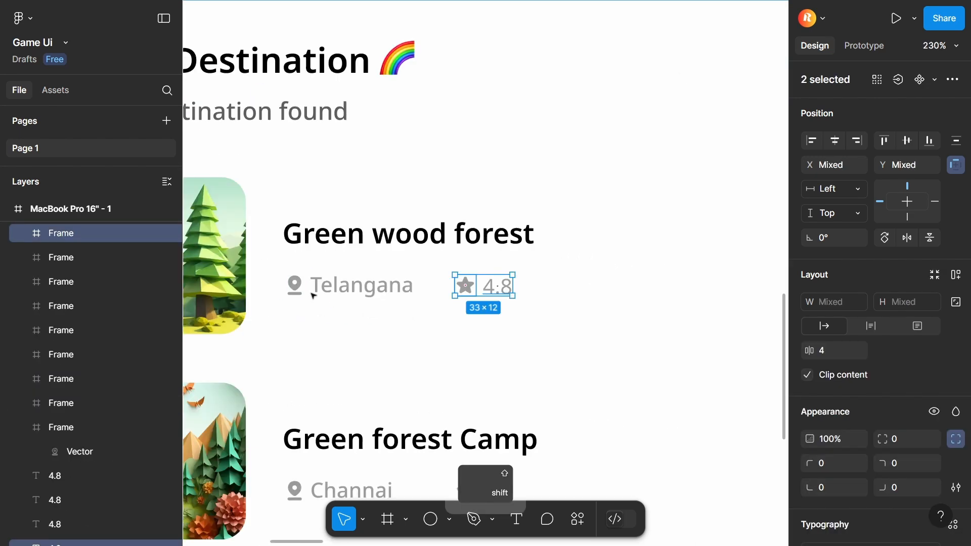
left_click(314, 284, "shift")
left_click(294, 286, "shift")
left_click(312, 244, "shift")
scroll(312, 244, "down", 10)
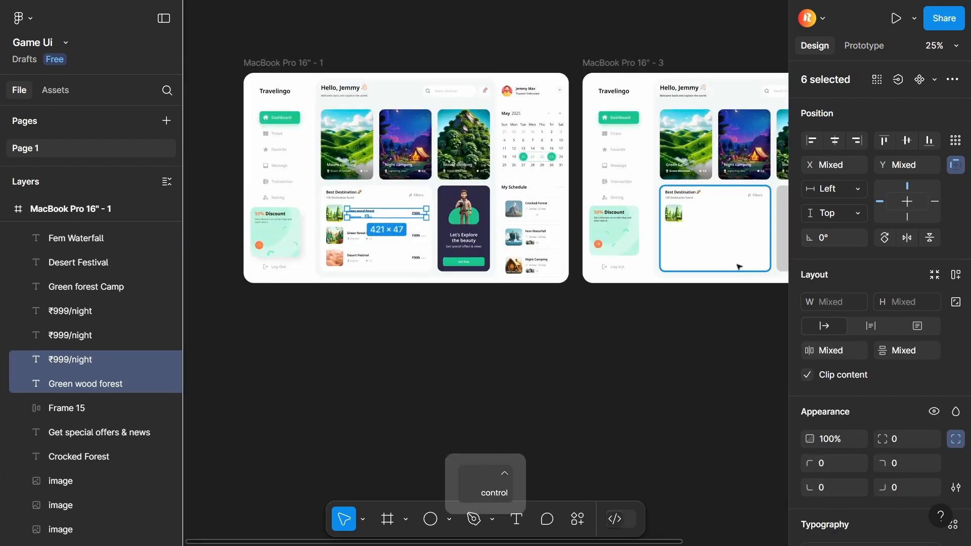
scroll(422, 227, "up", 5)
scroll(423, 227, "down", 4)
Step: Copy the Green forest Camp row with its thumbnail, title, location, rating and price into the Best Destination card of MacBook Pro 16" - 3
left_click(423, 227, "ctrl")
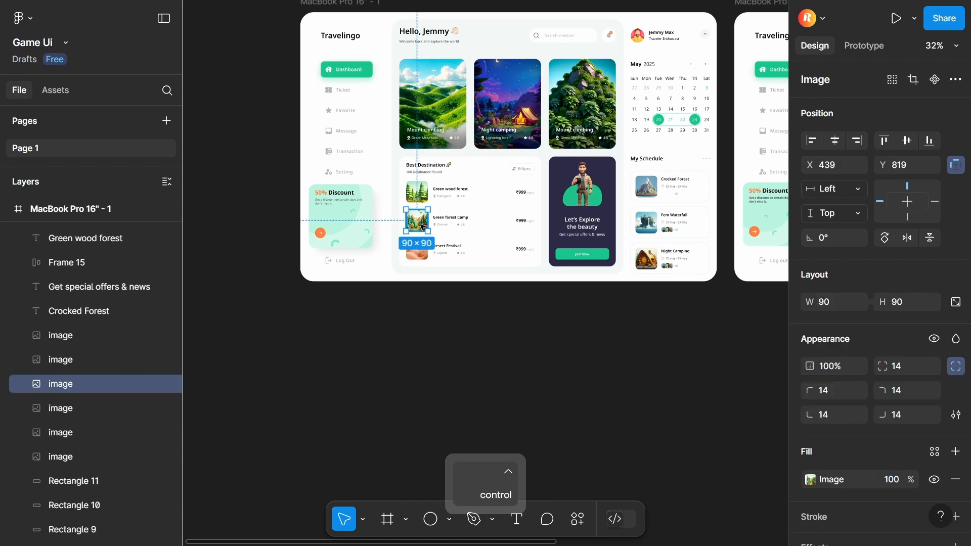
scroll(423, 227, "up", 2)
left_click(456, 229, "shift")
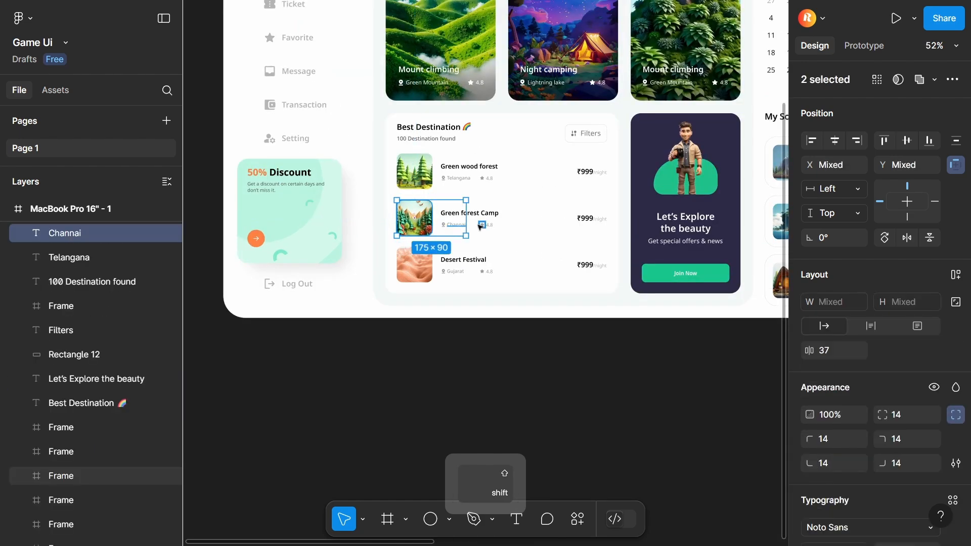
scroll(479, 227, "up", 4)
left_click(384, 222, "shift")
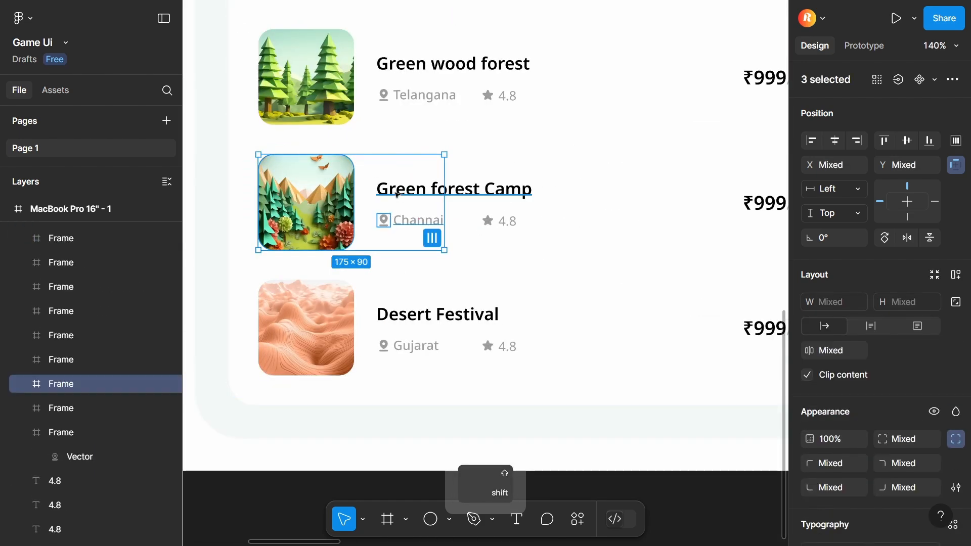
left_click(445, 190, "shift")
scroll(628, 233, "right", 4)
left_click(312, 237, "shift")
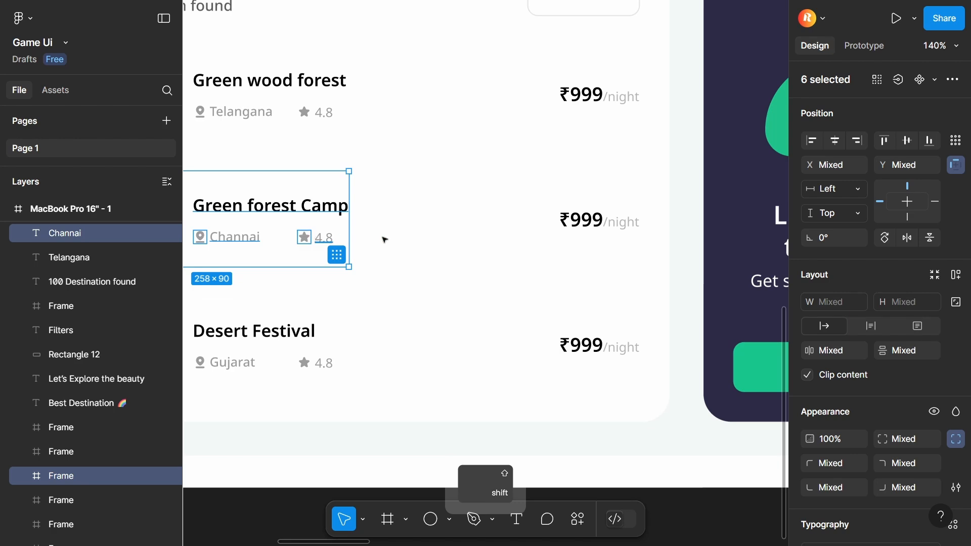
left_click(597, 222, "shift")
scroll(607, 230, "down", 6)
left_click(610, 324)
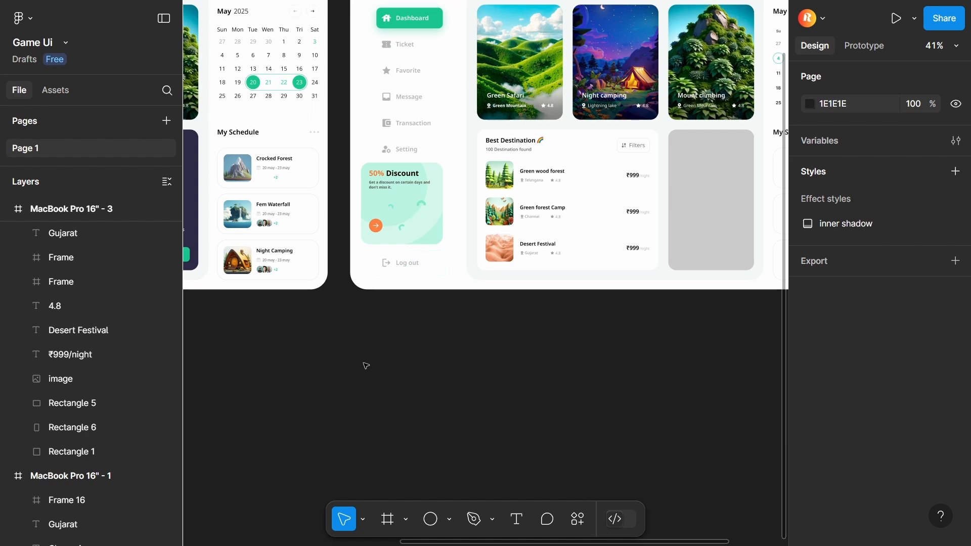
Step: Fill the promo card rectangle in MacBook Pro 16" - 3 with 2C2946, matching the card in MacBook Pro 16" - 1
left_click_drag(364, 364, 595, 383)
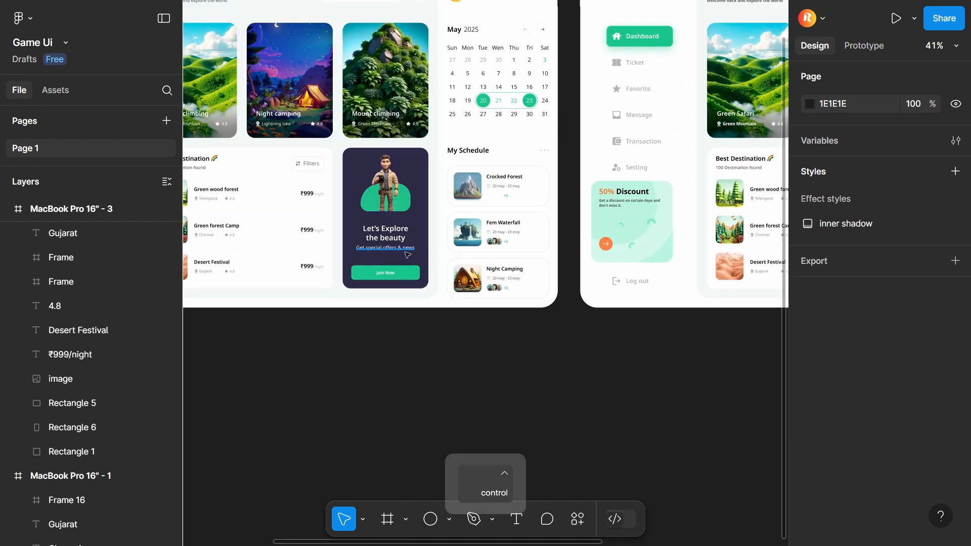
scroll(402, 251, "up", 5)
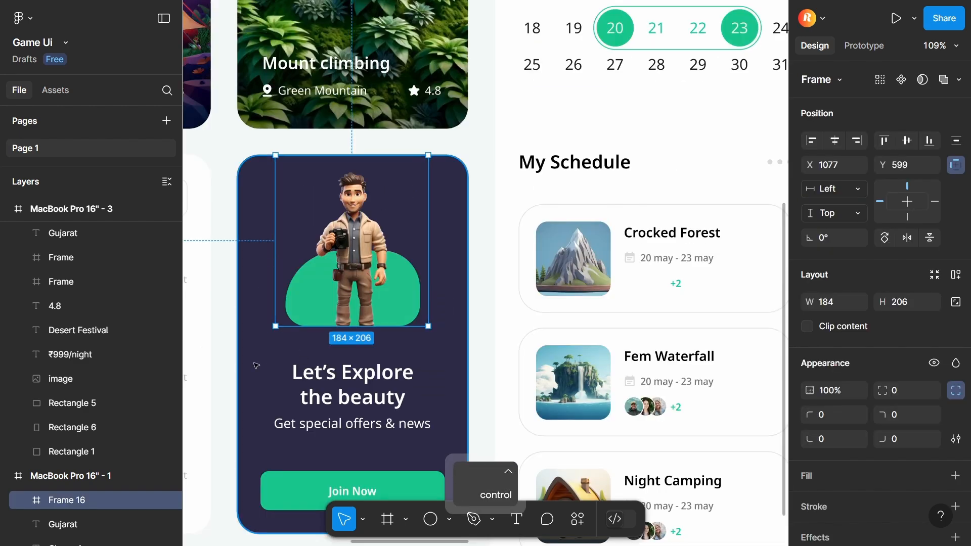
left_click(445, 445, "ctrl")
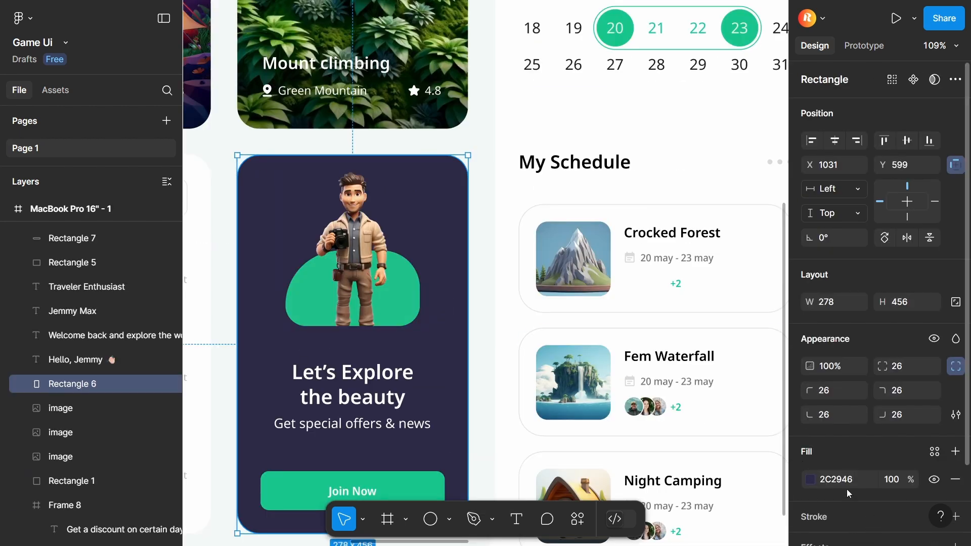
scroll(405, 255, "down", 5)
Step: Copy the 162 × 91 green rounded shape from Frame 16 in MacBook Pro 16" - 1 into the promo card of MacBook Pro 16" - 3
left_click(390, 276)
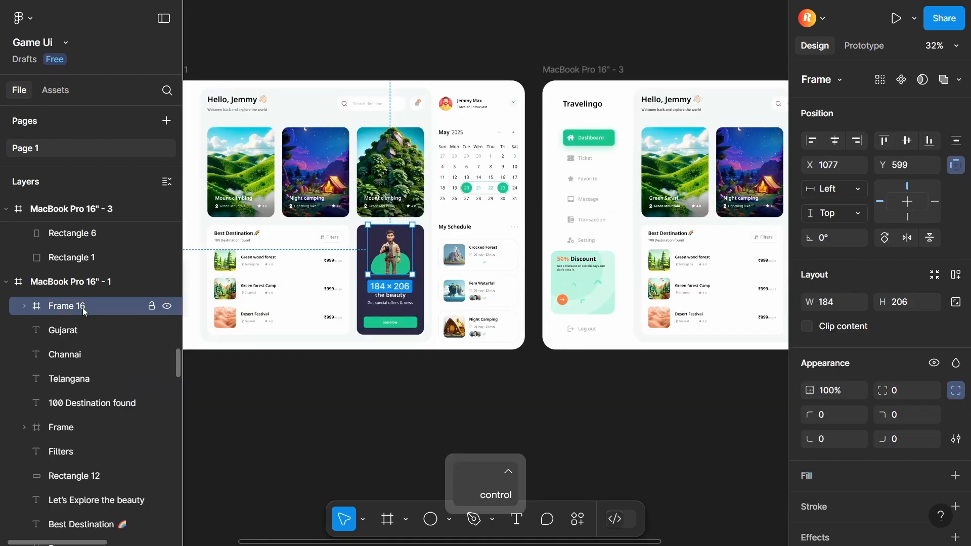
left_click(26, 307)
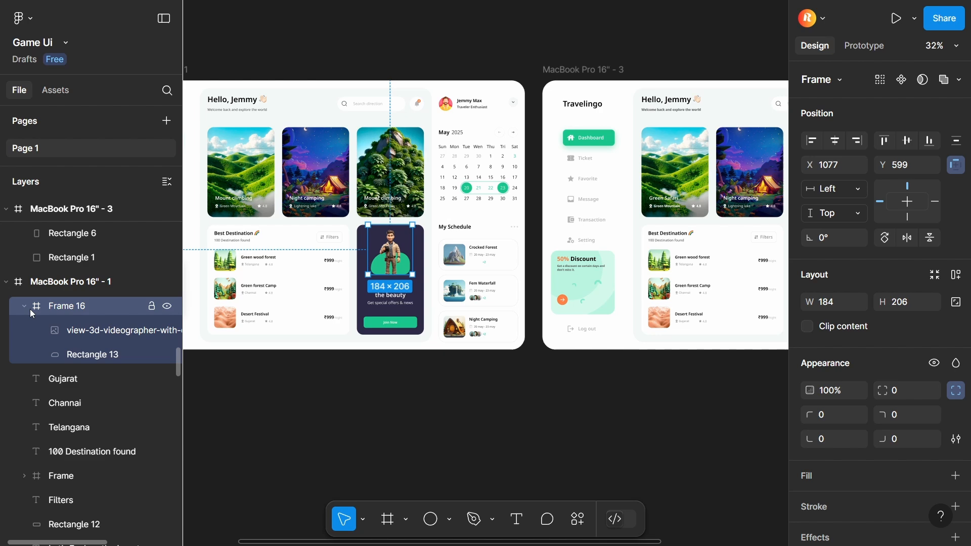
left_click(71, 353)
scroll(187, 395, "right", 5)
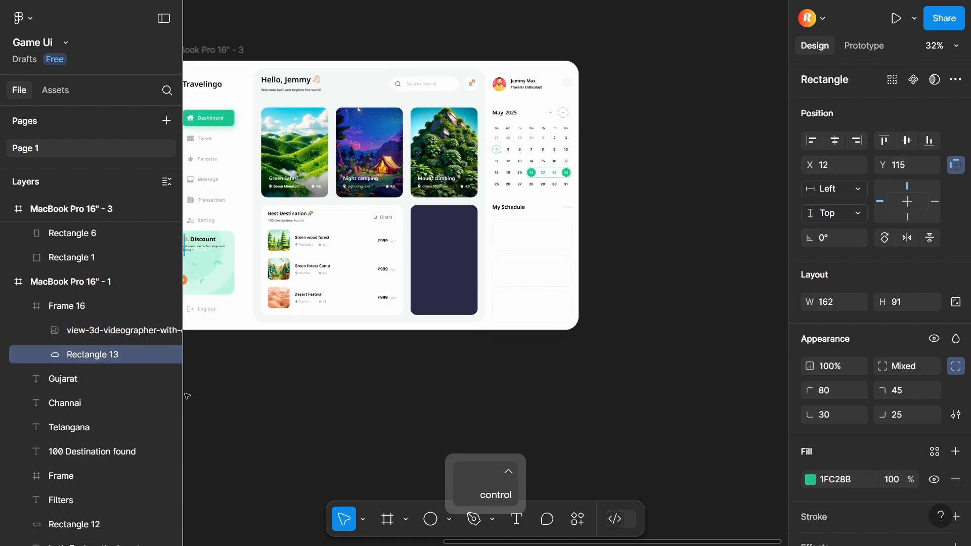
left_click(394, 325)
key("ctrl+v")
Step: Copy the 184 × 206 3D videographer image from MacBook Pro 16" - 1 over the green shape in MacBook Pro 16" - 3
scroll(502, 241, "down", 3)
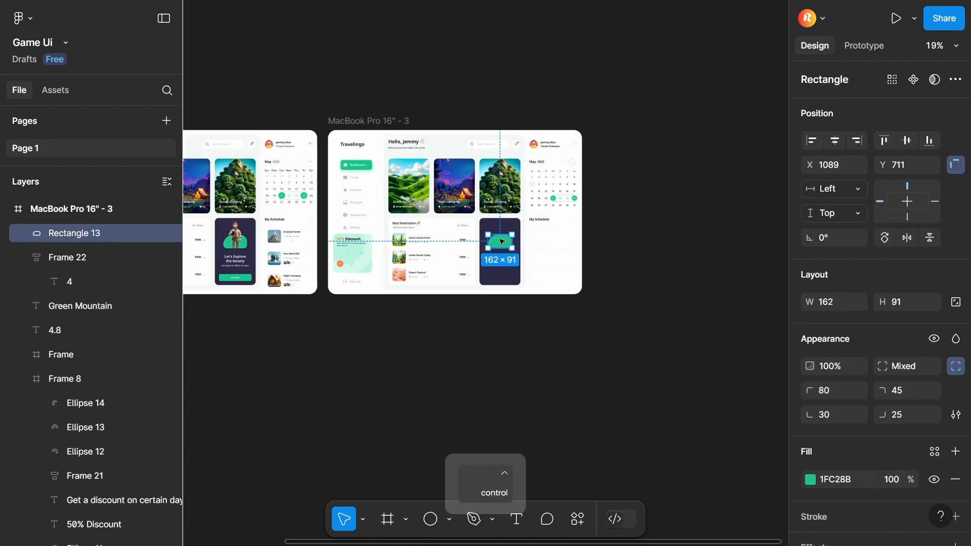
scroll(245, 238, "up", 5)
left_click(244, 238, "ctrl")
scroll(406, 304, "down", 5)
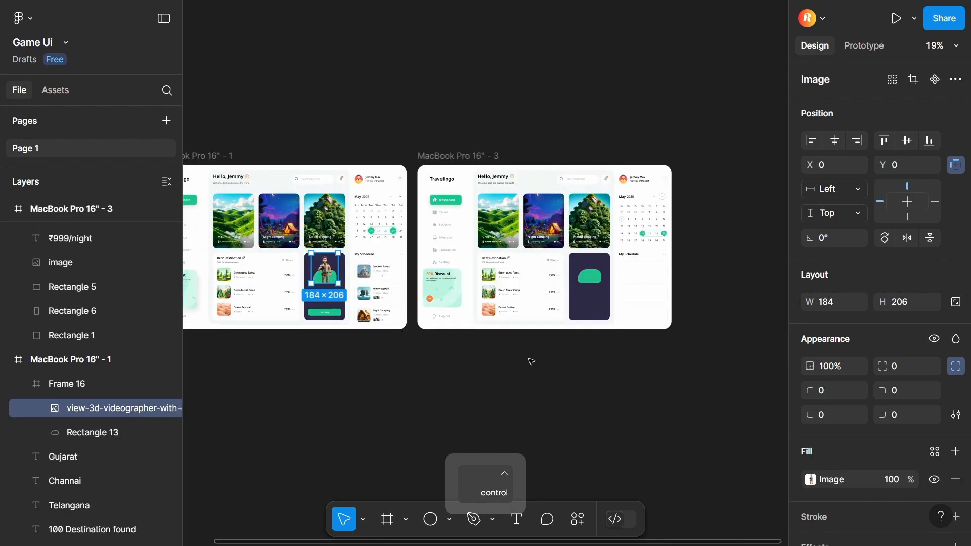
scroll(510, 344, "right", 3)
left_click(490, 325)
Step: Copy the "Let's Explore the beauty" heading and "Get special offers & news" line into the promo card of MacBook Pro 16" - 3
scroll(297, 298, "up", 6)
left_click(308, 269)
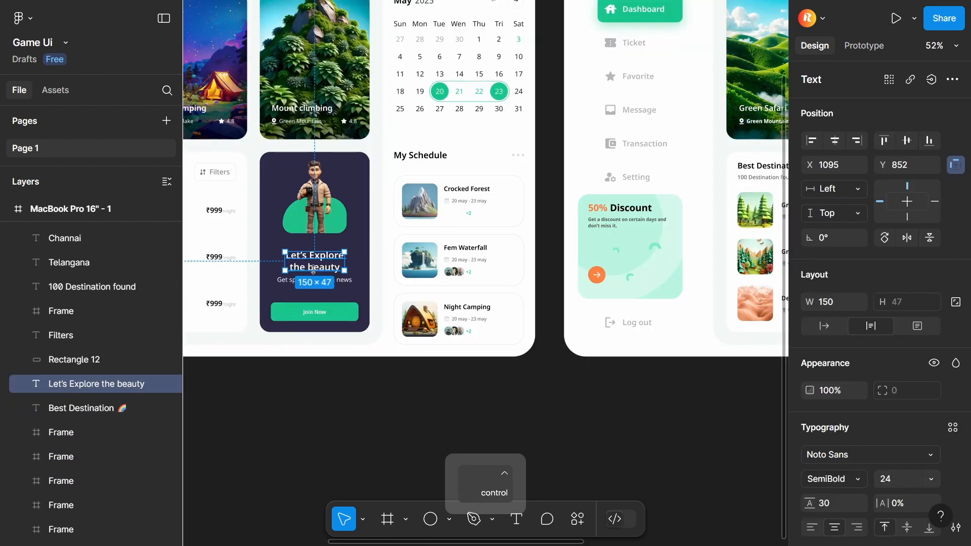
key("ctrl+c")
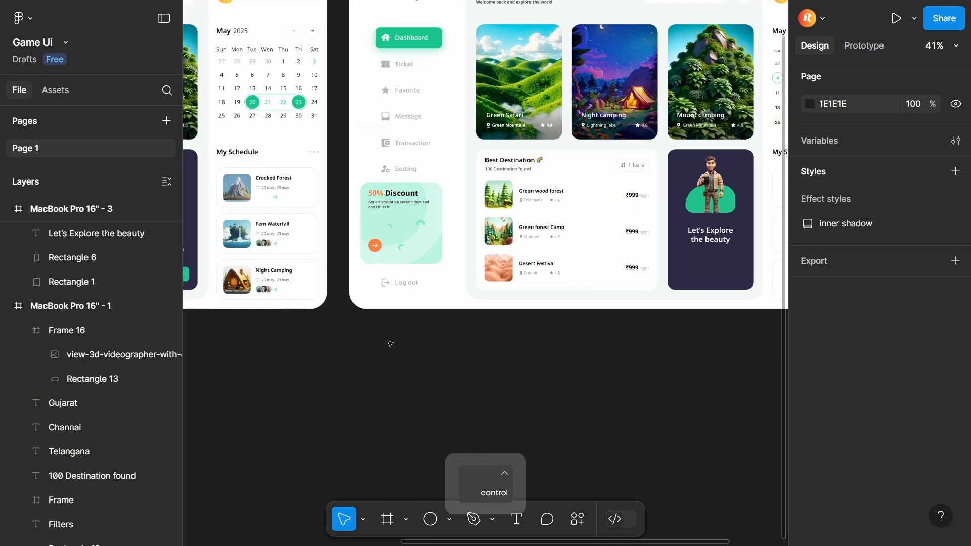
scroll(312, 291, "down", 2)
scroll(312, 291, "left", 3)
left_click(374, 283)
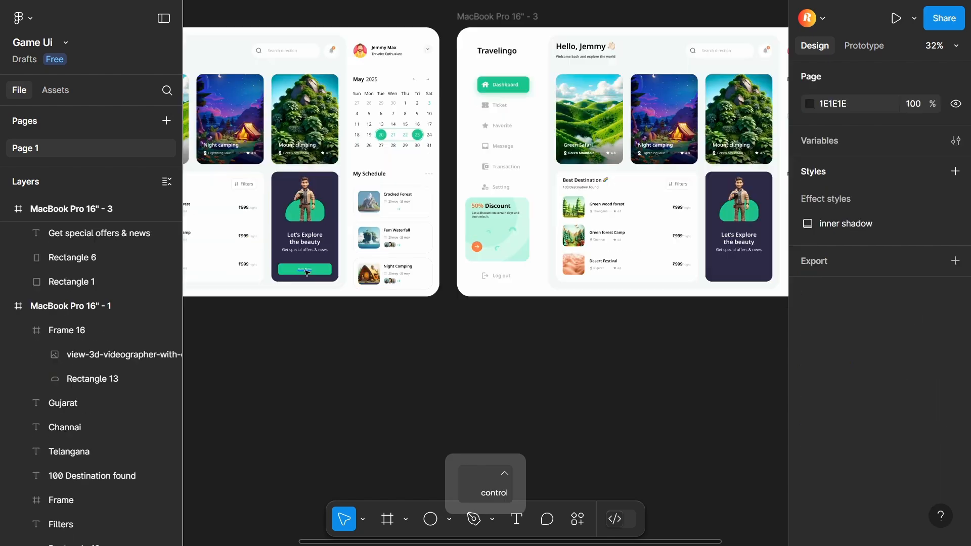
Step: Draw a 222 × 47 rectangle on the empty canvas below MacBook Pro 16" - 1, matching the size of its Join Now button
scroll(306, 269, "up", 5)
left_click(333, 267)
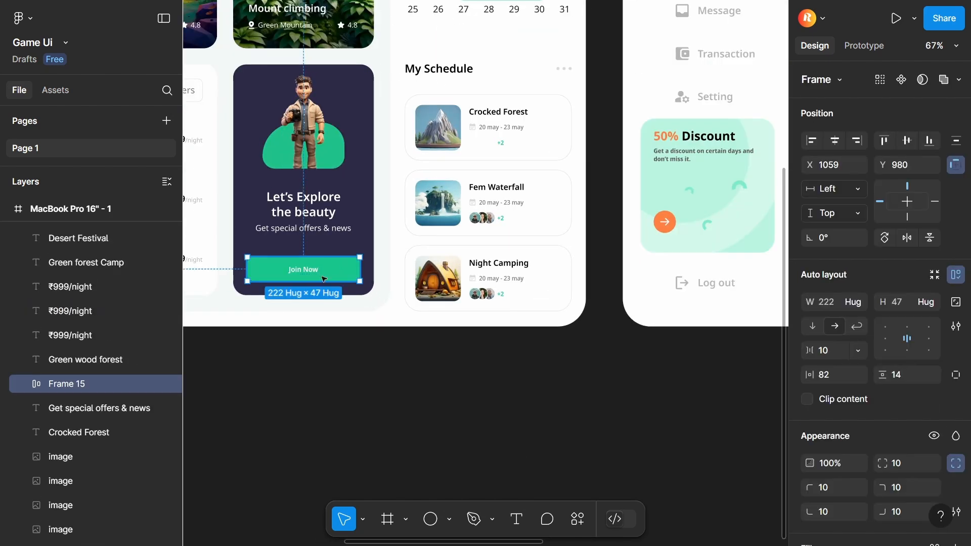
key("f")
key("r")
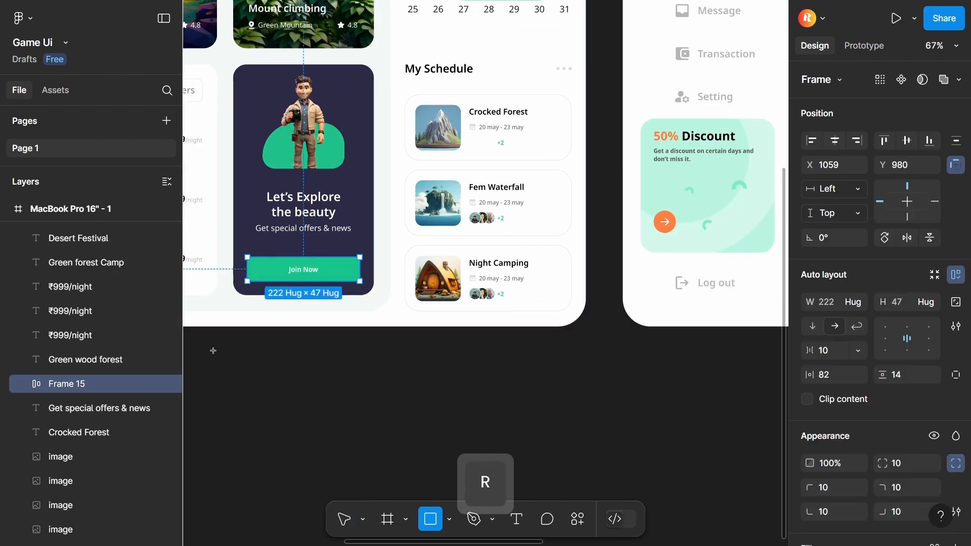
mouse_move(234, 346)
left_mouse_down()
mouse_move(358, 375)
mouse_move(246, 358)
left_mouse_up()
left_click(304, 269)
left_click(235, 358)
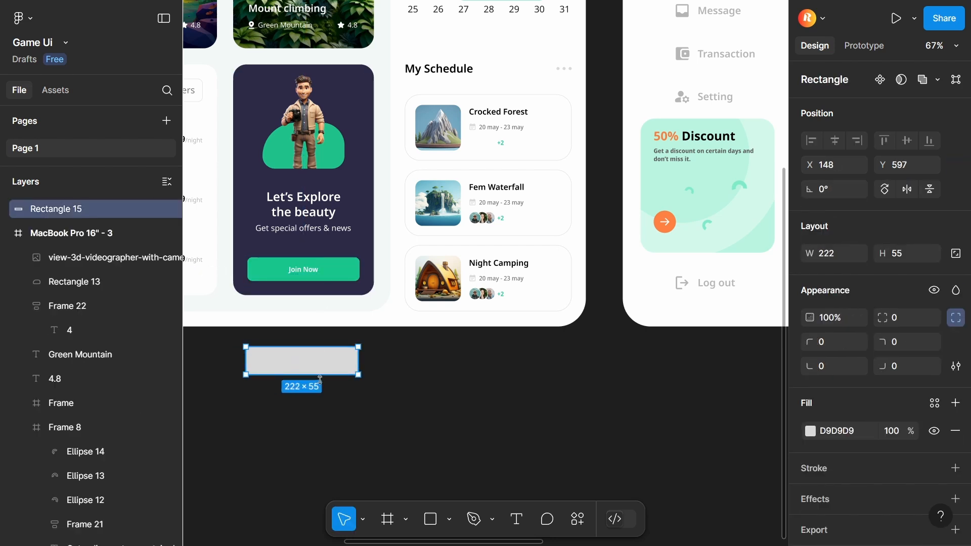
left_click(304, 269)
left_click(265, 357)
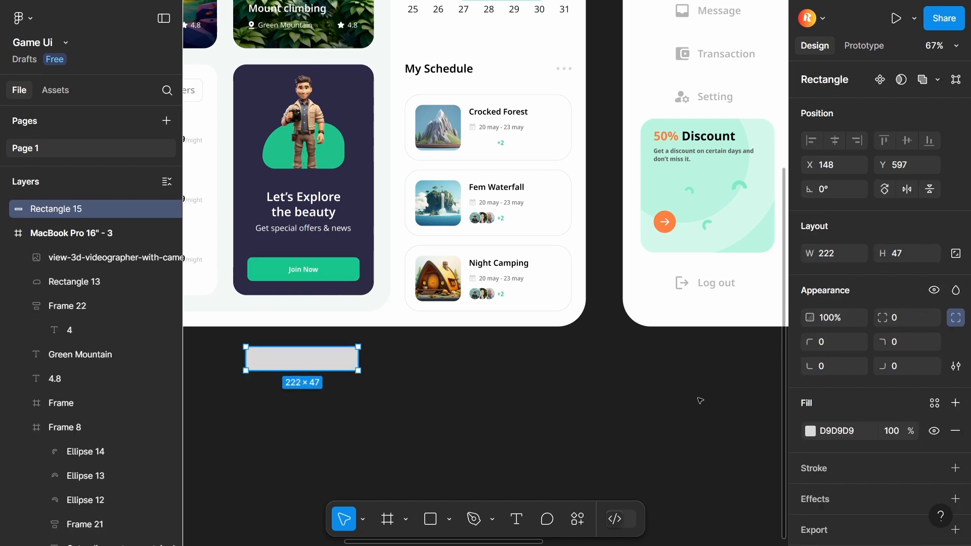
Step: Build an auto-layout "Join now" button with 17C58B fill and corner radius 10, and place it in the promo card at X 1059, Y 980
key("shift+a")
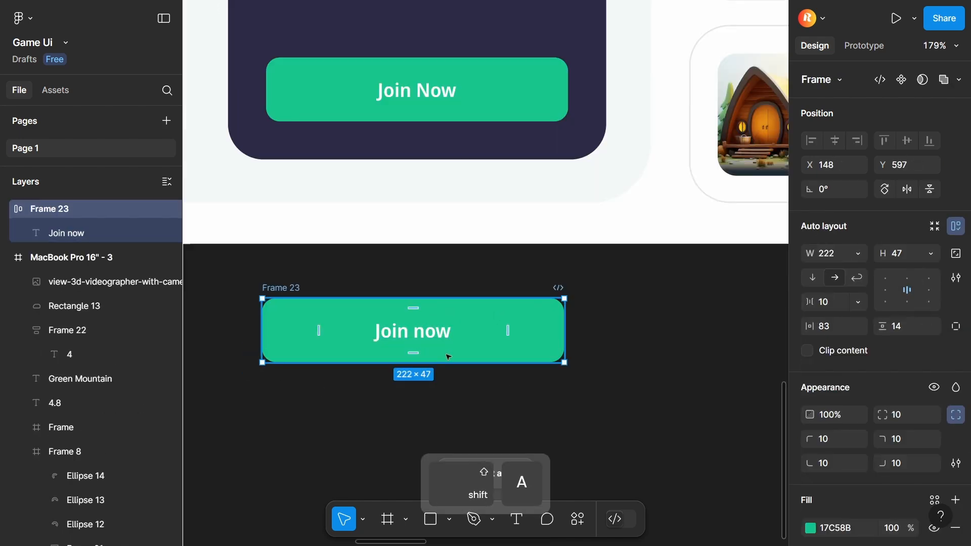
scroll(392, 335, "down", 5)
left_click_drag(372, 316, 526, 251)
scroll(528, 250, "up", 5)
key("alt")
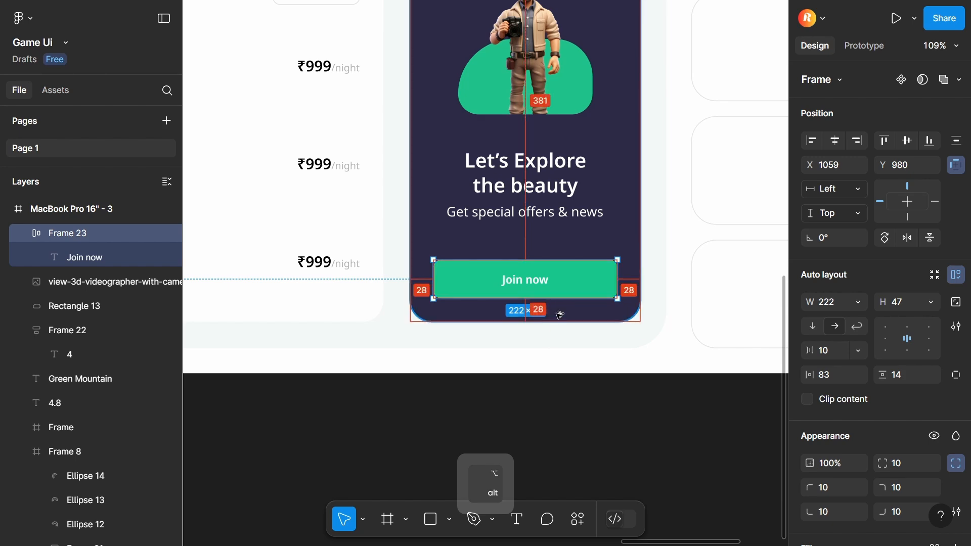
Step: Copy the Crocked Forest thumbnail, title, calendar icon and date into the first My Schedule card of MacBook Pro 16" - 3
scroll(561, 273, "down", 5)
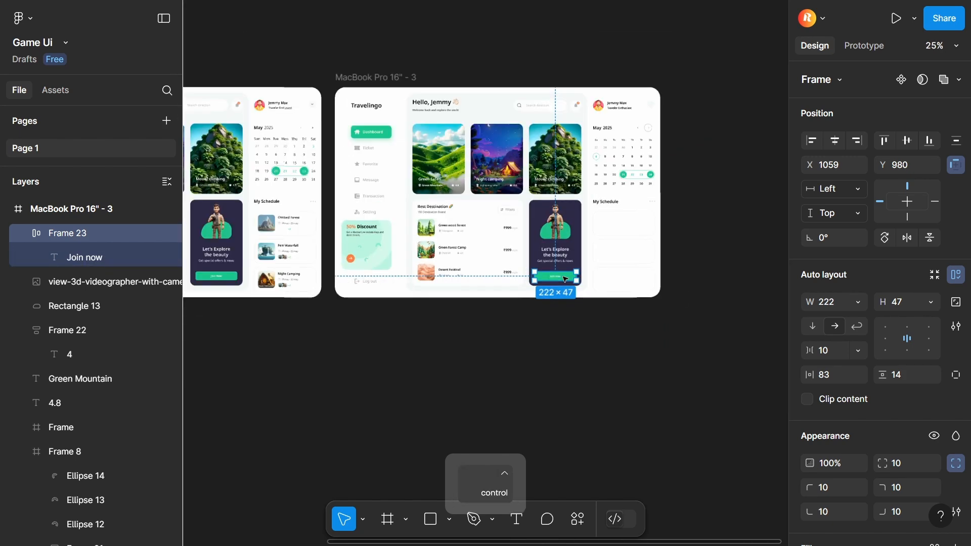
scroll(265, 230, "up", 2)
scroll(266, 230, "up", 3)
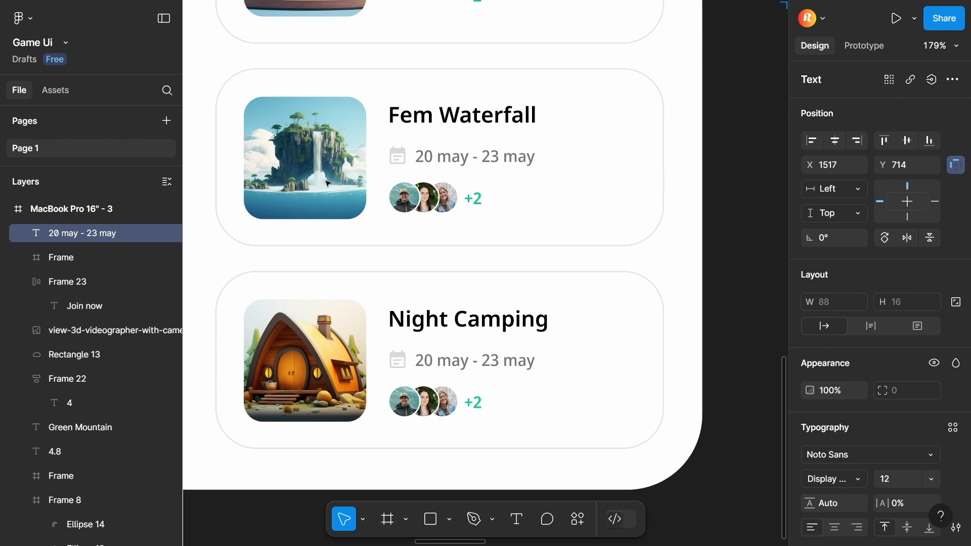
Step: Copy the Fem Waterfall title and 90 × 90 thumbnail from MacBook Pro 16" - 1 into the second My Schedule card of MacBook Pro 16" - 3
left_click(282, 99)
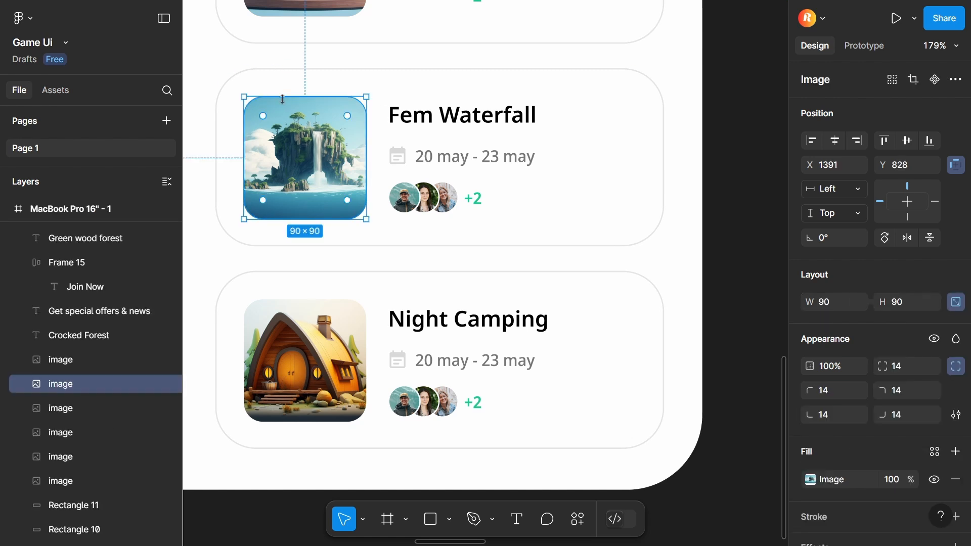
left_click(420, 117)
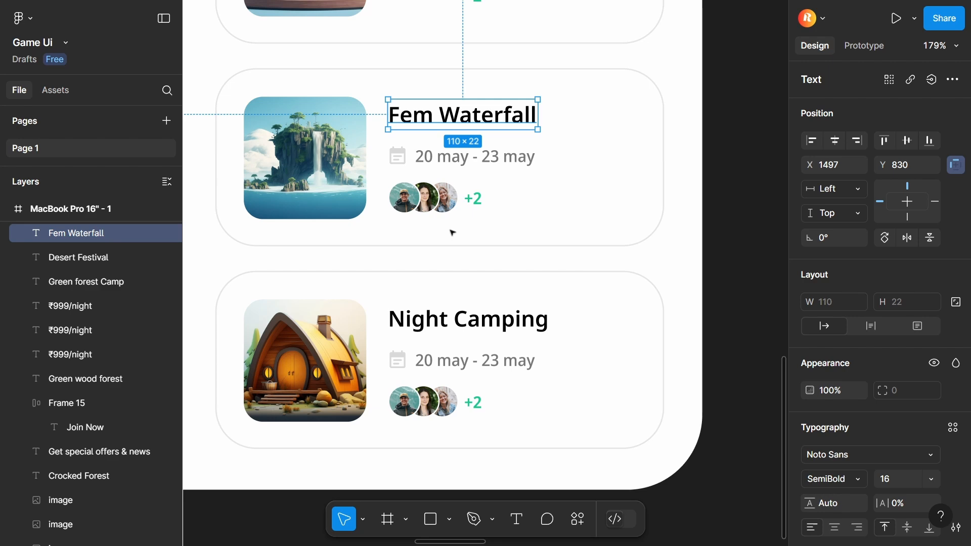
key("ctrl+v")
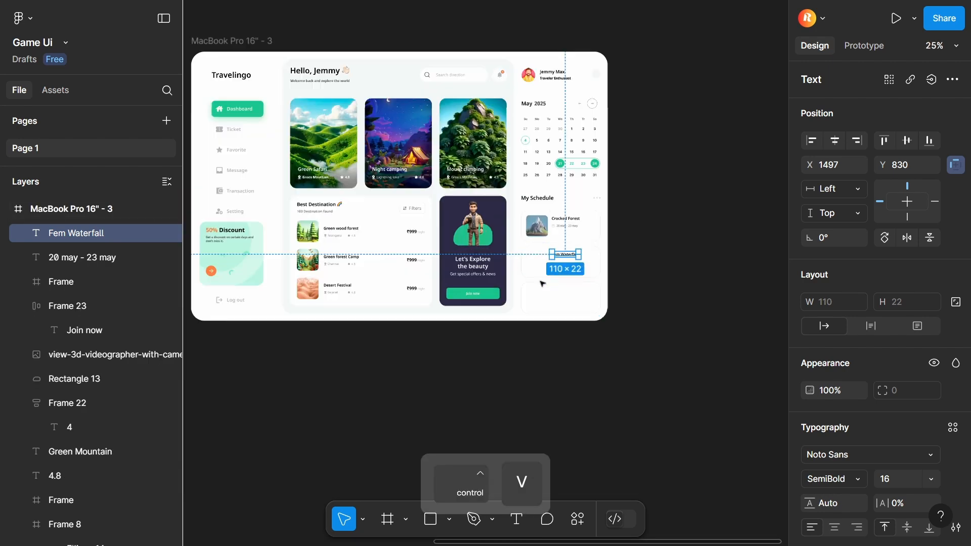
scroll(542, 281, "up", 3)
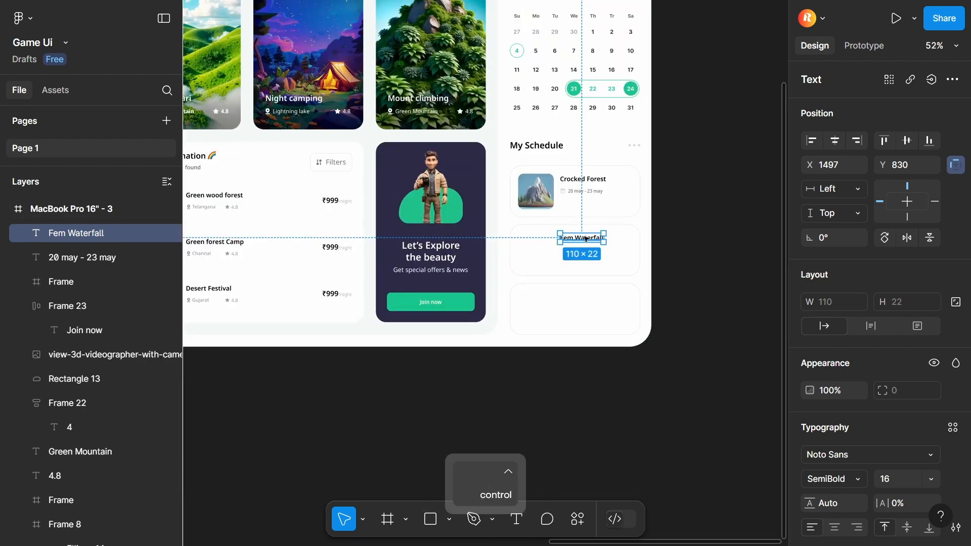
scroll(584, 238, "down", 5)
scroll(357, 243, "up", 2)
left_click(499, 241, "ctrl")
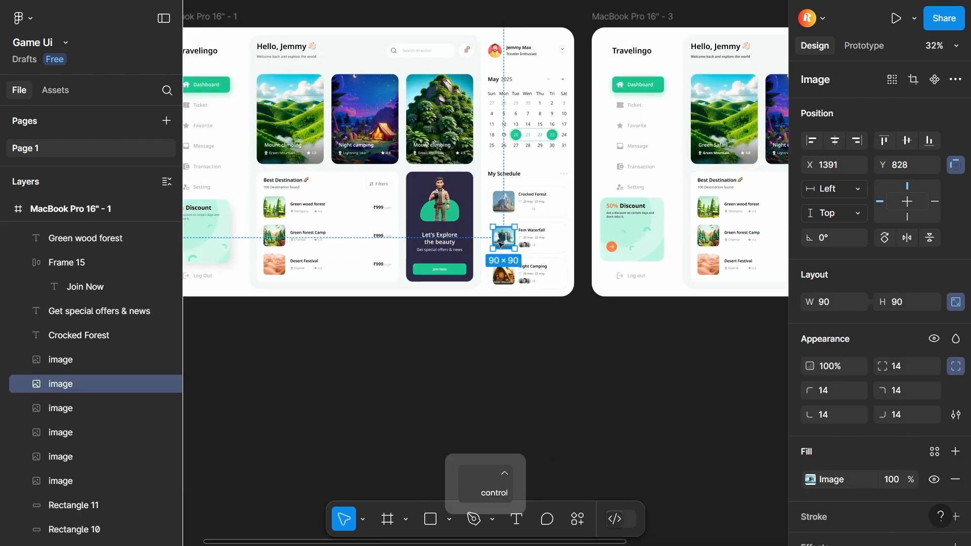
scroll(500, 240, "down", 3)
scroll(588, 242, "up", 2)
key("ctrl+v")
Step: Copy the calendar icon and "20 may - 23 may" date of Fem Waterfall into the second My Schedule card of MacBook Pro 16" - 3
scroll(364, 237, "up", 4)
left_click(358, 258, "ctrl")
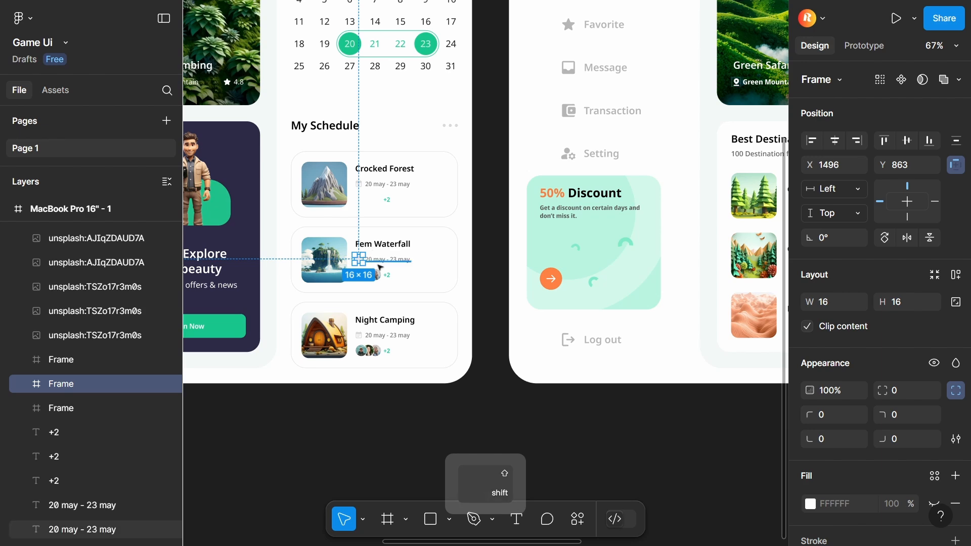
left_click(380, 266, "shift")
scroll(307, 265, "down", 4)
scroll(473, 286, "up", 3)
key("ctrl+v")
scroll(640, 306, "down", 3)
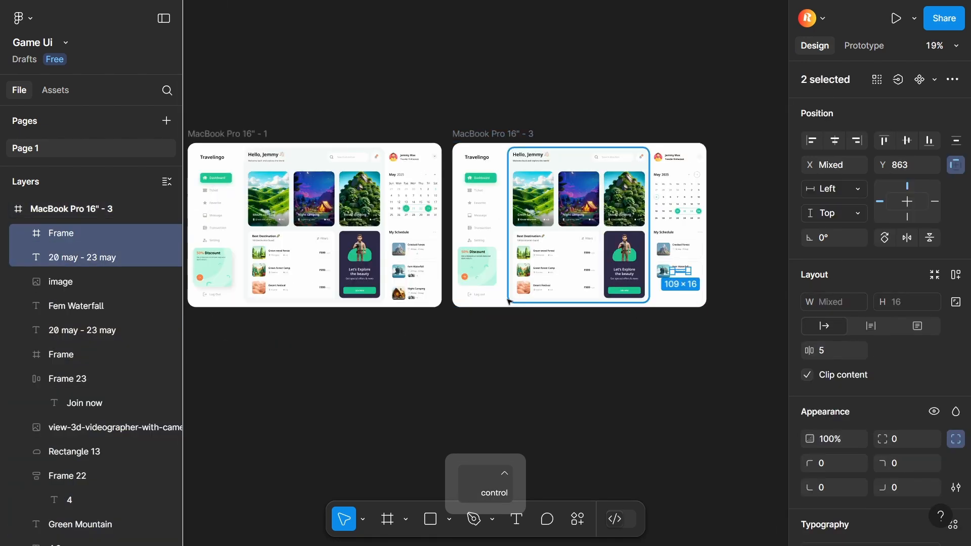
Step: Add the three overlapping avatars and the +2 label below the dates in the Crocked Forest and Fem Waterfall cards
scroll(404, 267, "up", 4)
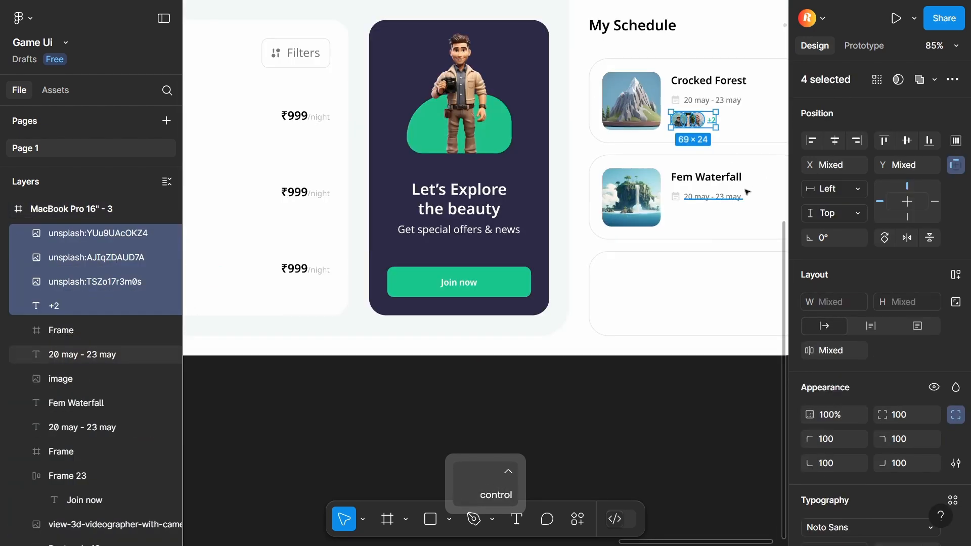
left_click_drag(748, 190, 524, 173)
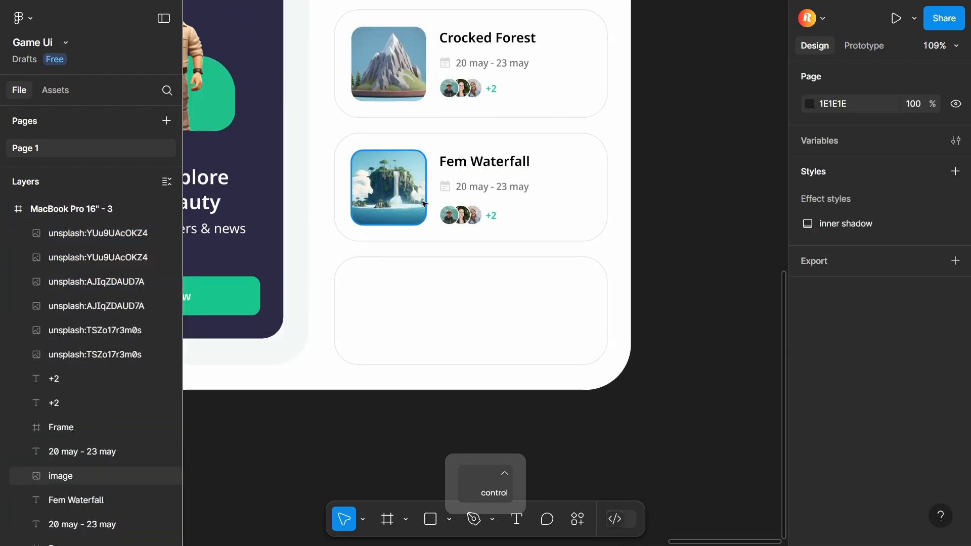
scroll(461, 217, "up", 4)
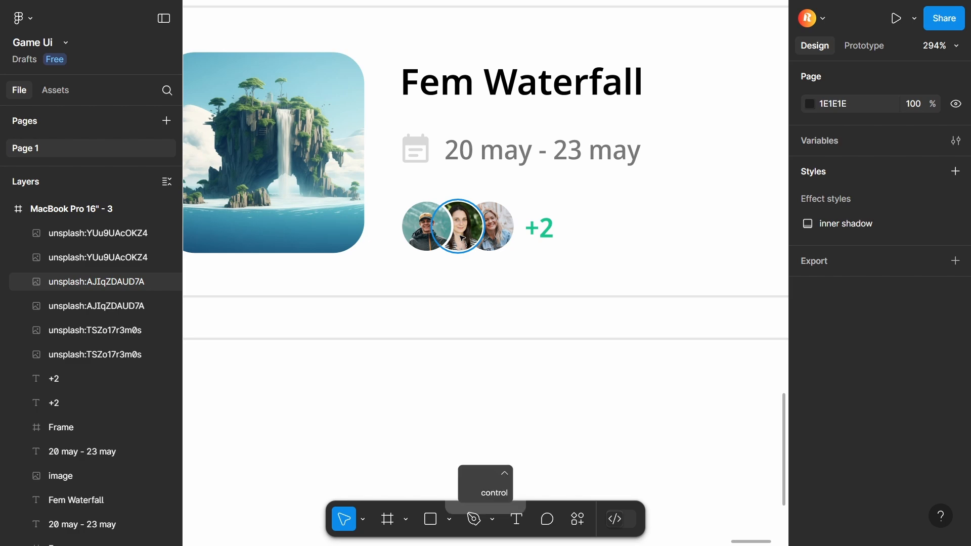
Step: Copy the Night Camping thumbnail and title from MacBook Pro 16" - 1 into the third My Schedule card of MacBook Pro 16" - 3
scroll(619, 237, "down", 10, "ctrl")
scroll(582, 258, "down", 3, "ctrl")
scroll(550, 277, "up", 5, "ctrl")
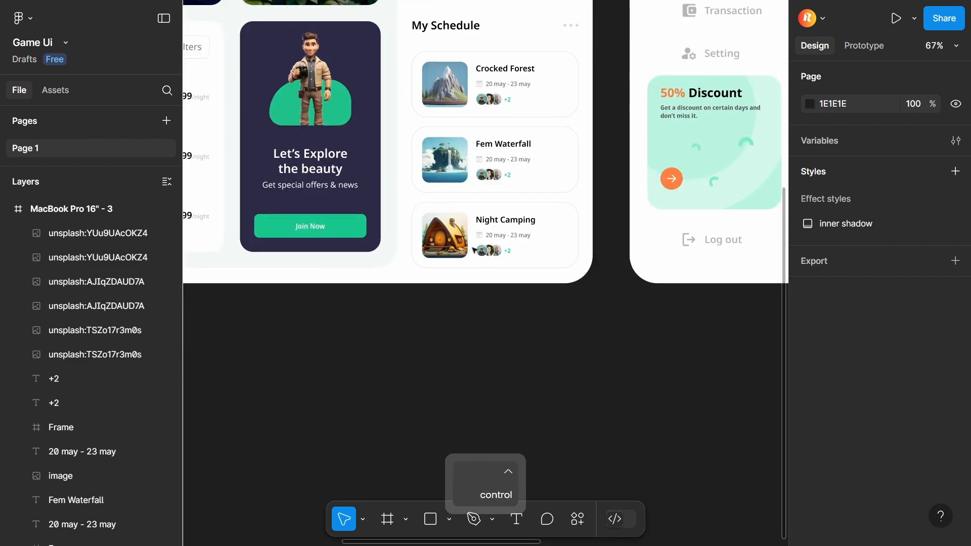
left_click(455, 248, "ctrl")
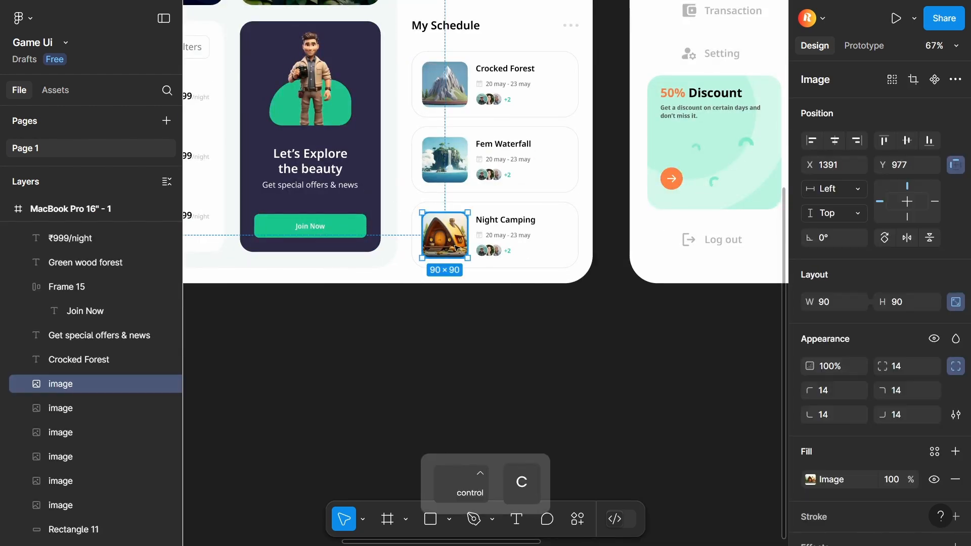
scroll(646, 167, "down", 3, "ctrl")
scroll(533, 245, "up", 3, "ctrl")
scroll(531, 202, "down", 5, "ctrl")
scroll(243, 167, "up", 6, "ctrl")
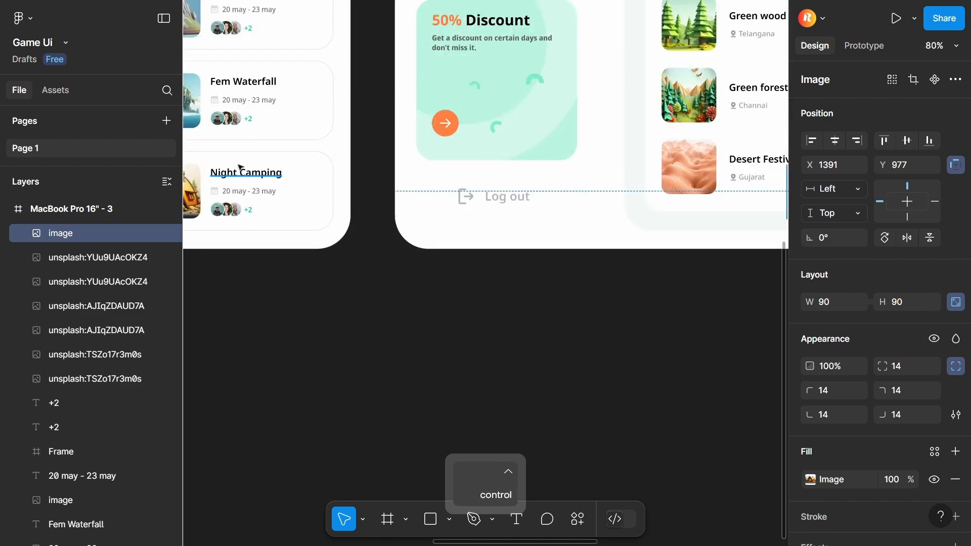
left_click(238, 170, "ctrl")
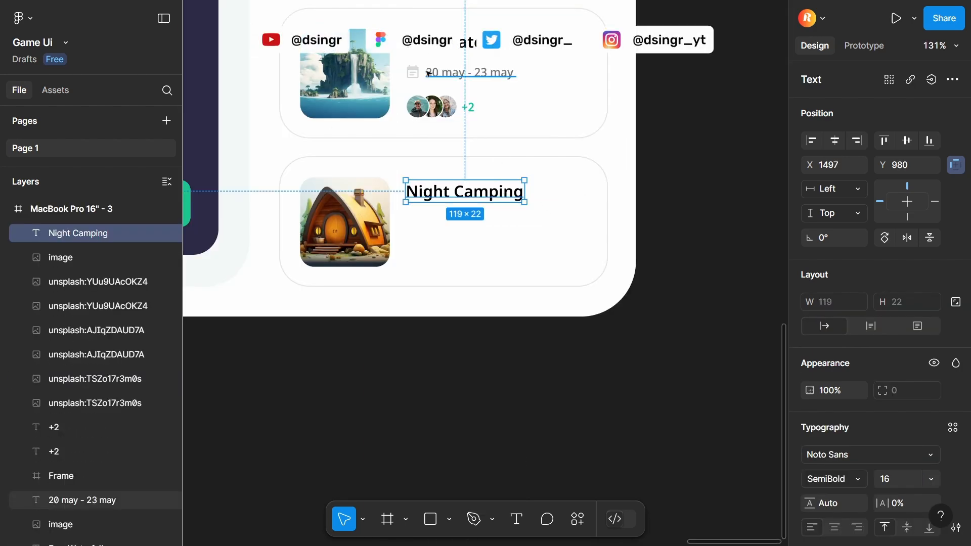
Step: Duplicate the Fem Waterfall date row, avatars and +2 label into the Night Camping card and check their spacing
left_click(440, 73)
left_click(412, 71, "shift")
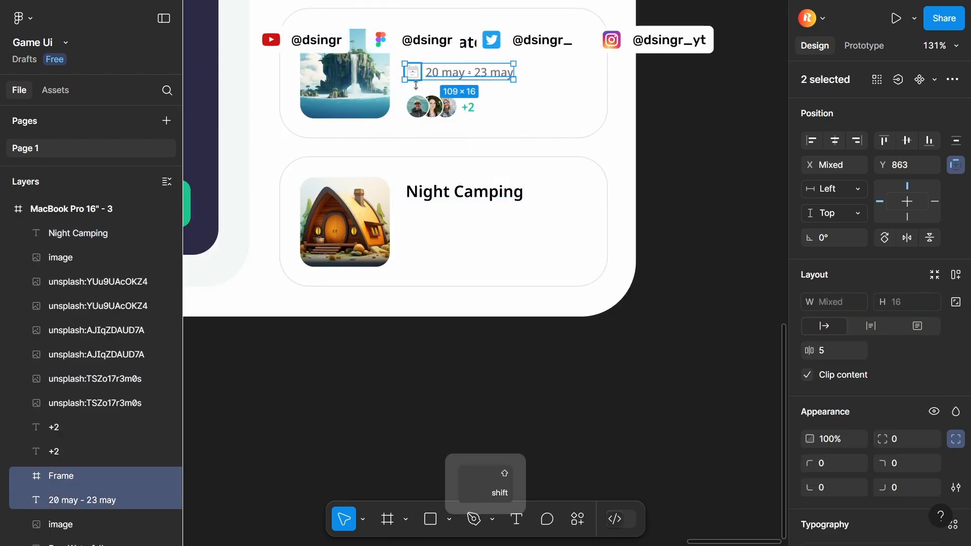
left_click(419, 106, "shift")
left_click(435, 110, "shift")
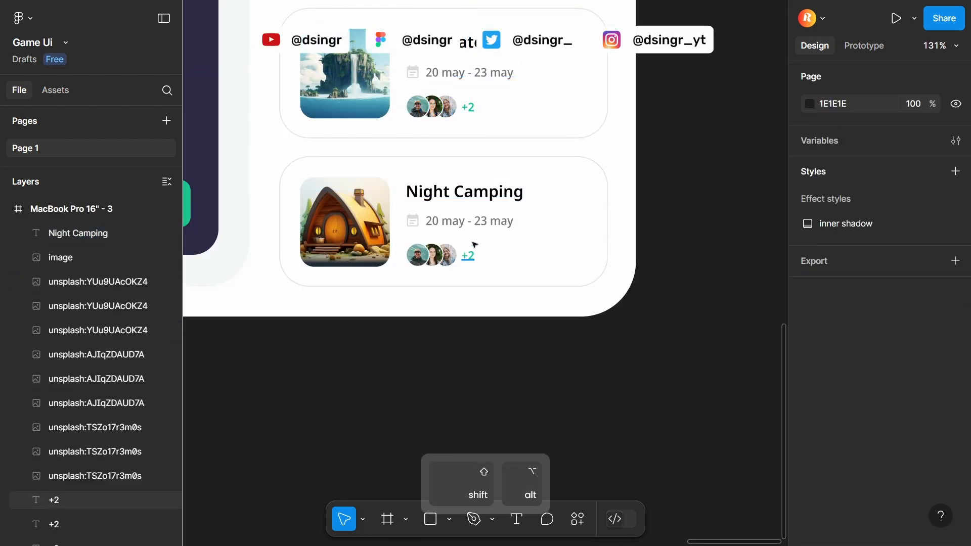
scroll(474, 243, "down", 6, "ctrl")
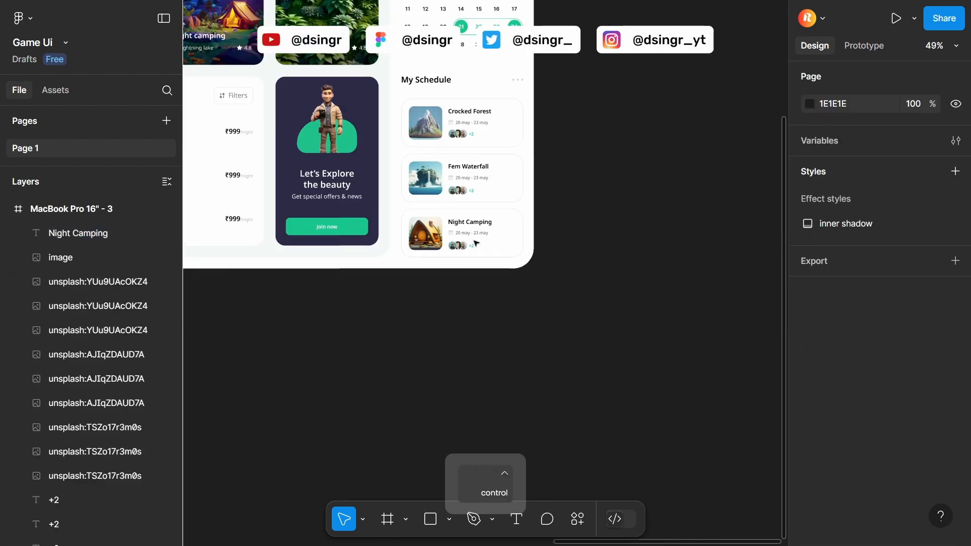
scroll(475, 243, "up", 6, "ctrl")
left_click(506, 123, "ctrl")
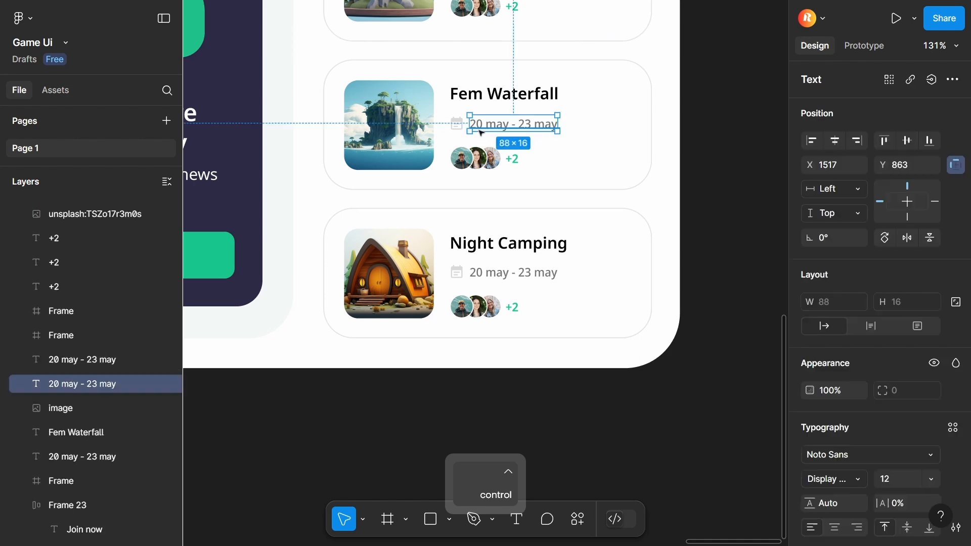
key("alt")
left_click(512, 272)
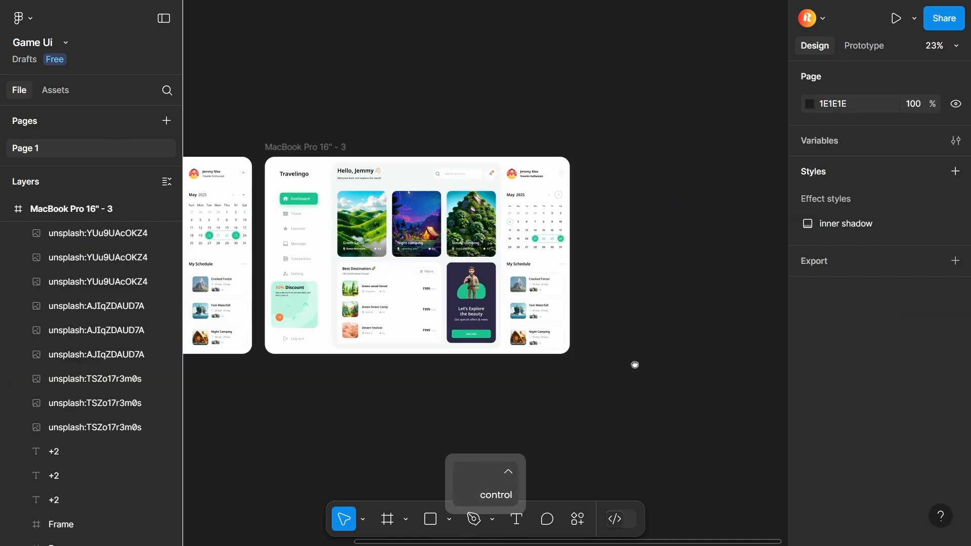
Step: Set the fill of the dropdown chevron beside the profile name in MacBook Pro 16" - 3 to 484848
left_click_drag(635, 364, 689, 327)
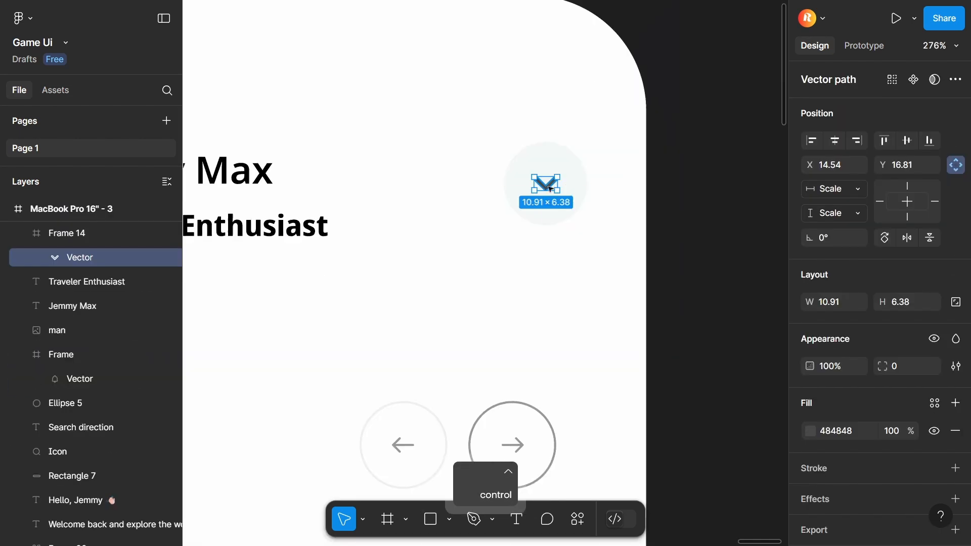
left_click_drag(541, 191, 541, 195)
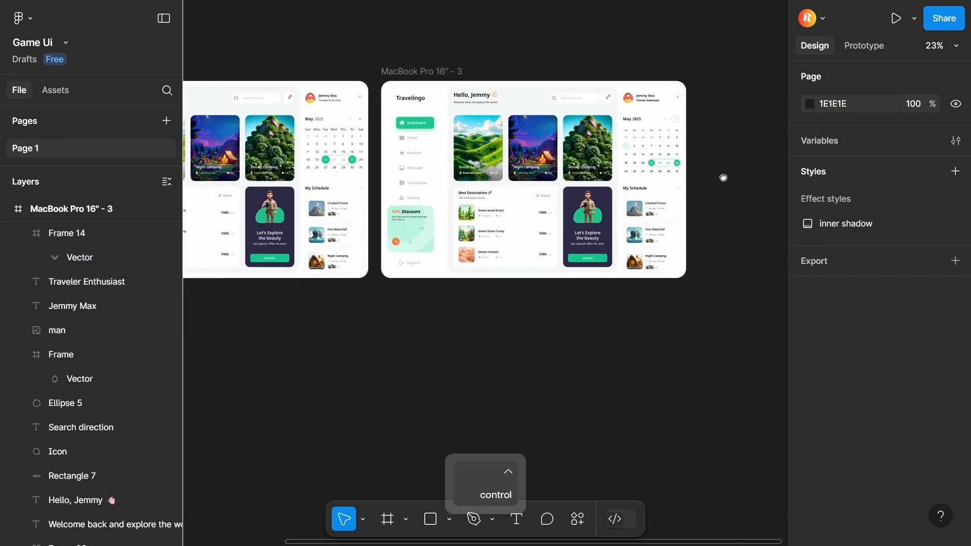